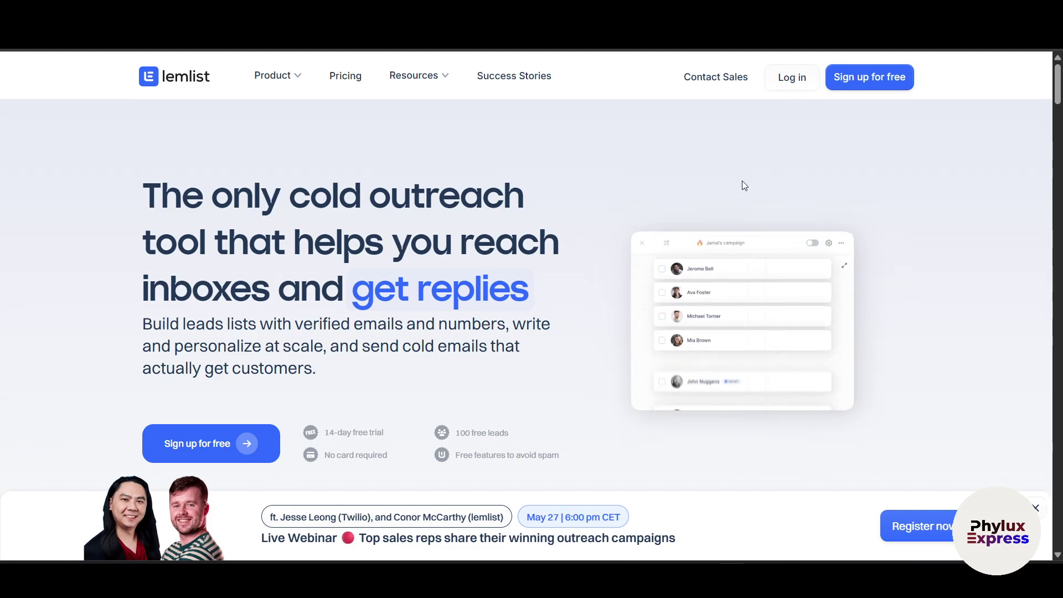
Sign up for a free lemlist account using Google.
scroll(742, 180, down, 1)
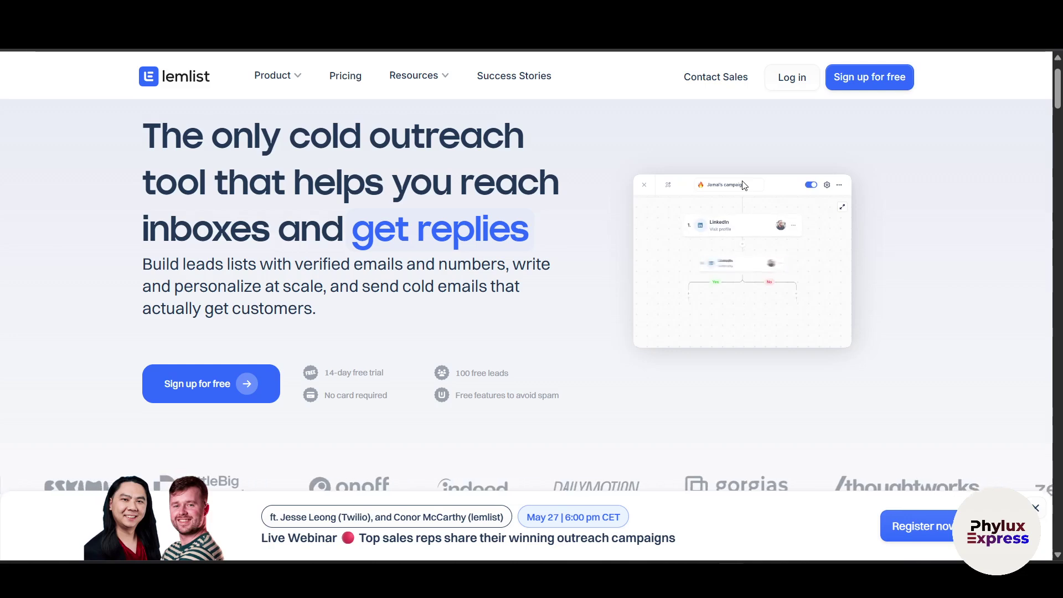
scroll(744, 186, down, 1)
scroll(745, 185, down, 2)
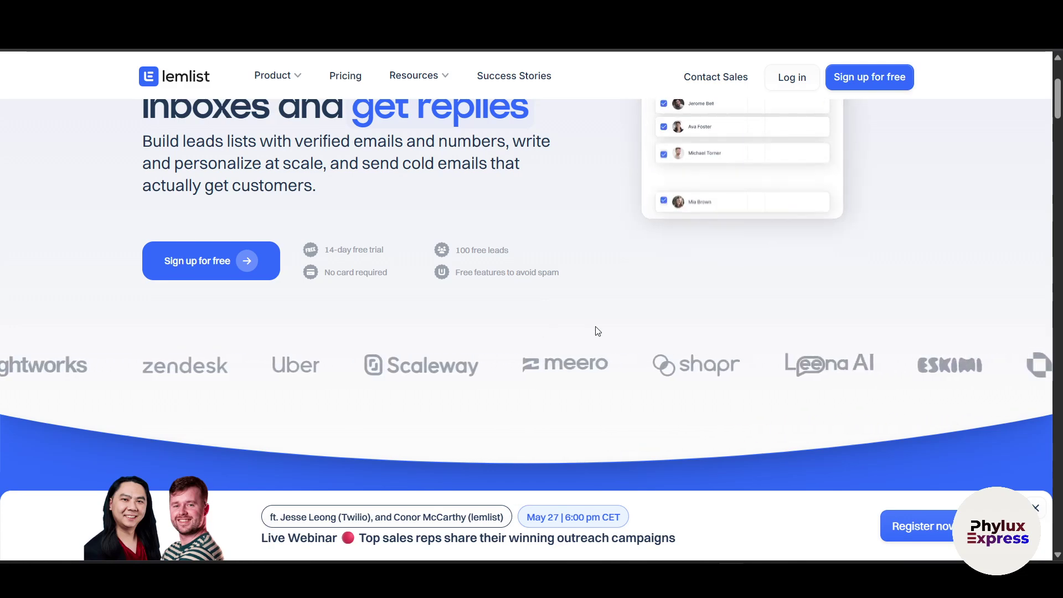
scroll(597, 331, down, 1)
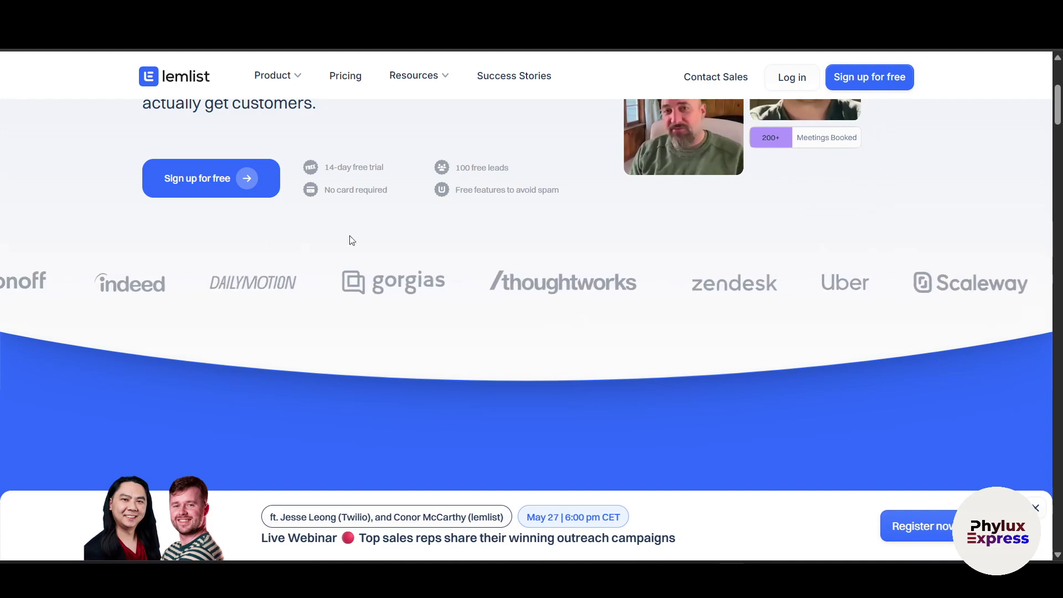
scroll(313, 261, up, 5)
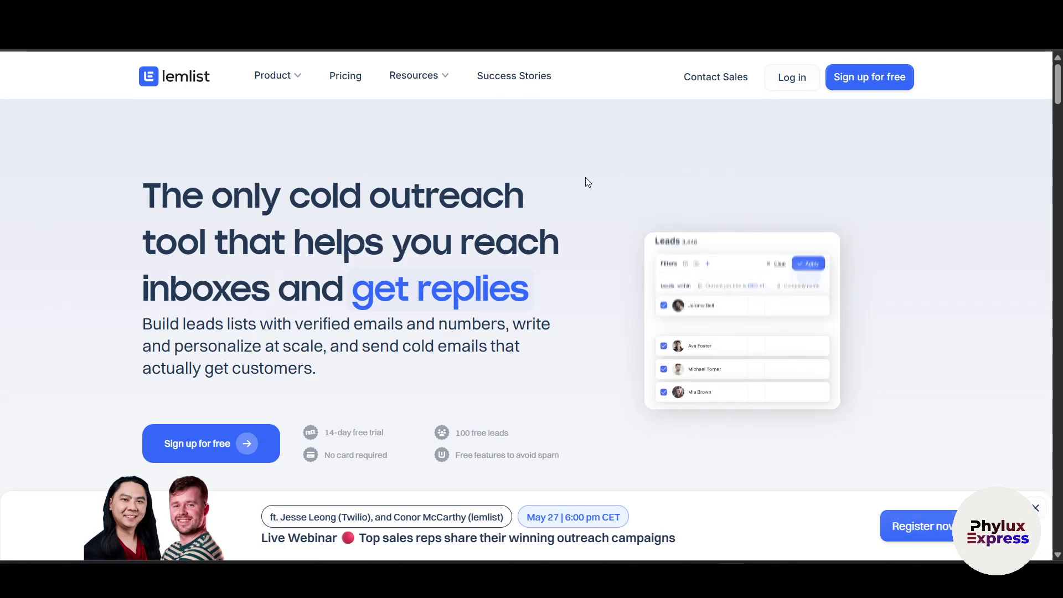
click(881, 86)
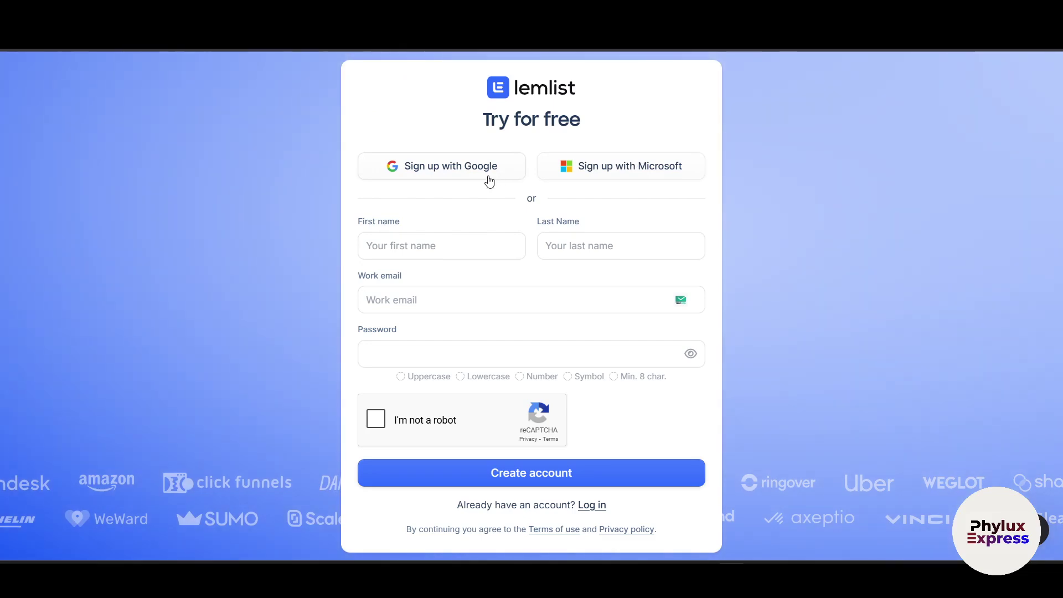
click(427, 177)
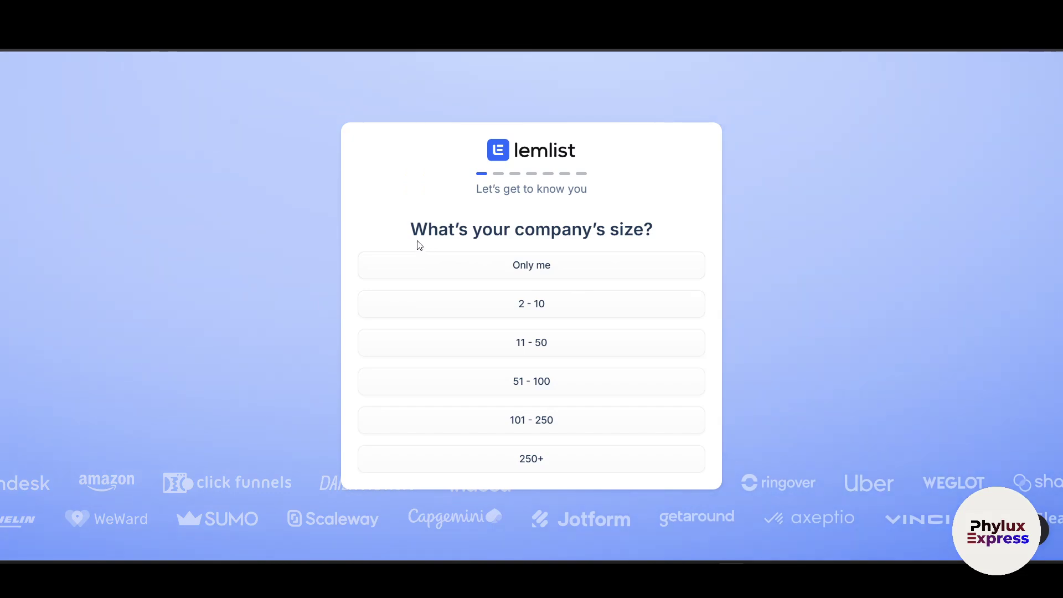
Choose finding relevant leads, sending personalised multichannel campaigns and boosting deliverability as the intended uses of lemlist, and continue.
drag(419, 246, 669, 233)
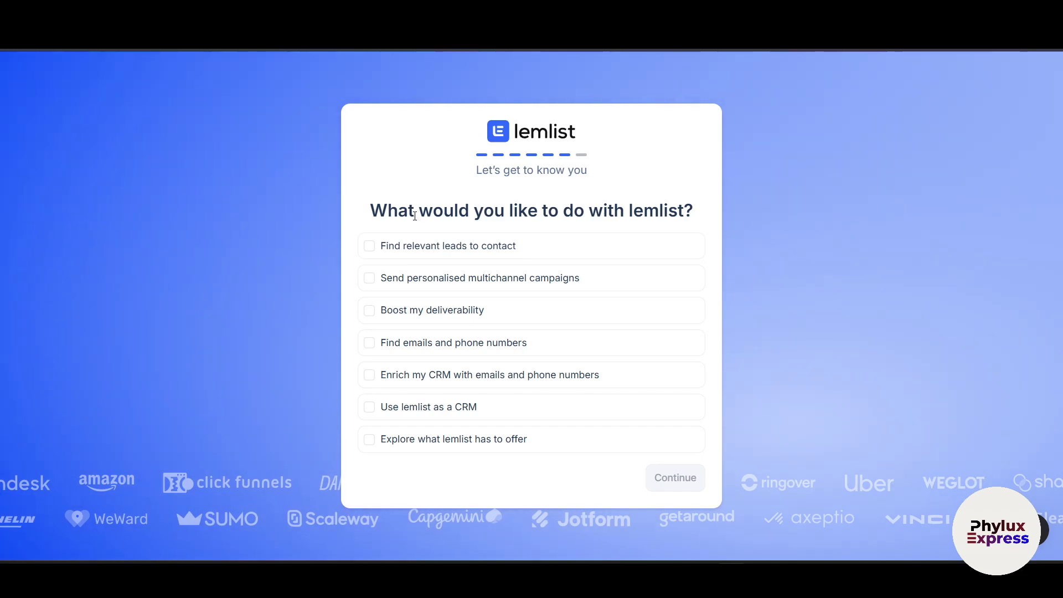
click(420, 249)
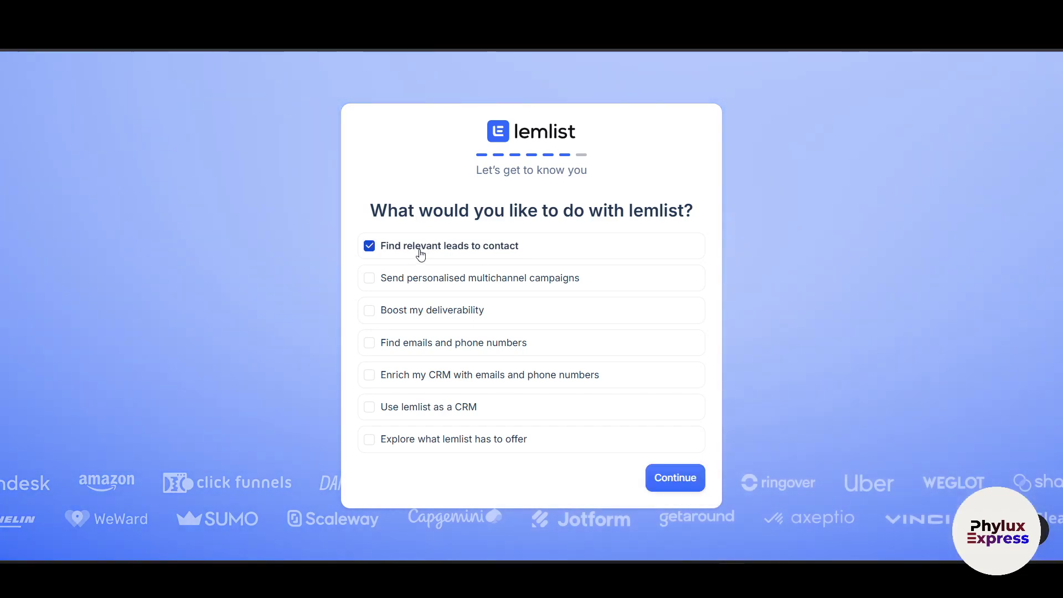
click(414, 286)
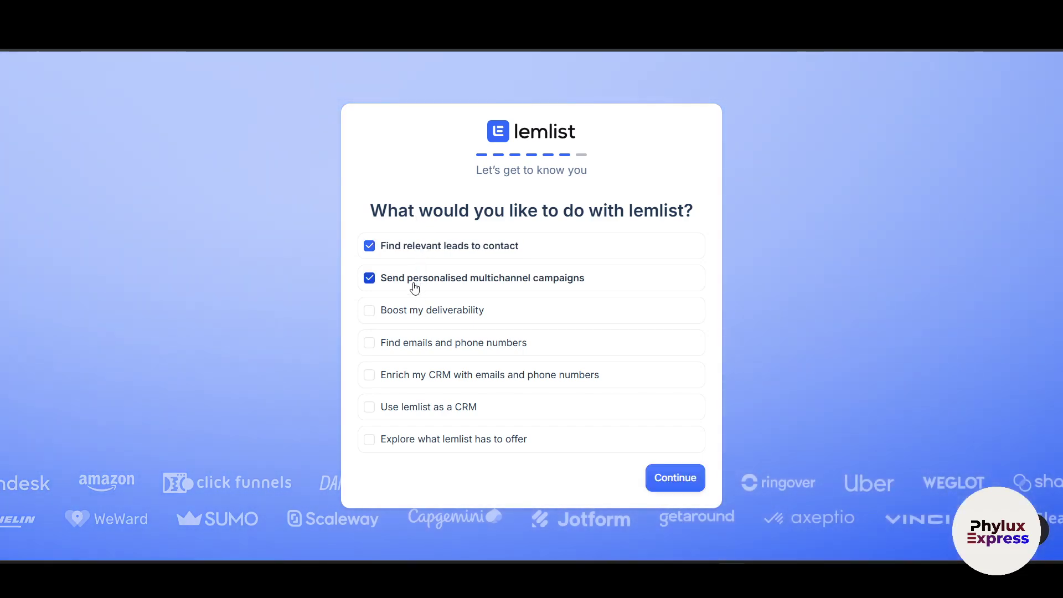
click(446, 318)
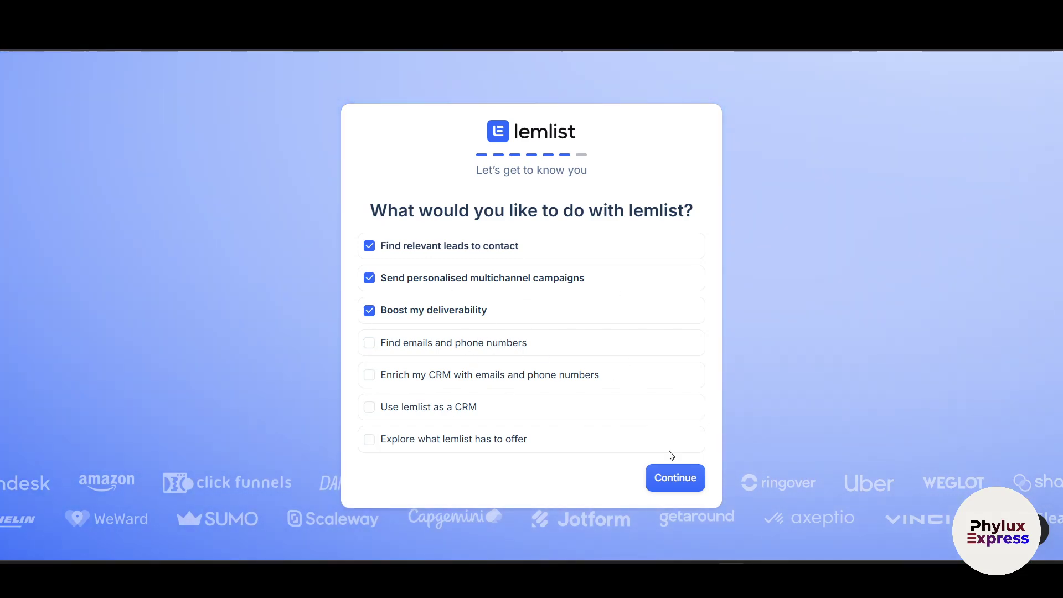
click(668, 483)
Answer the question about how you heard of lemlist with "googlez" and submit it.
click(435, 309)
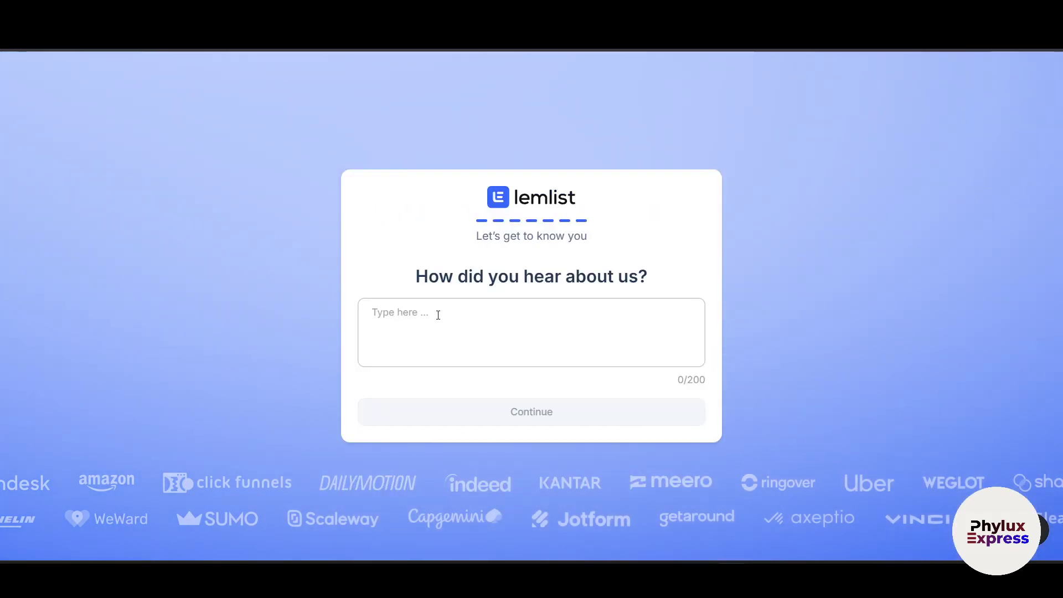
text(googlez)
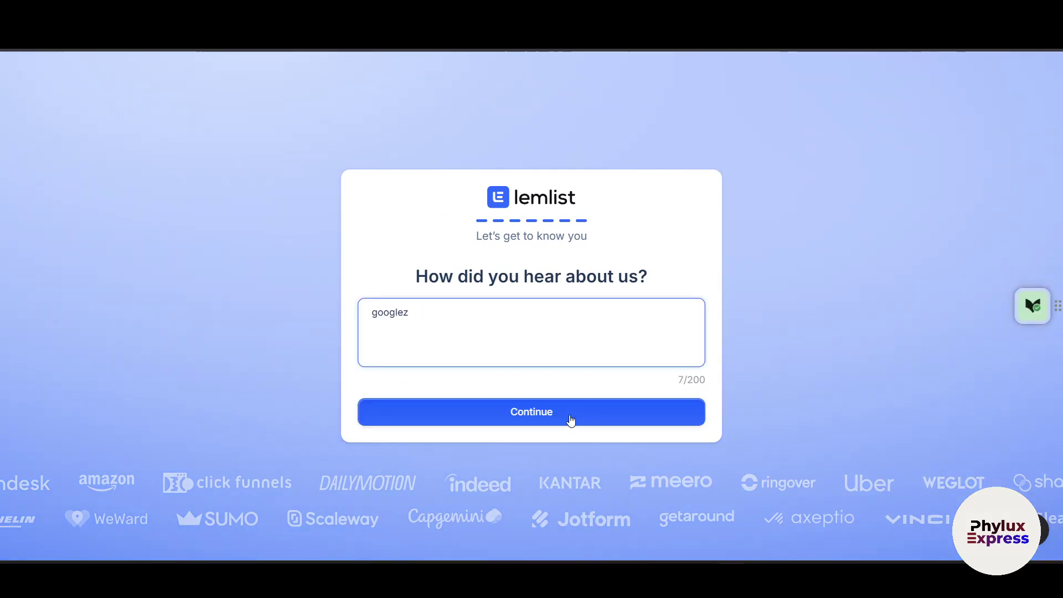
click(521, 413)
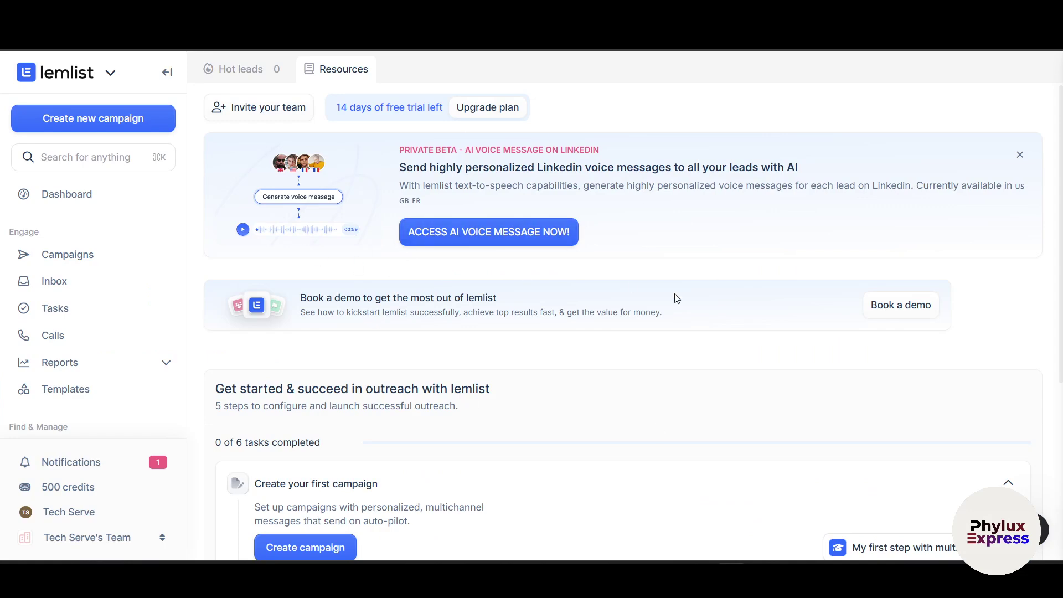
Look through the dashboard's navigation sections and its checklist of getting-started outreach tasks.
scroll(95, 325, down, 3)
scroll(95, 327, up, 3)
scroll(81, 336, down, 2)
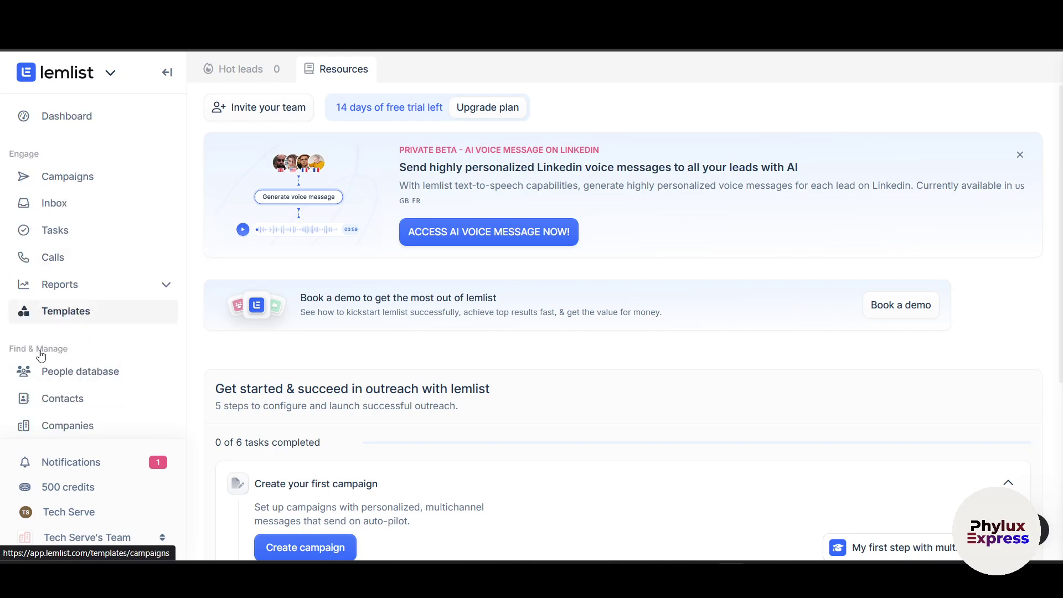
scroll(53, 249, up, 2)
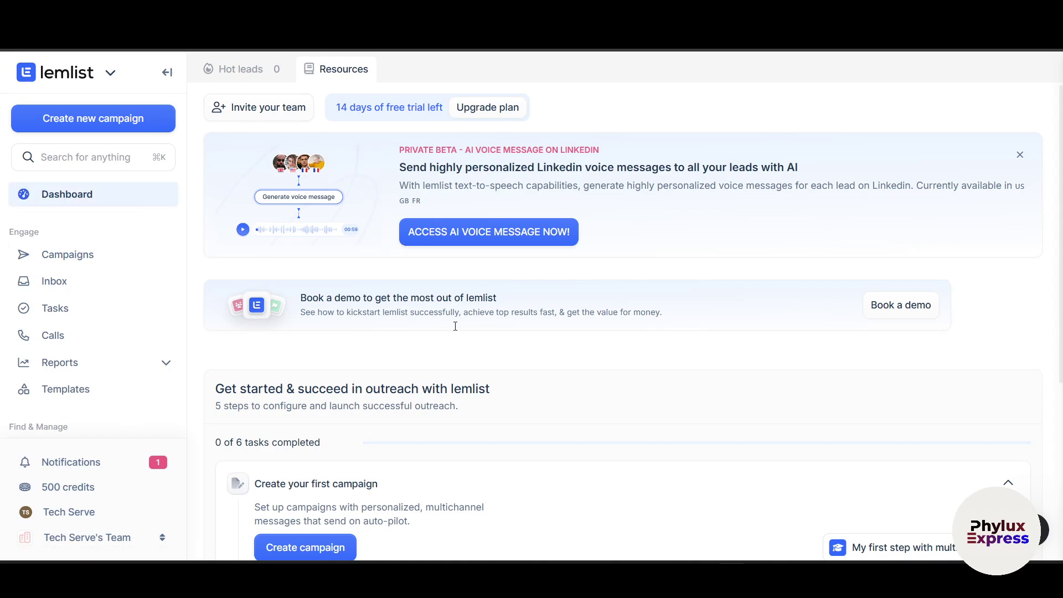
scroll(467, 332, down, 3)
scroll(467, 332, up, 1)
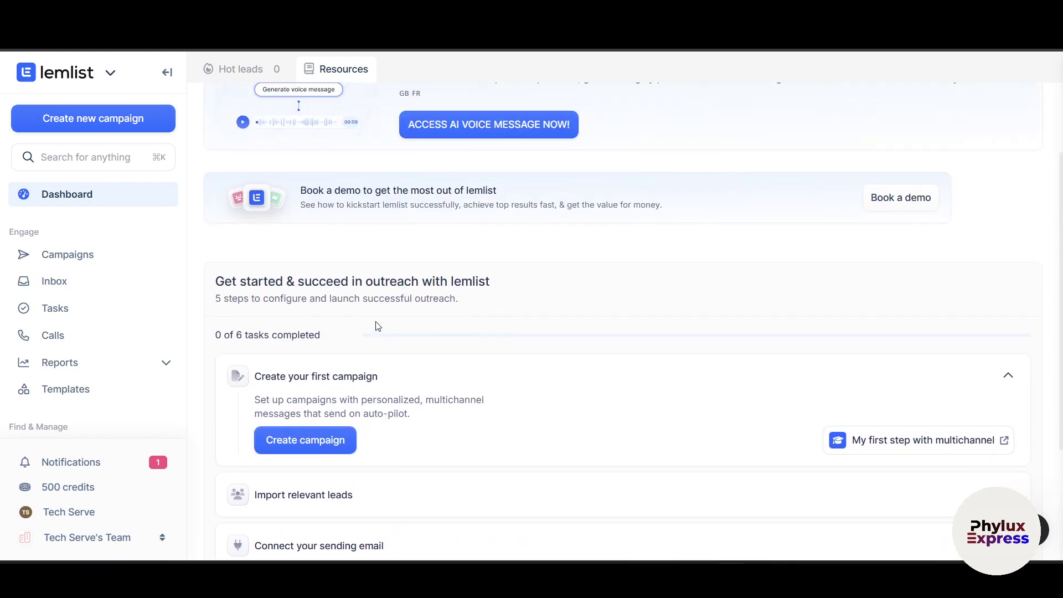
scroll(382, 327, down, 3)
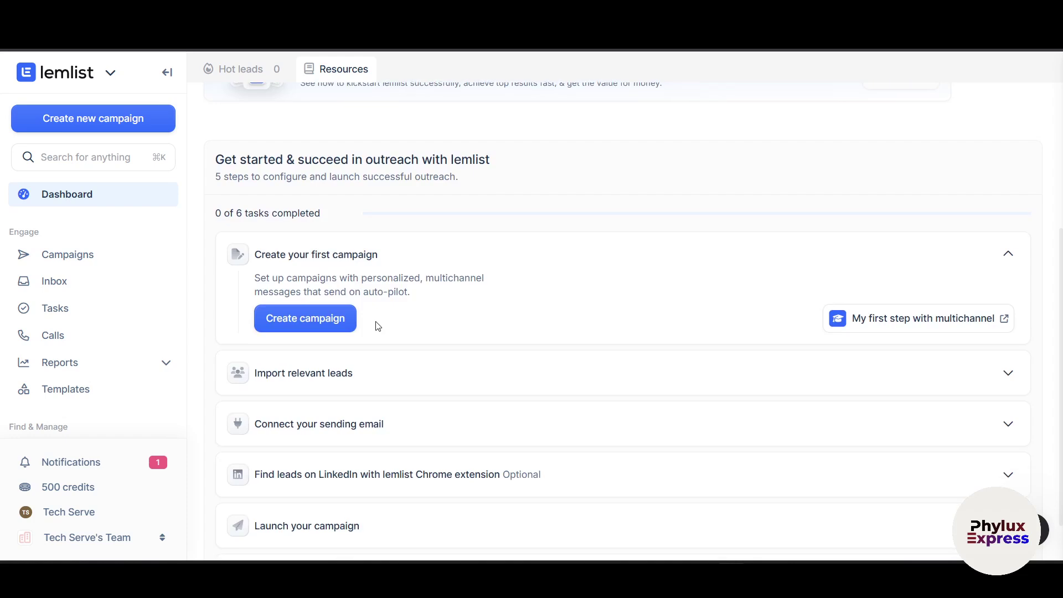
scroll(377, 326, down, 1)
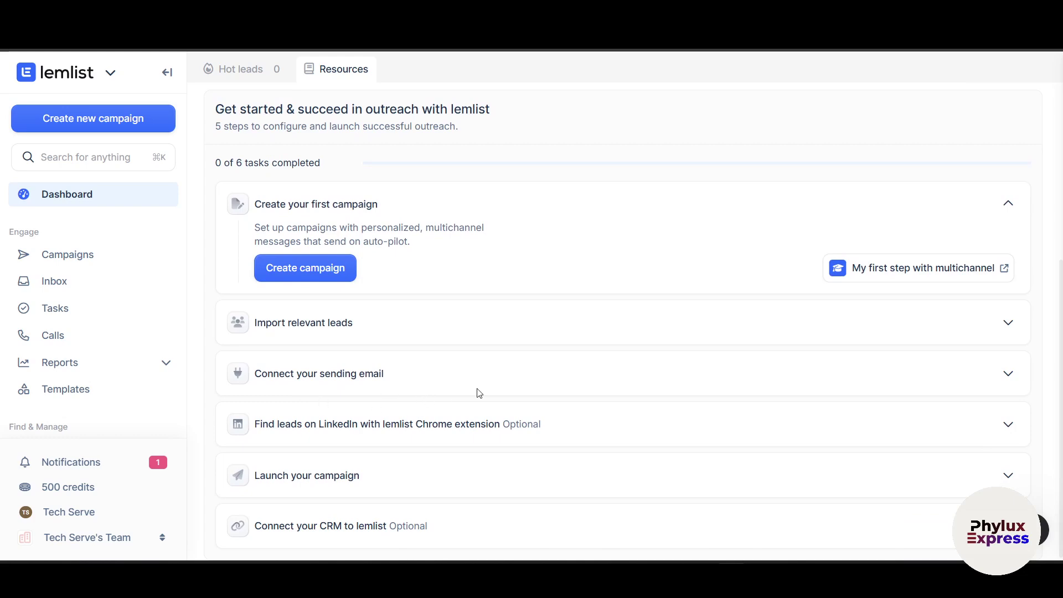
View the Campaigns, Inbox, Tasks, Calls and Reports overview pages one after another.
click(101, 264)
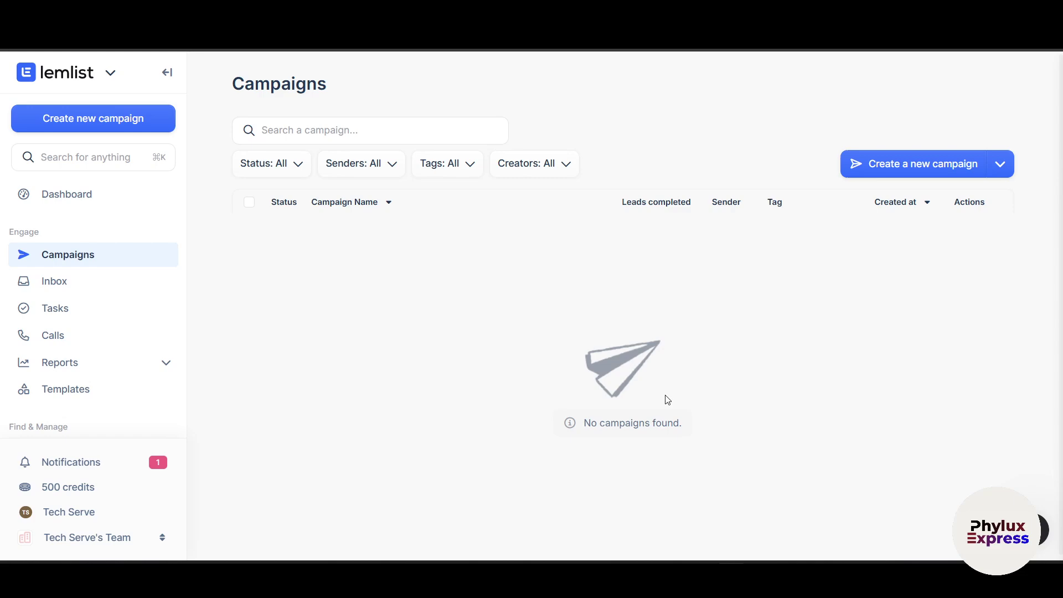
click(77, 296)
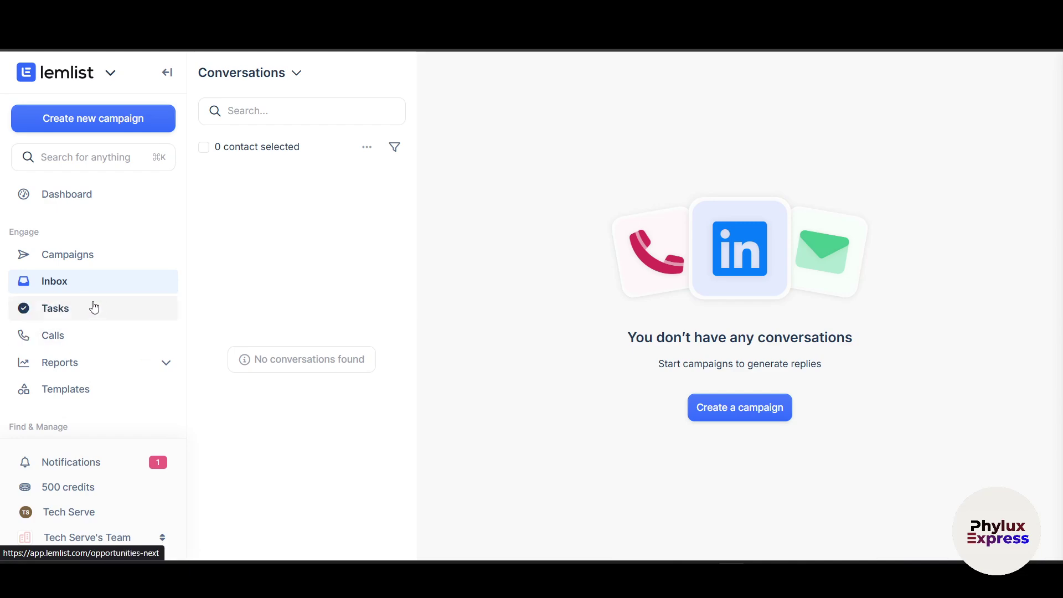
click(102, 311)
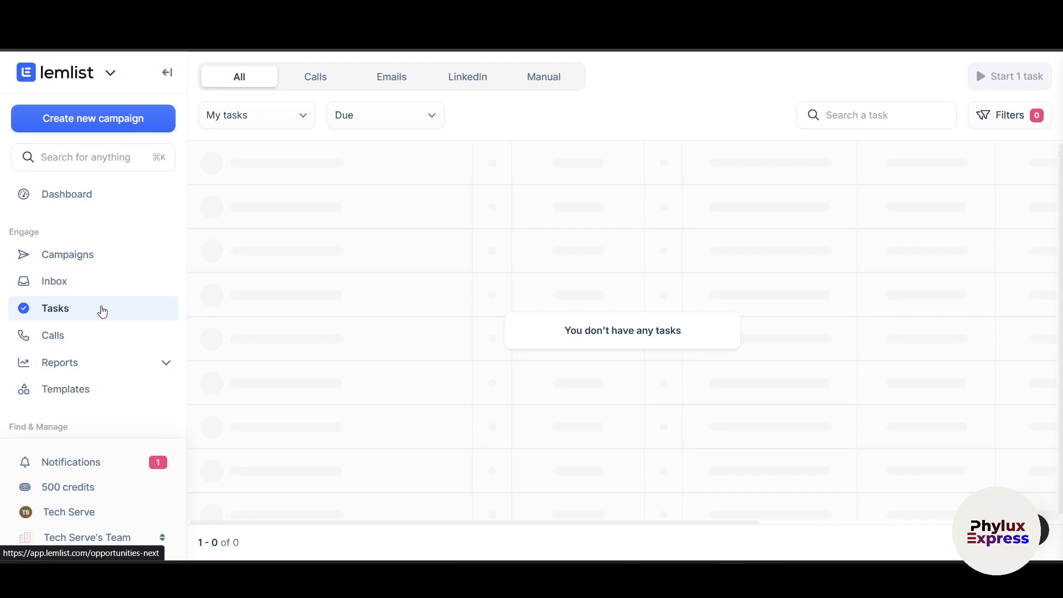
click(51, 344)
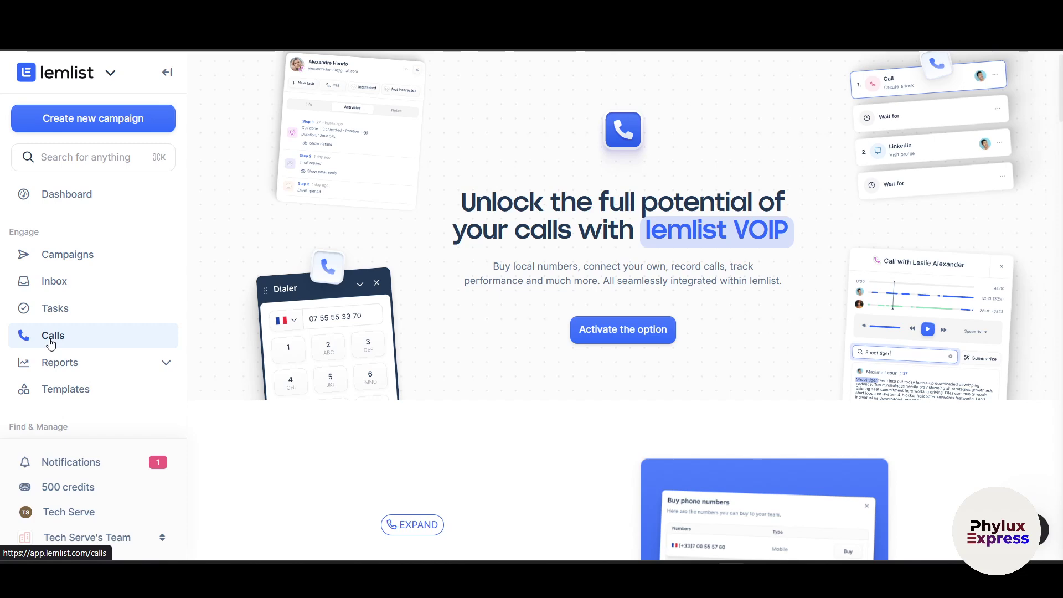
click(78, 368)
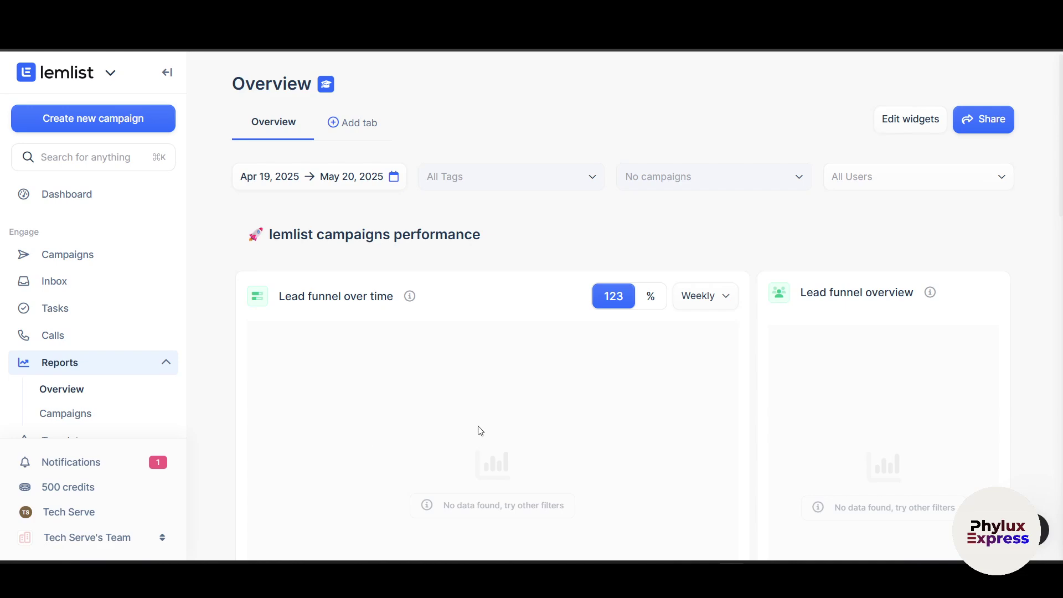
scroll(128, 371, down, 1)
Preview the campaign template "Focus on your leads' problem & book a sales call" and read its first email.
click(99, 381)
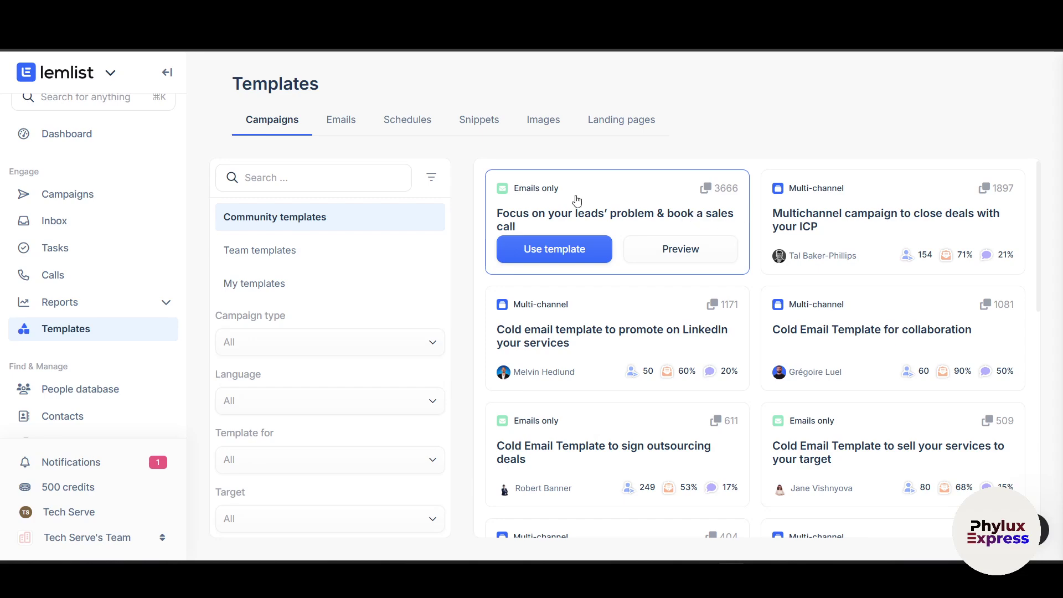
click(670, 245)
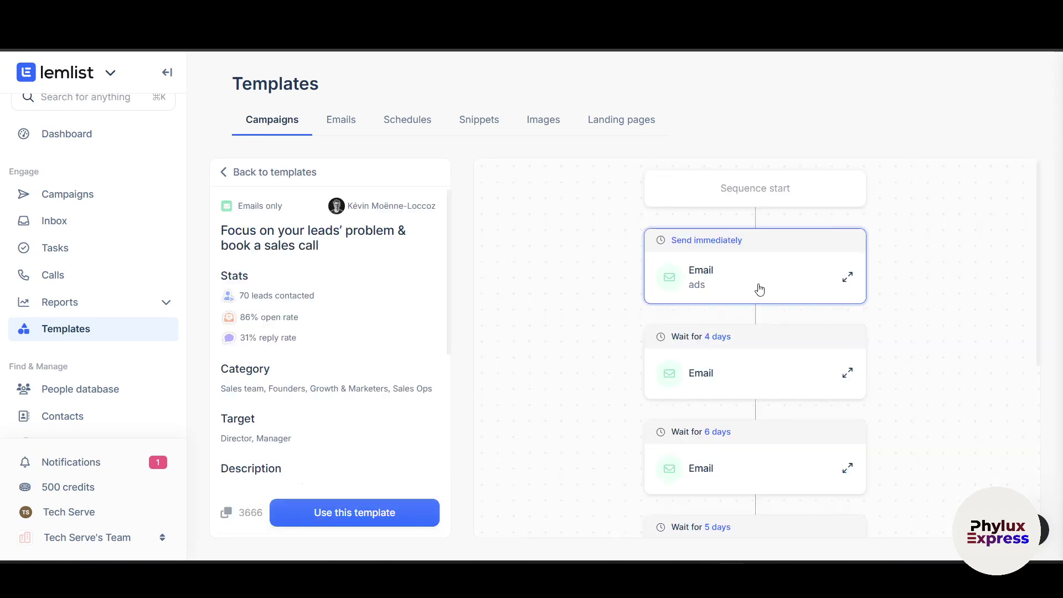
click(730, 293)
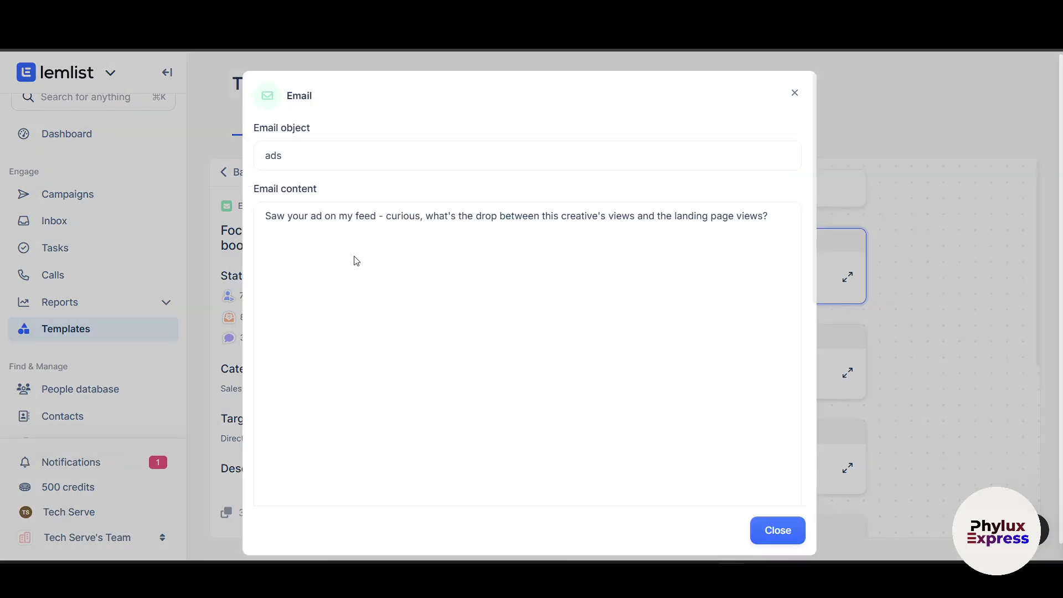
double_click(353, 216)
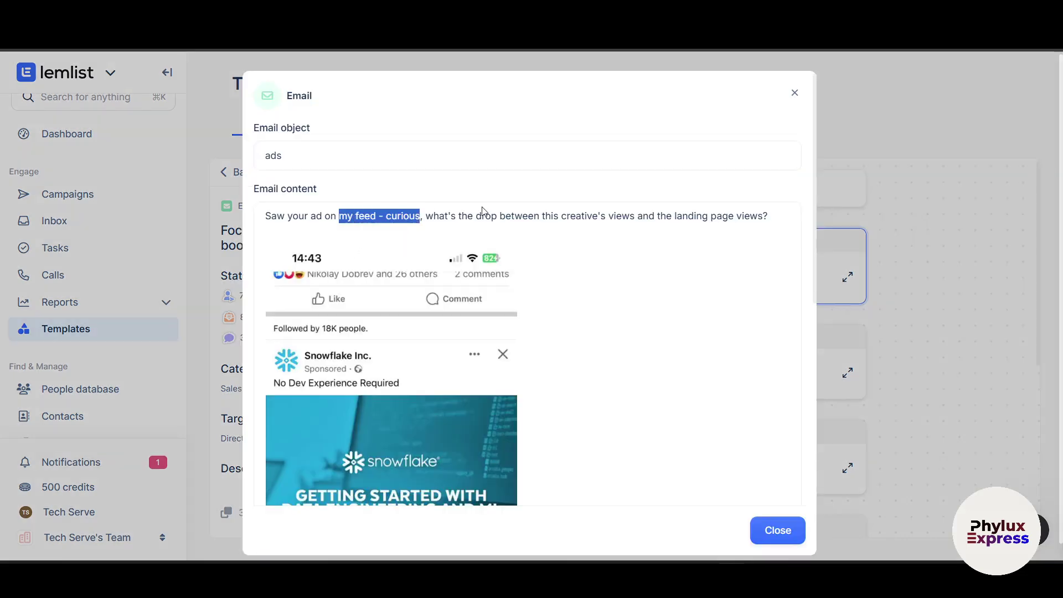
drag(353, 217, 582, 217)
scroll(581, 218, down, 6)
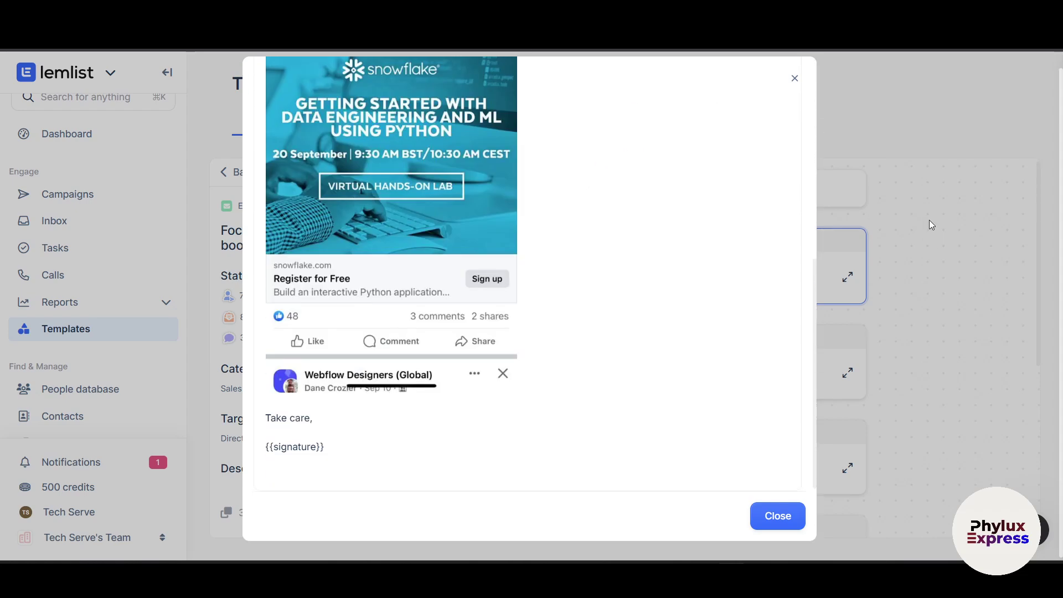
click(930, 221)
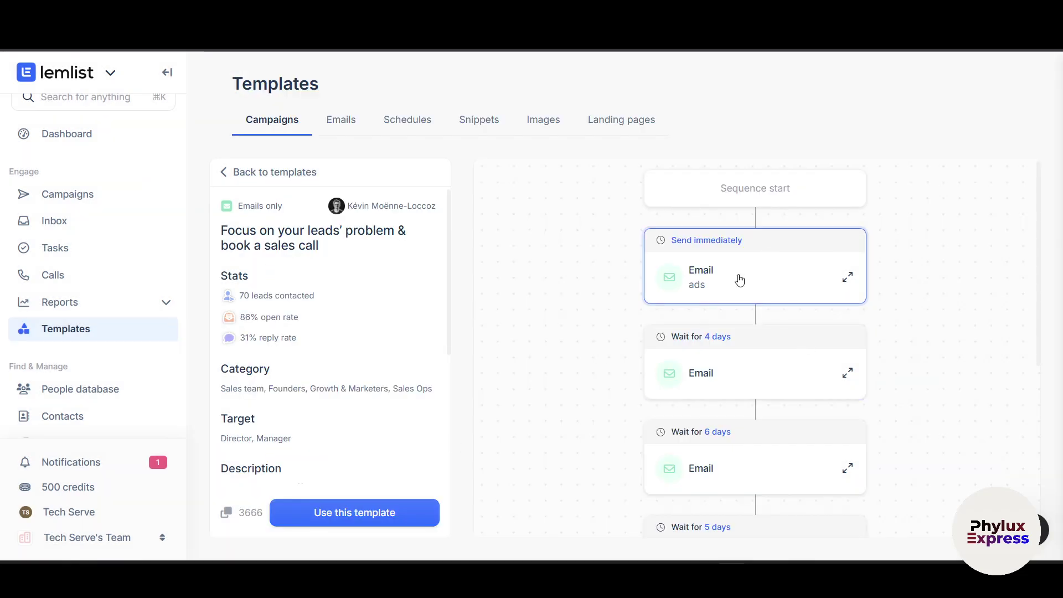
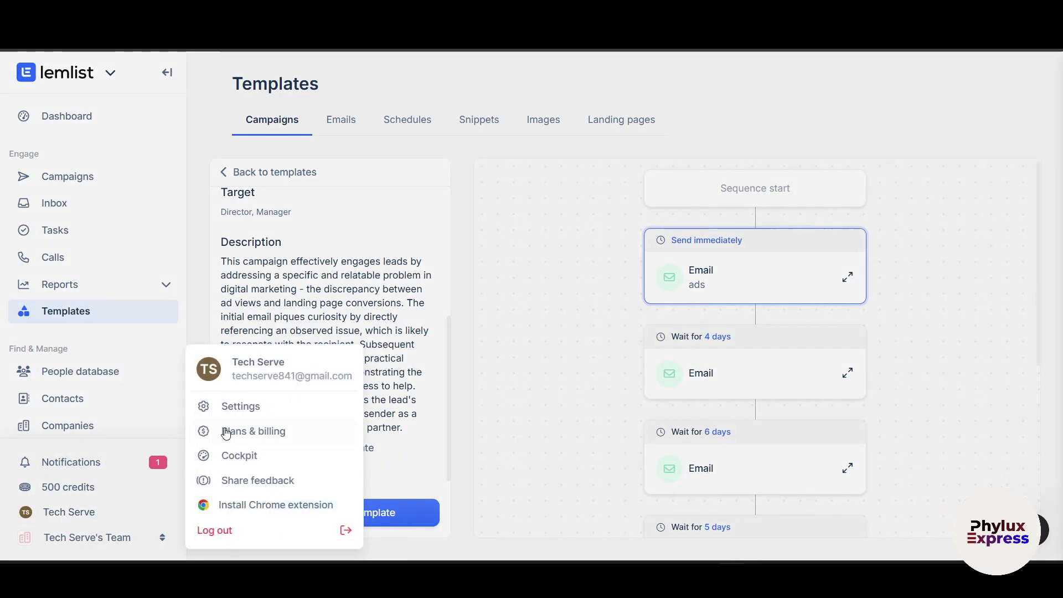
Open the account's sending settings and find the section for sending email addresses.
click(247, 406)
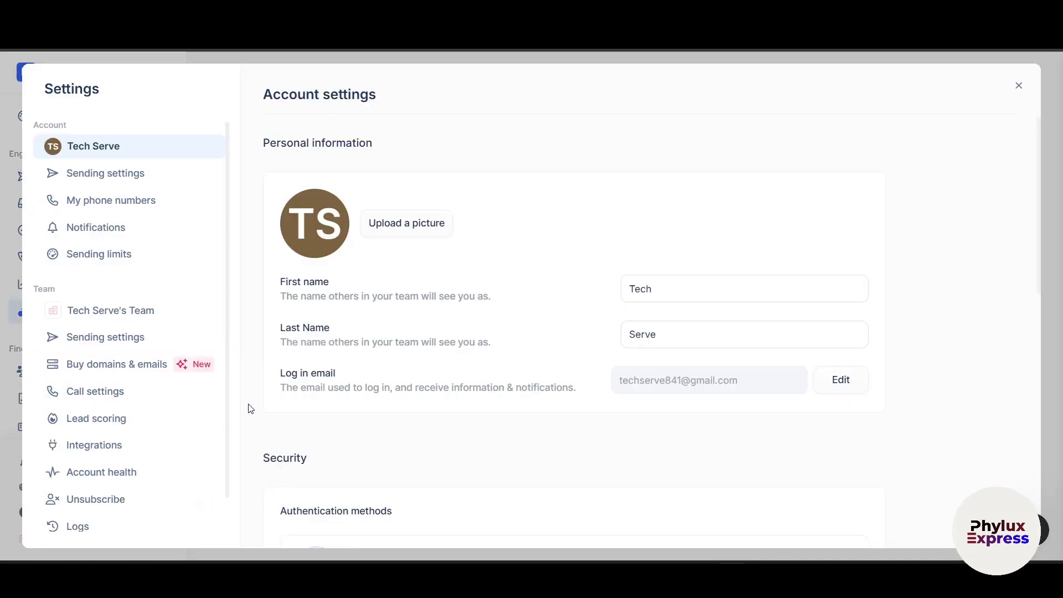
click(149, 185)
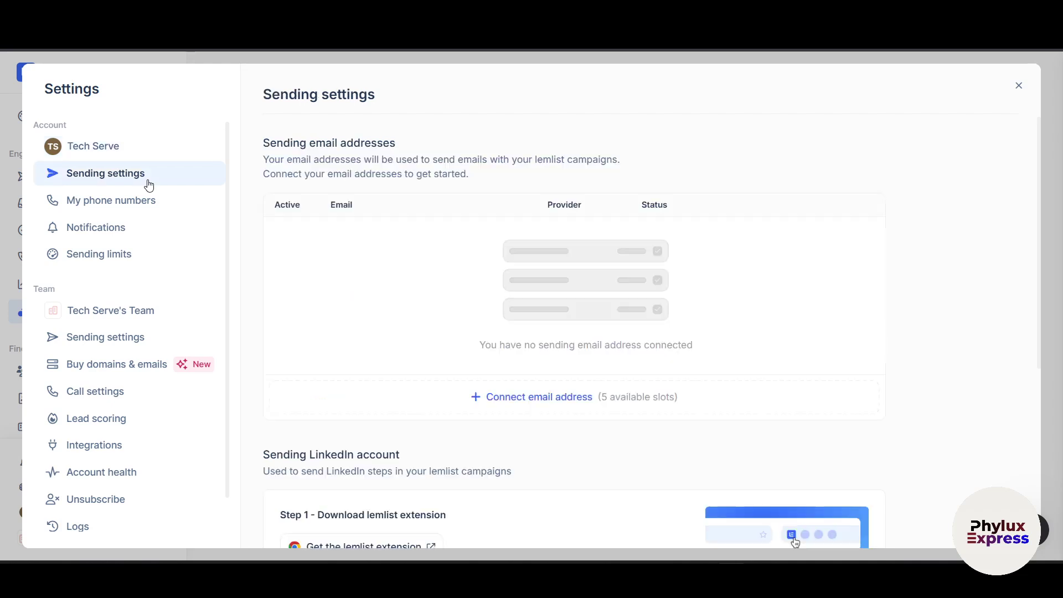
triple_click(309, 145)
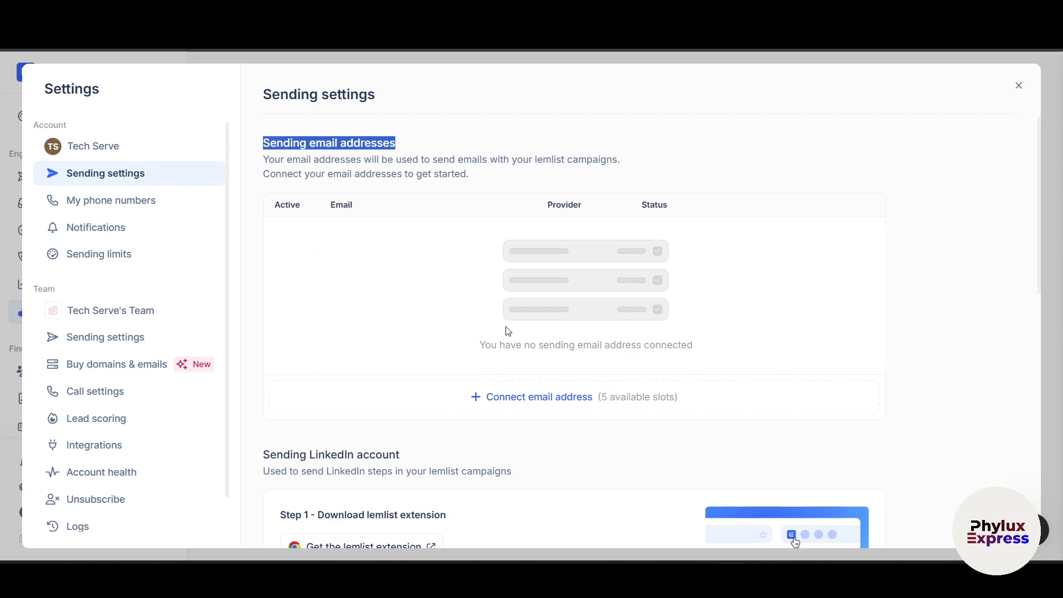
Connect the Google / Gmail account used for sign-up as a sending email address and grant lemlist access to it.
click(535, 397)
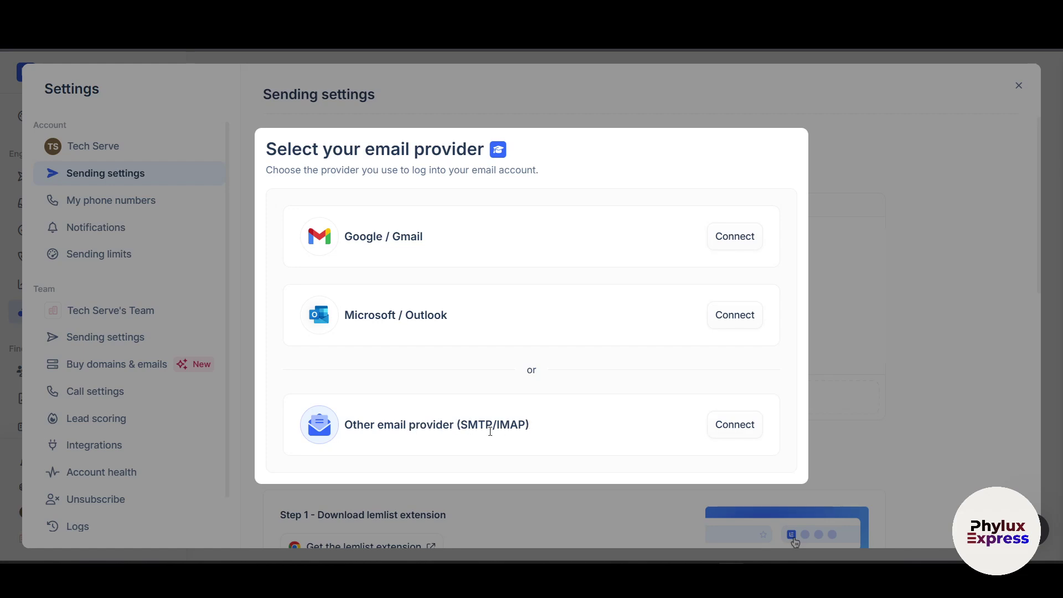
click(727, 235)
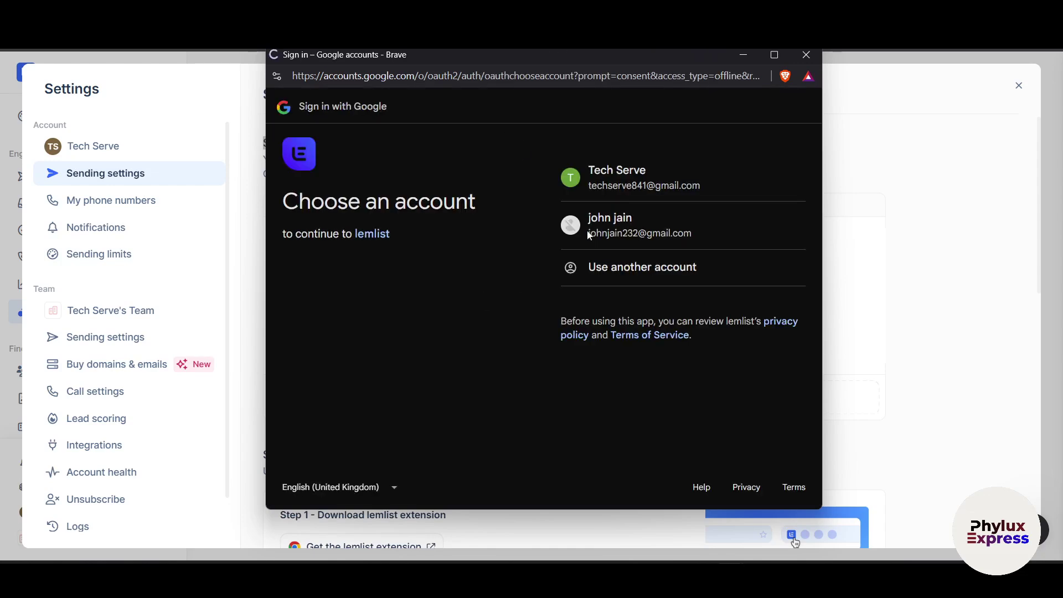
click(648, 173)
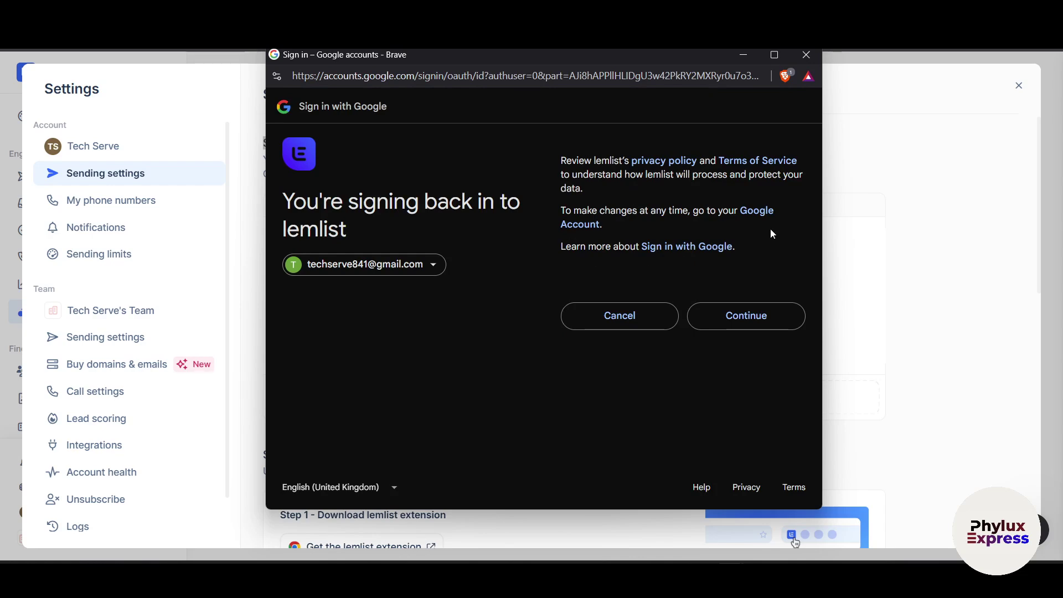
click(756, 318)
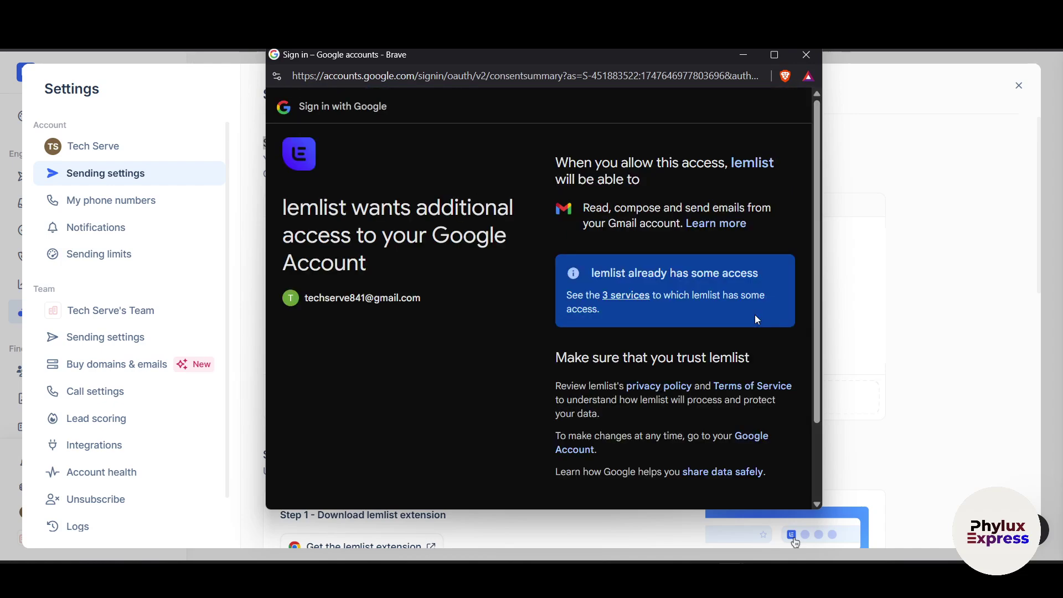
scroll(645, 384, down, 2)
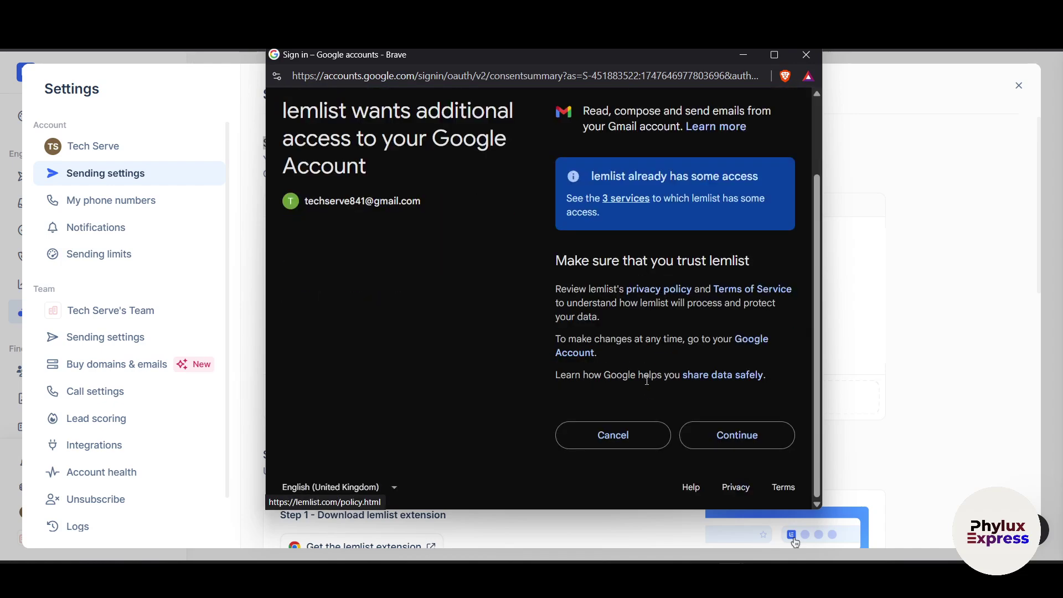
click(742, 427)
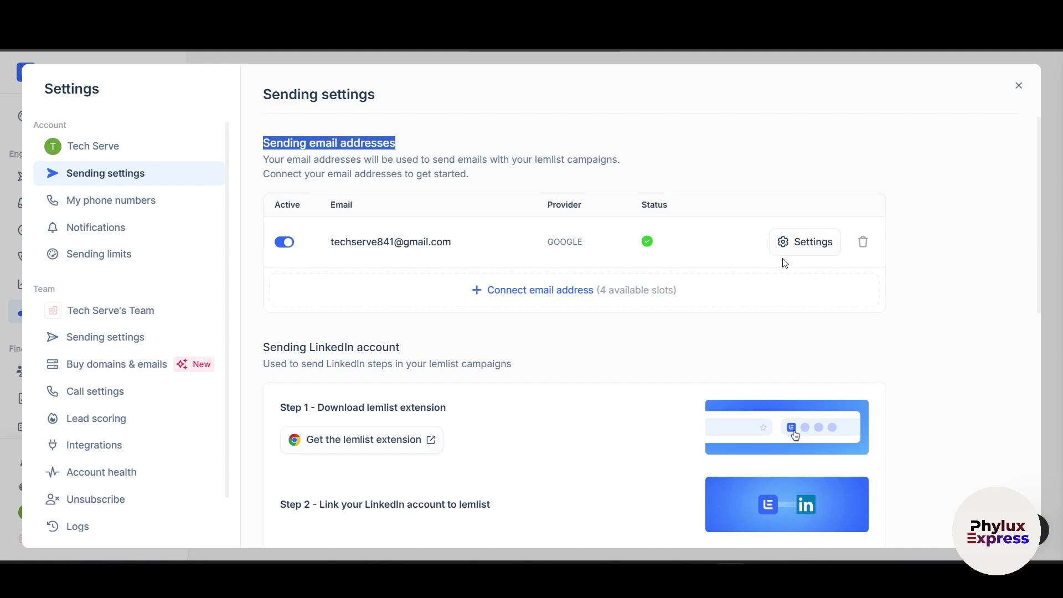
Review the connected address's Google label and email alias settings and close them without changes.
click(798, 252)
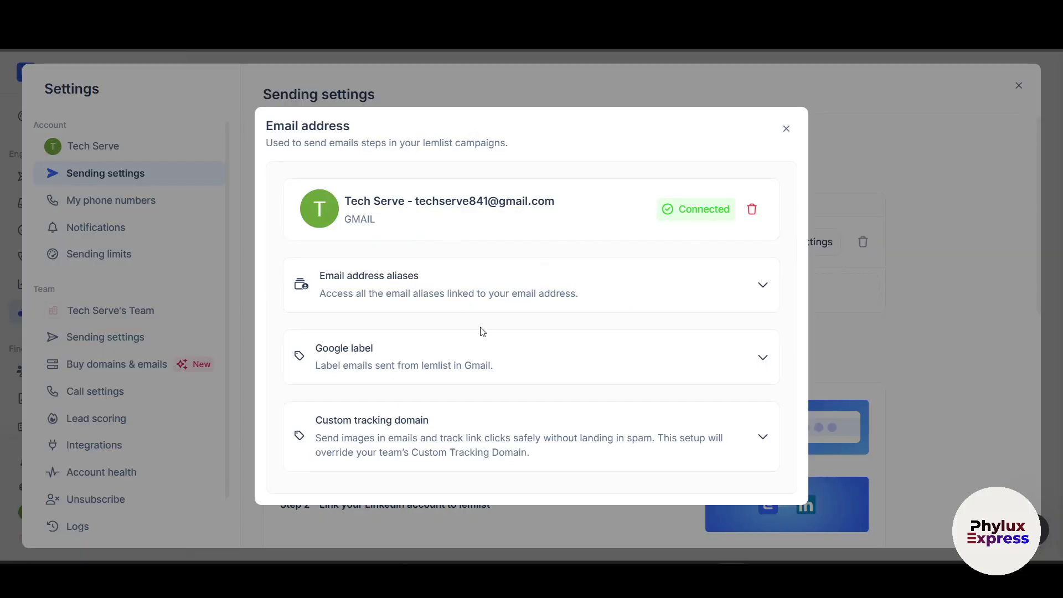
click(405, 361)
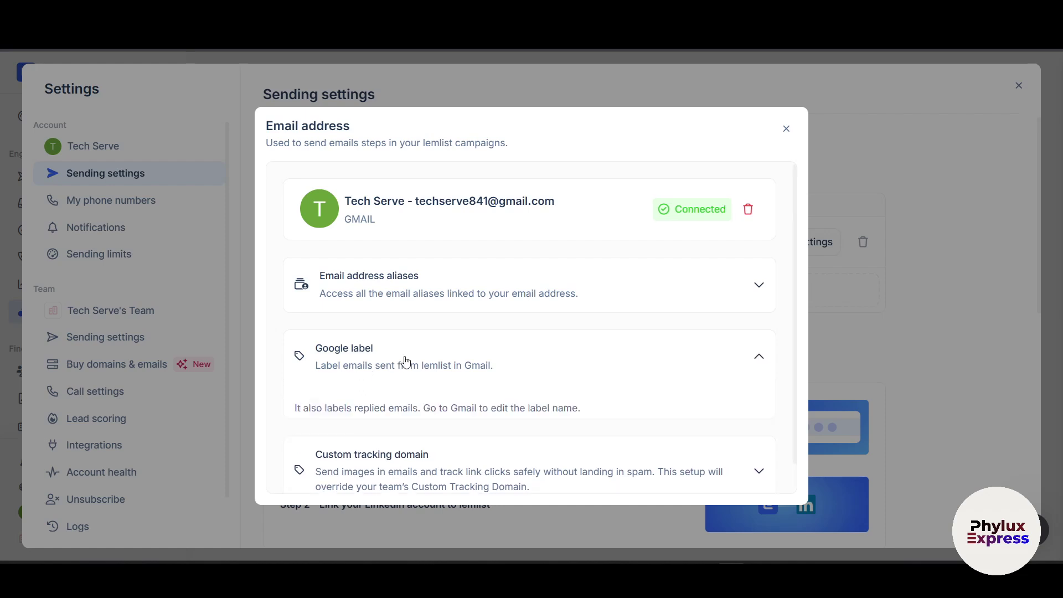
click(406, 361)
click(547, 299)
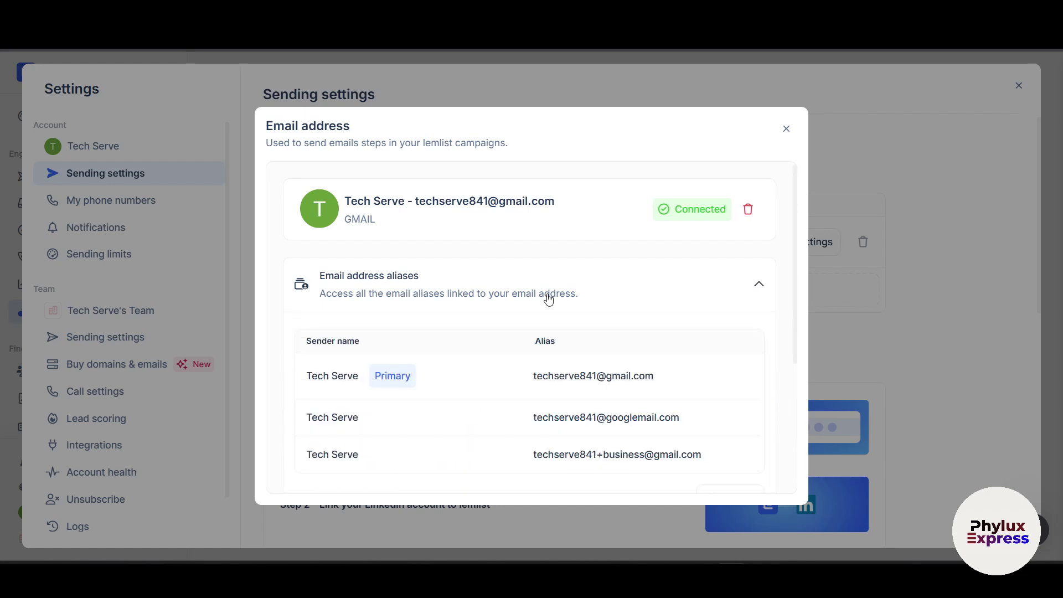
scroll(612, 439, down, 2)
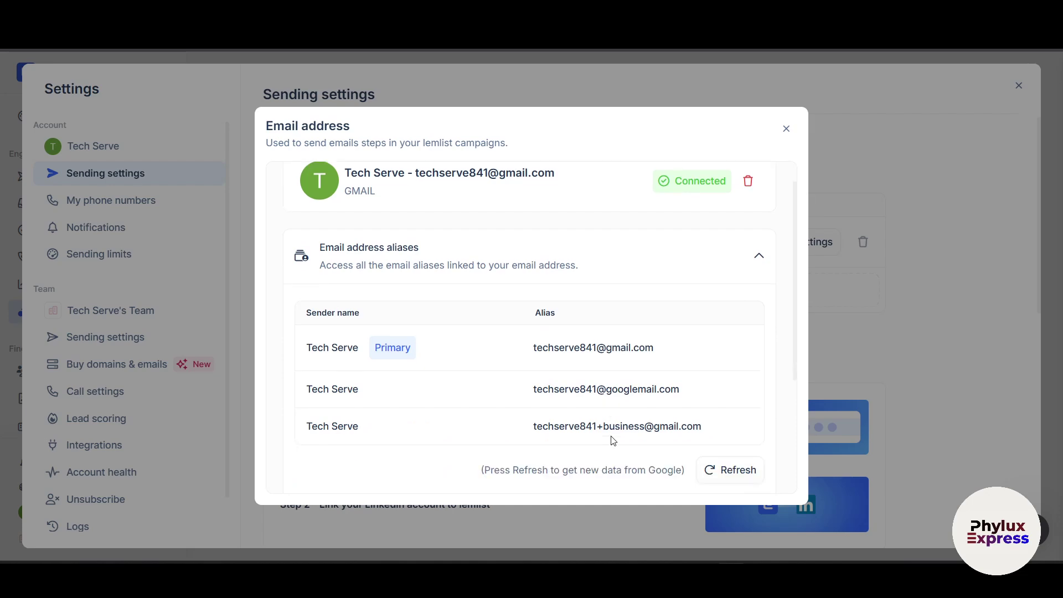
click(829, 355)
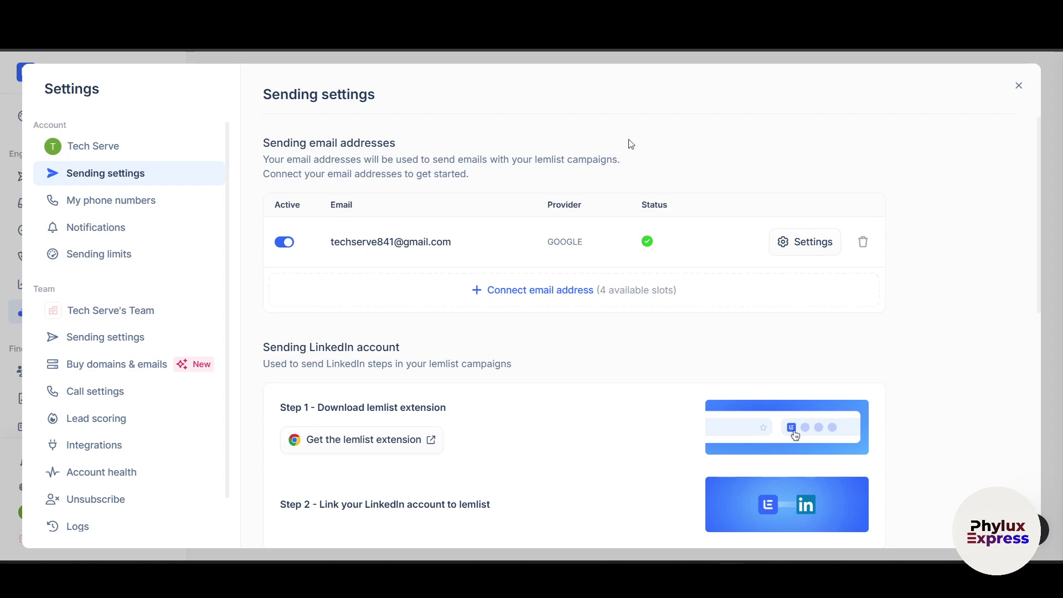
Leave the settings, read the dashboard task about importing relevant leads, and open the People database.
click(1060, 106)
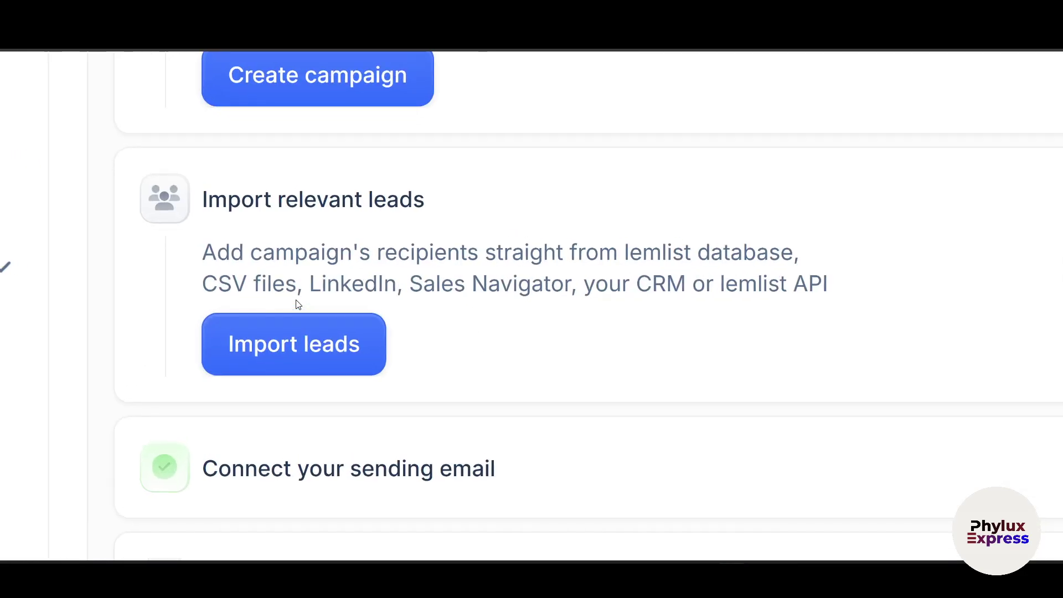
drag(185, 284, 416, 292)
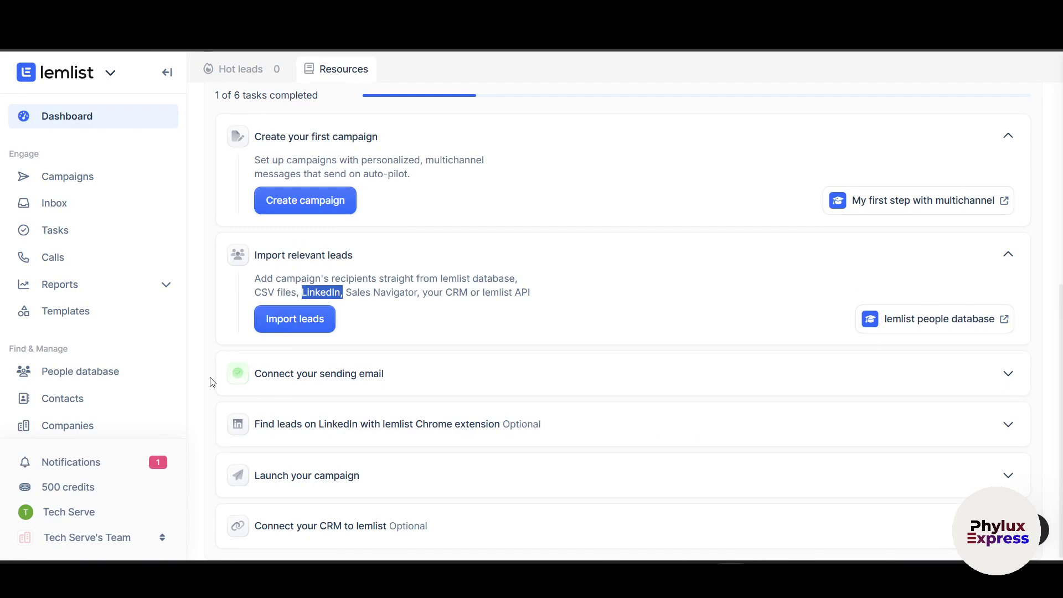
click(93, 376)
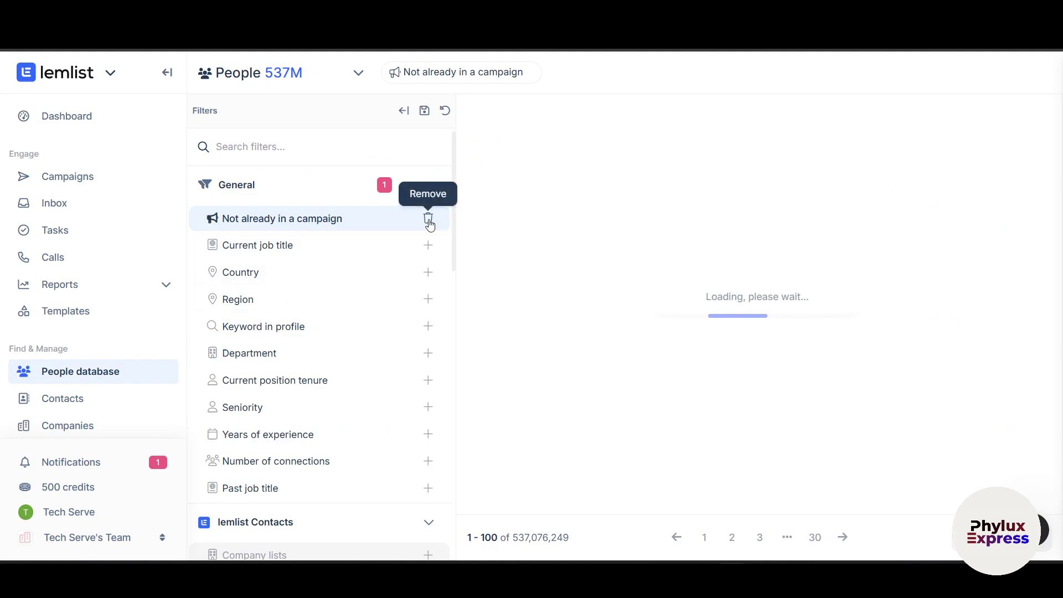
Examine the People database's available filters, lead columns and total number of leads.
scroll(308, 250, down, 4)
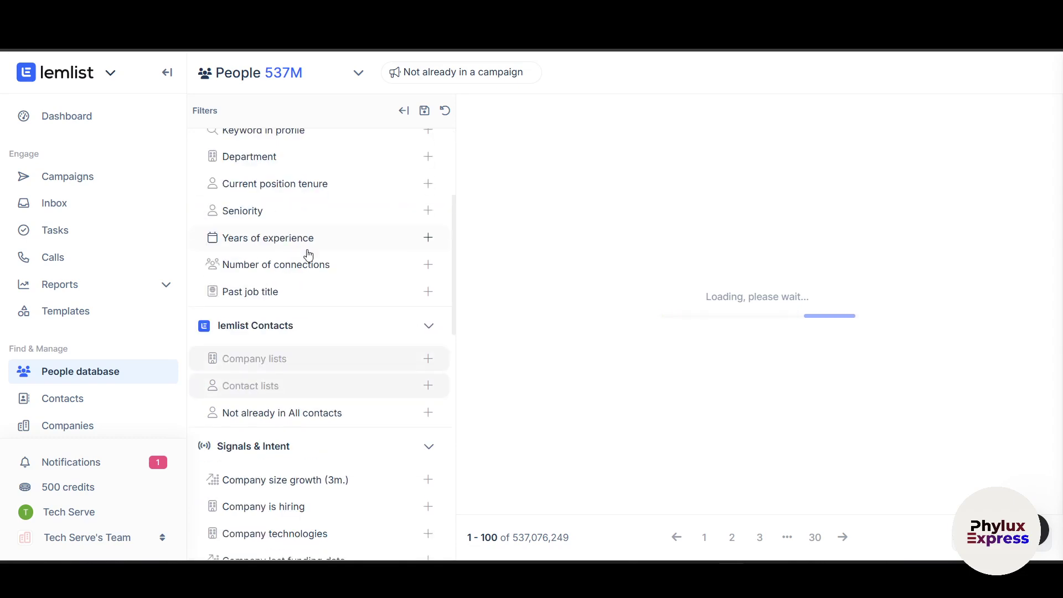
scroll(309, 250, up, 4)
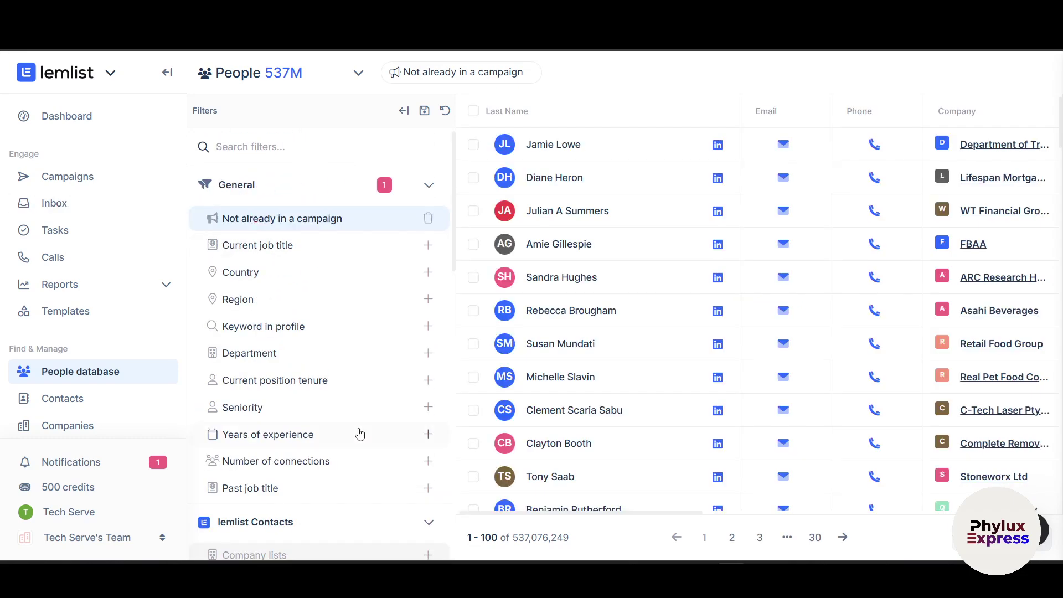
scroll(359, 432, down, 1)
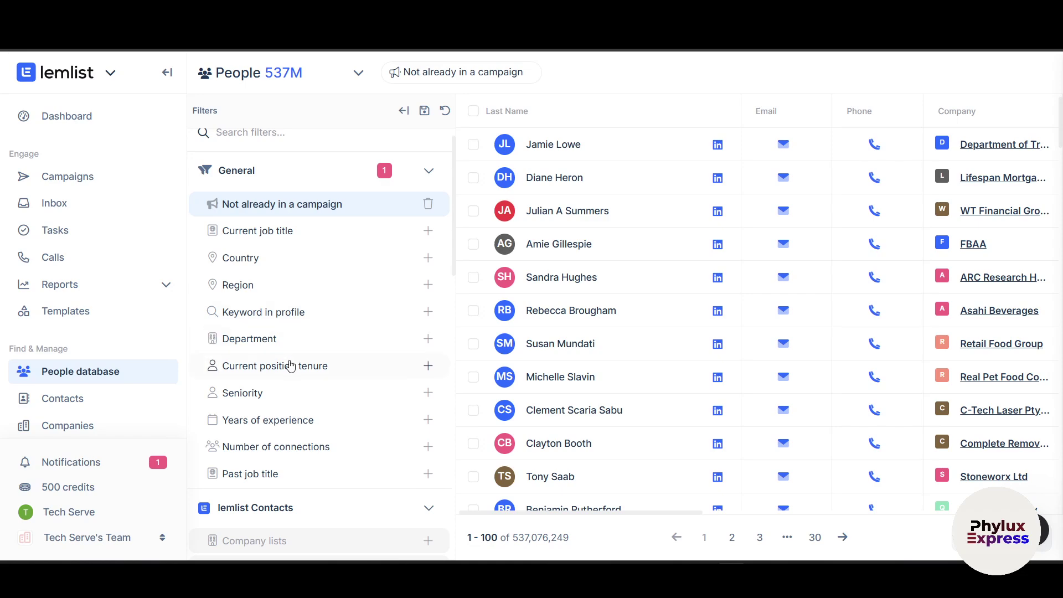
scroll(288, 362, down, 4)
scroll(581, 498, right, 1)
scroll(581, 498, down, 1)
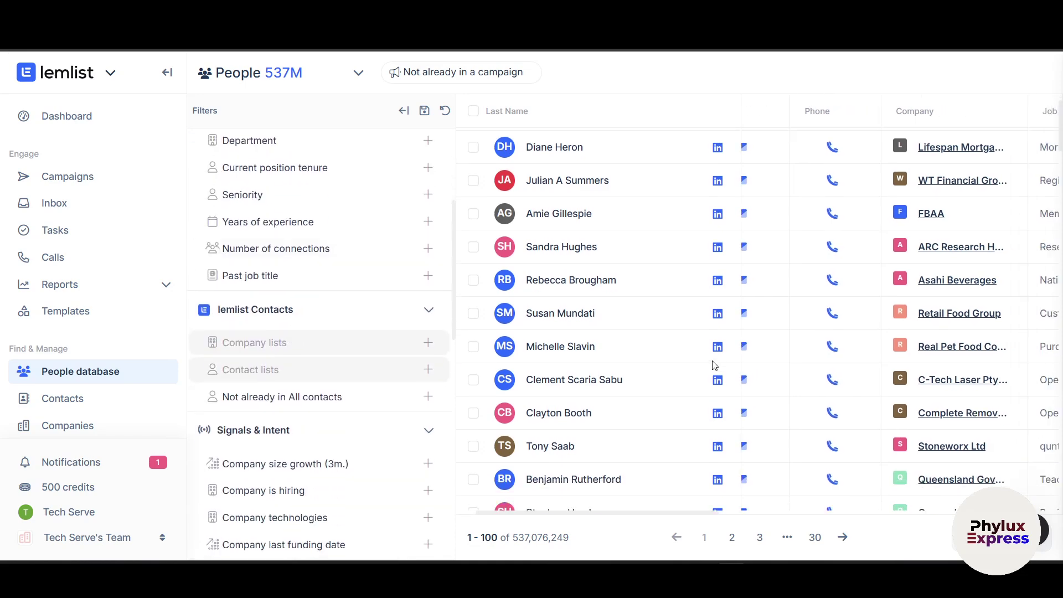
triple_click(533, 543)
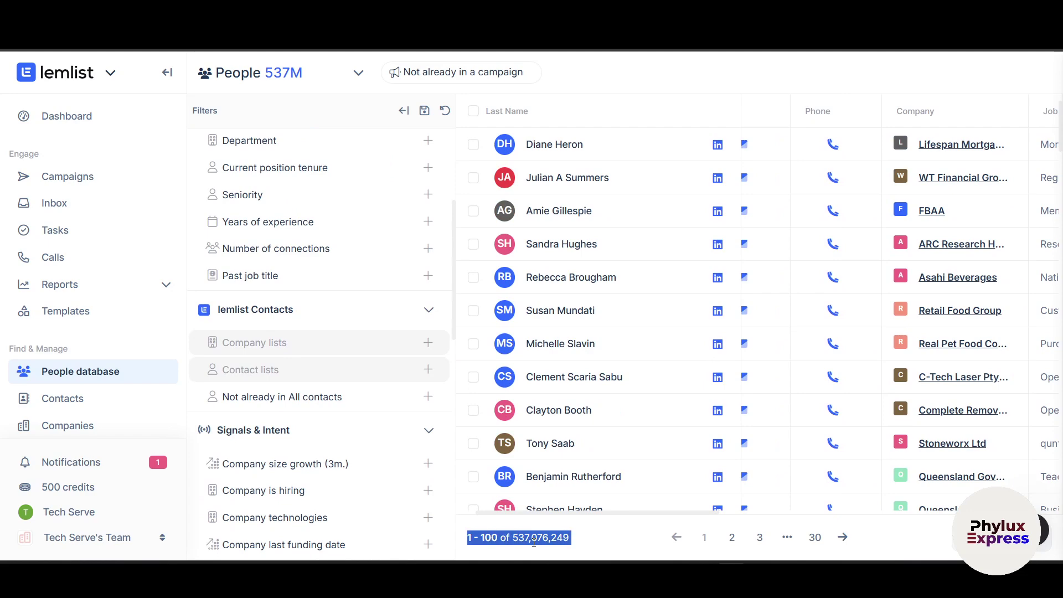
double_click(540, 544)
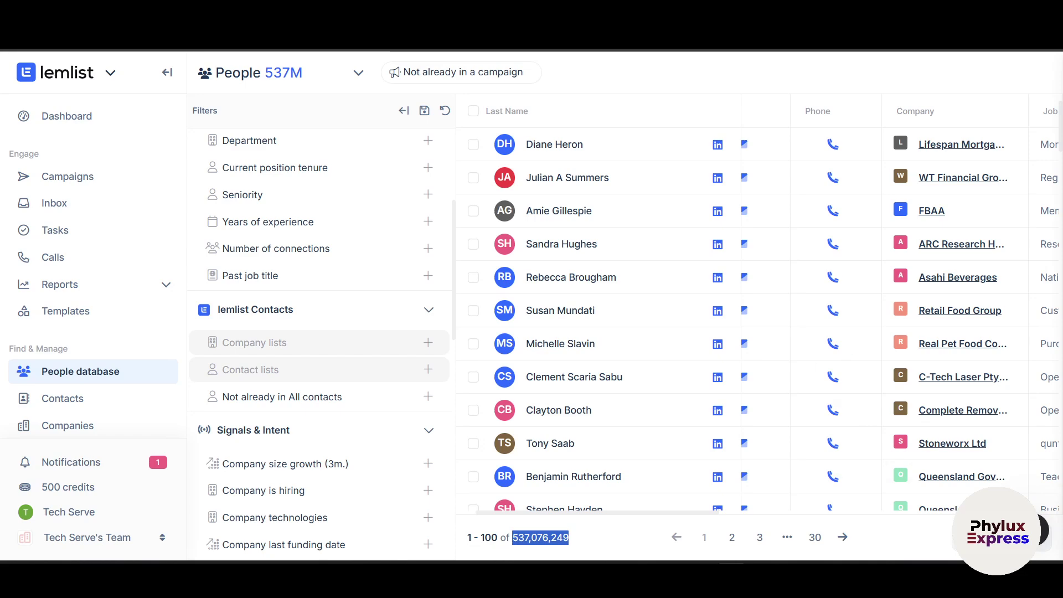
scroll(898, 364, up, 1)
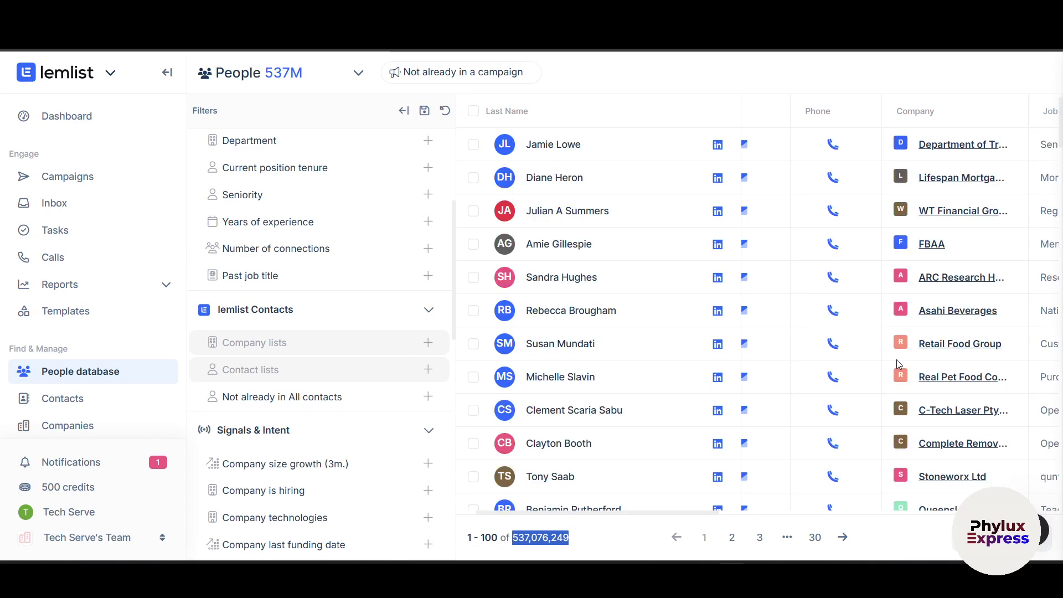
Select the first lead in the list and view the second lead's details.
click(474, 145)
click(554, 178)
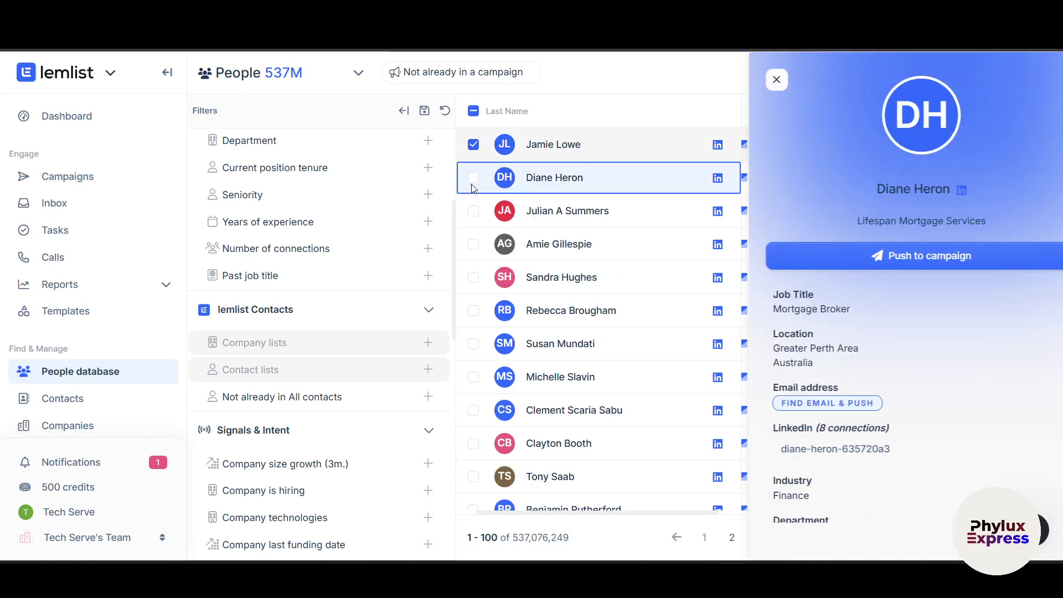
click(306, 238)
Add a Years of experience filter without choosing a range and look over the company and contact information filters.
click(306, 235)
scroll(306, 239, down, 10)
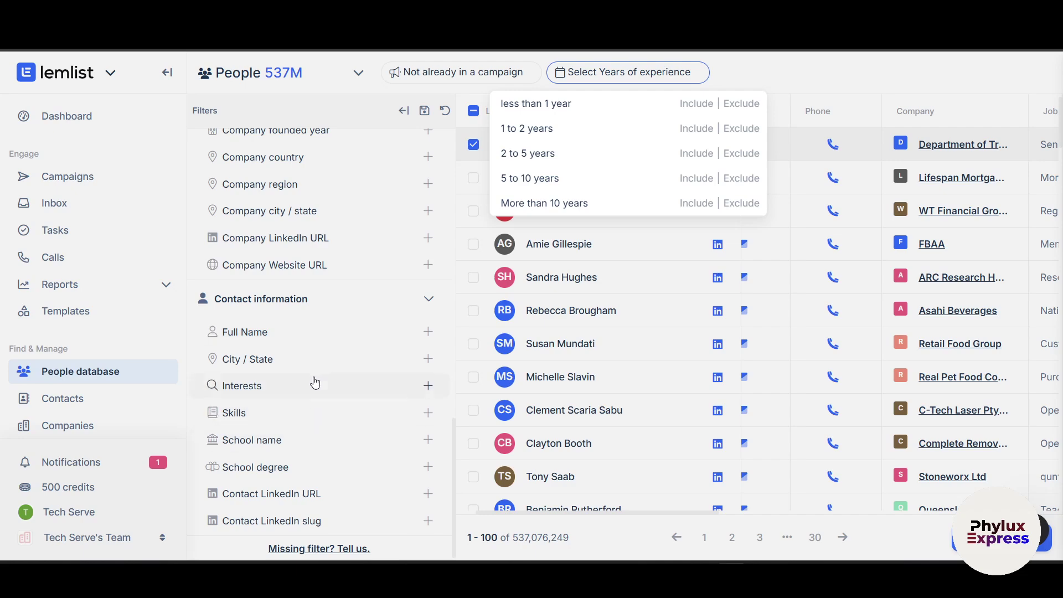
scroll(316, 416, up, 1)
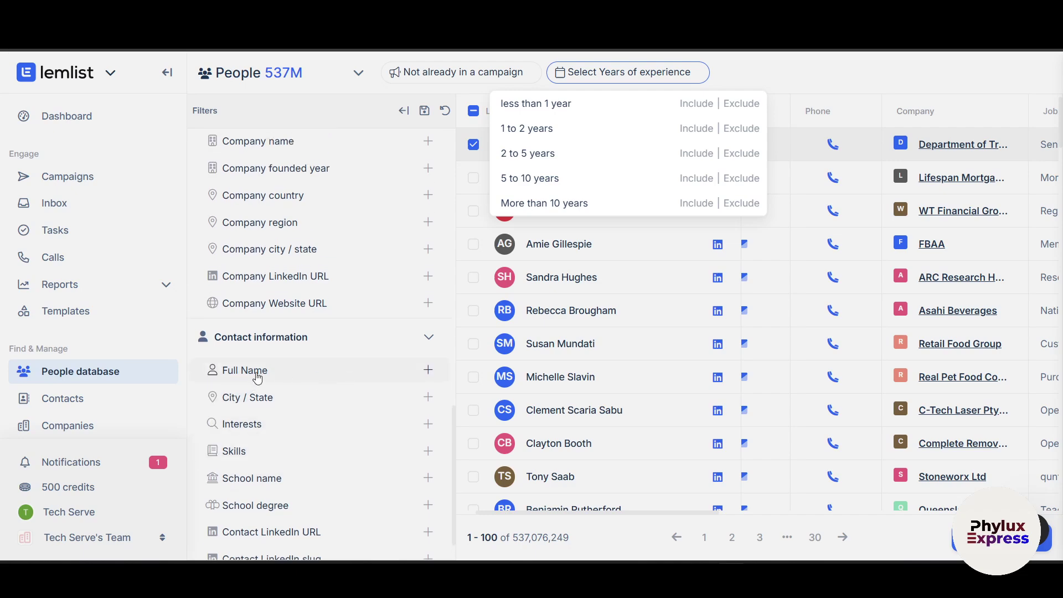
Add a Full Name filter and enter "fd" as its search text.
click(423, 382)
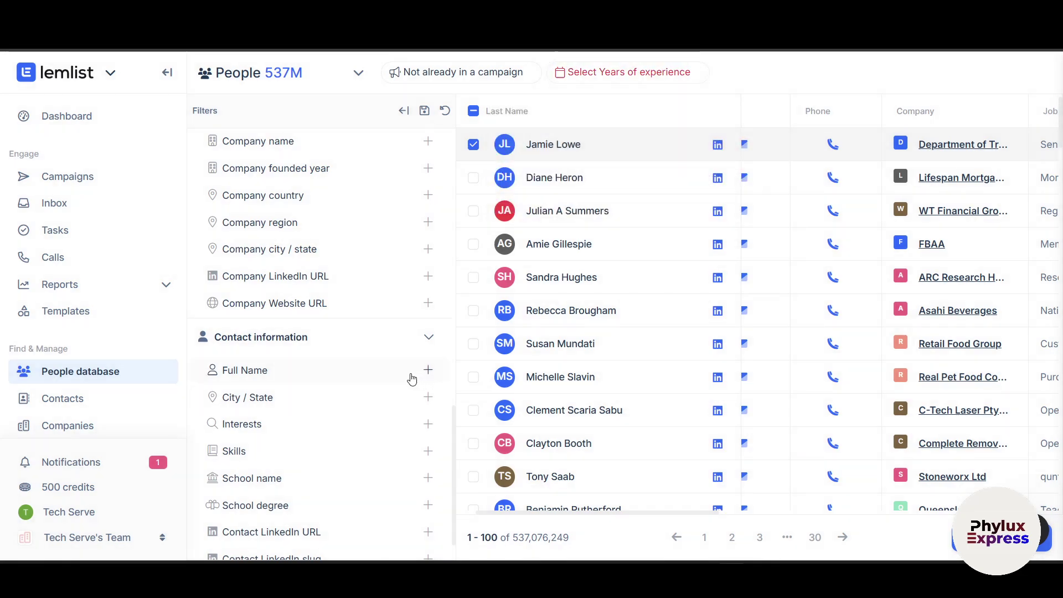
click(416, 376)
scroll(332, 344, up, 15)
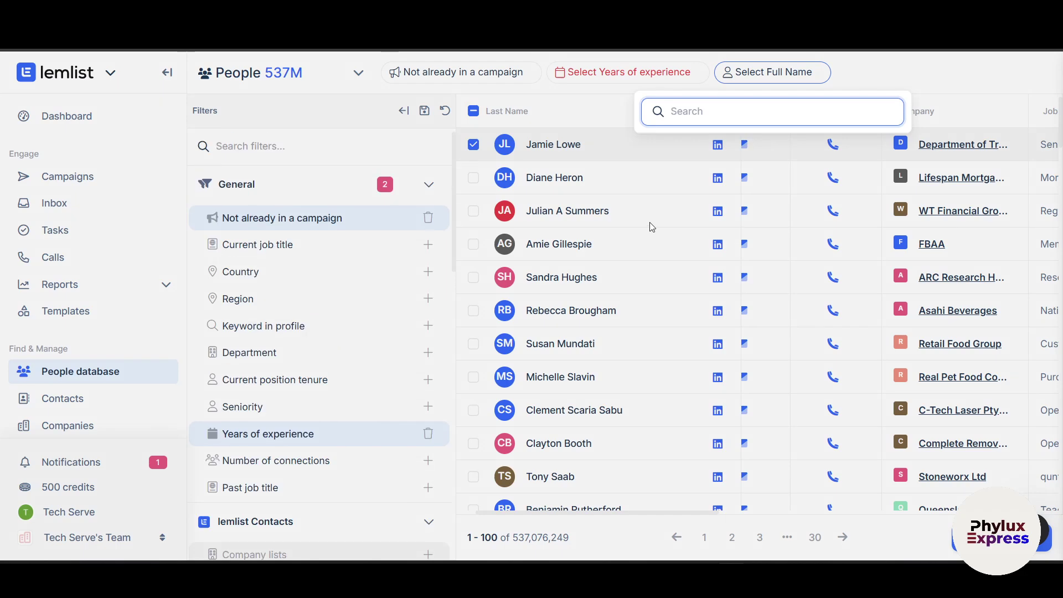
text(fd)
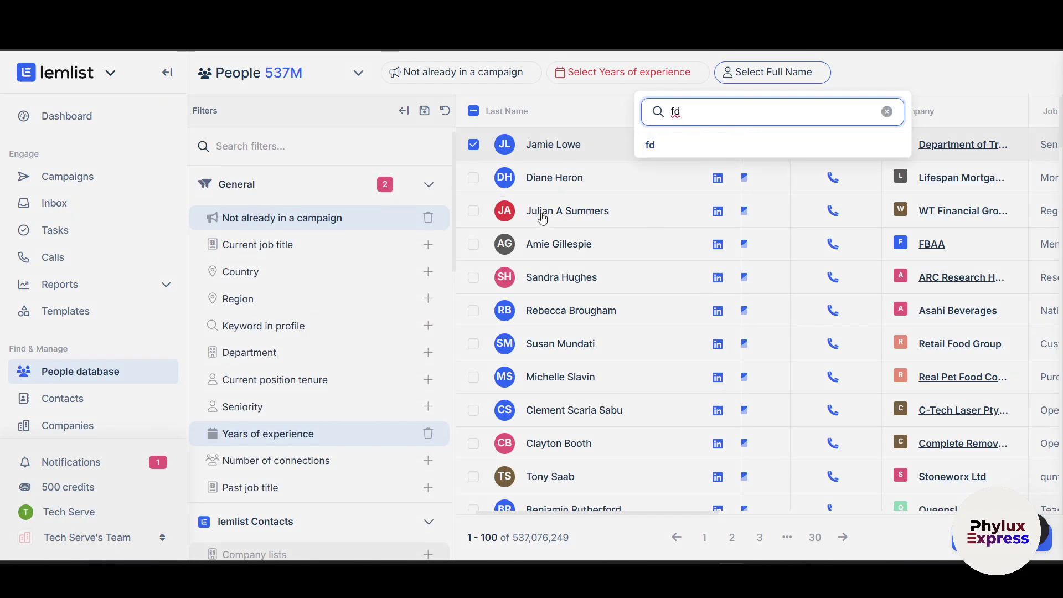
Add the second, third and fourth leads to the selection and view the options for pushing the selected leads to a campaign.
click(474, 177)
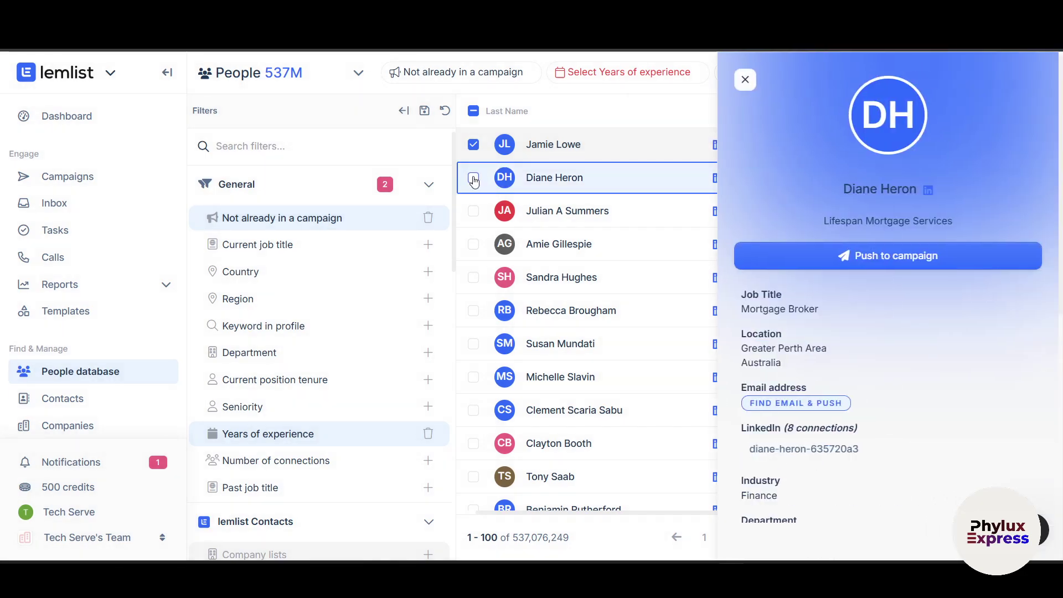
click(473, 212)
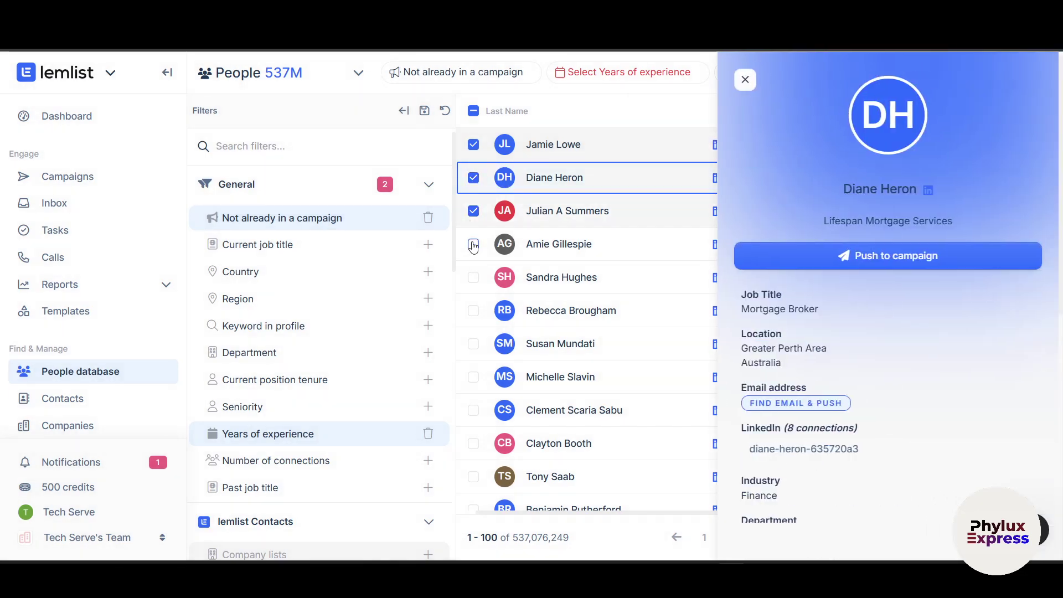
click(482, 245)
click(474, 245)
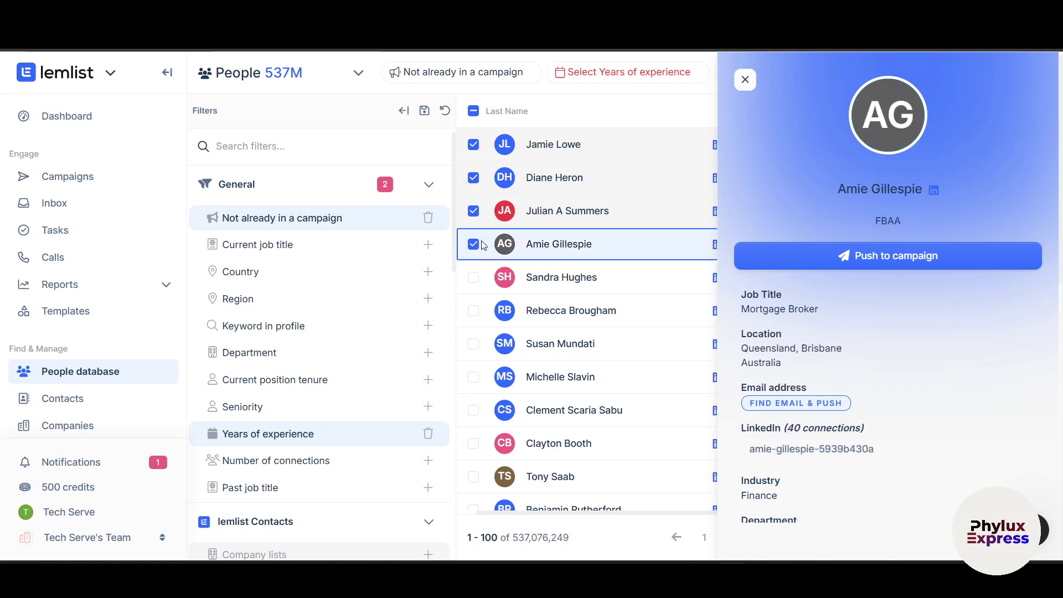
click(920, 274)
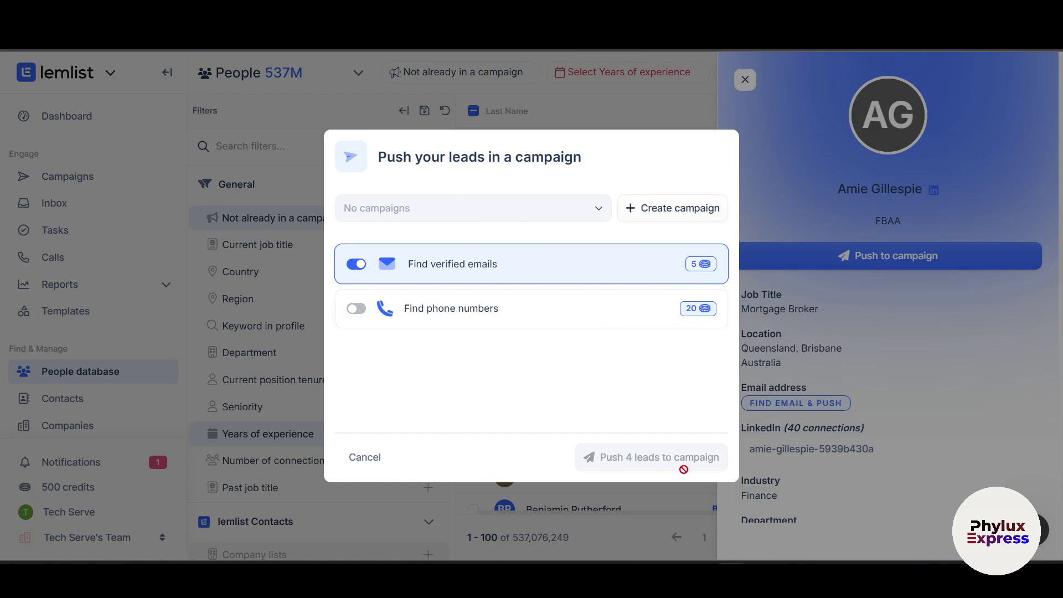
click(806, 393)
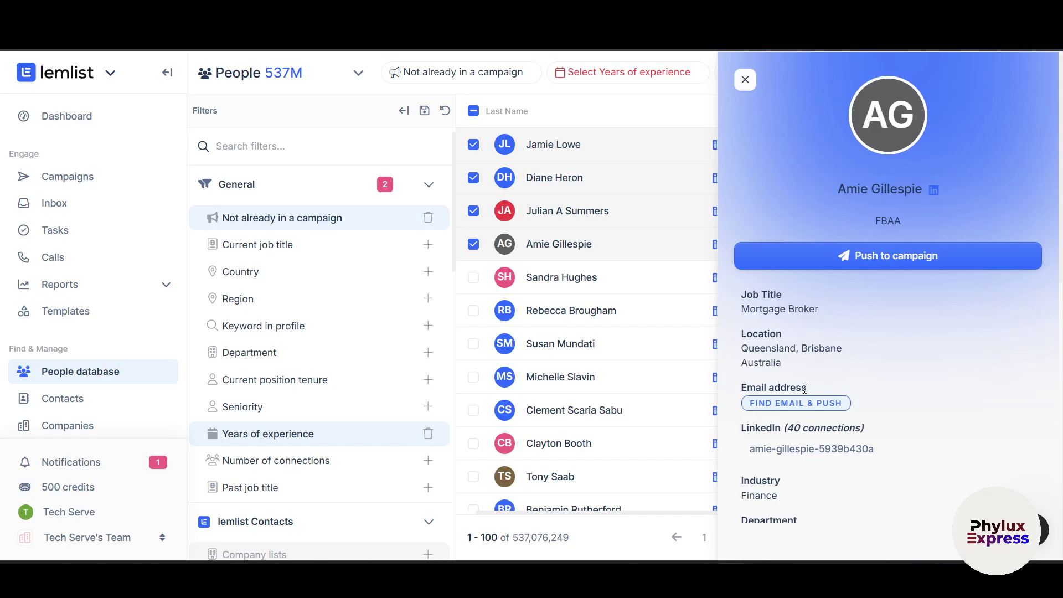
Close the lead's details, open the Dashboard and look over its getting-started checklist.
click(746, 80)
click(111, 175)
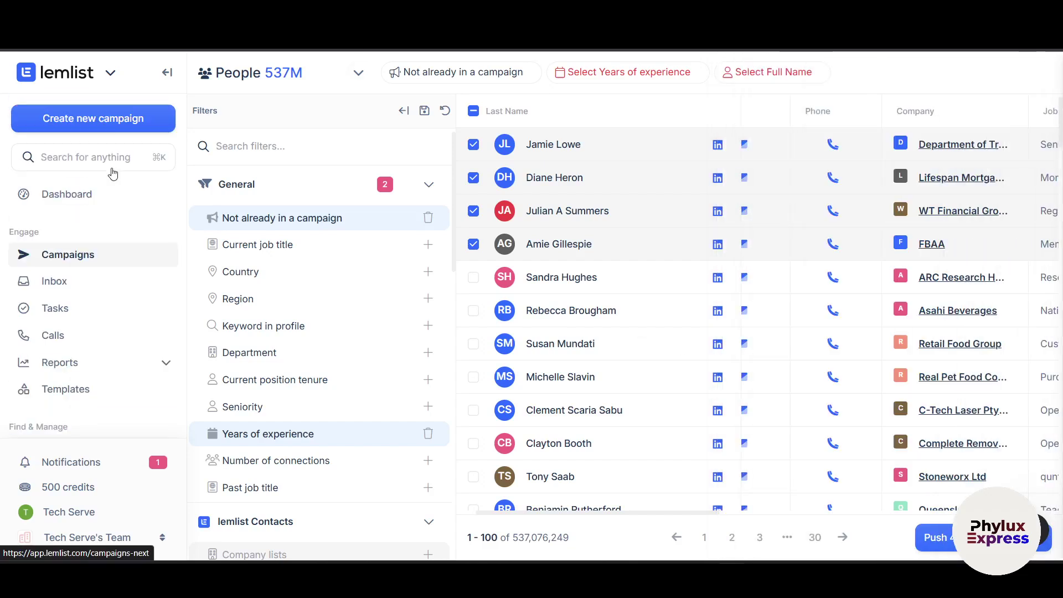
click(83, 194)
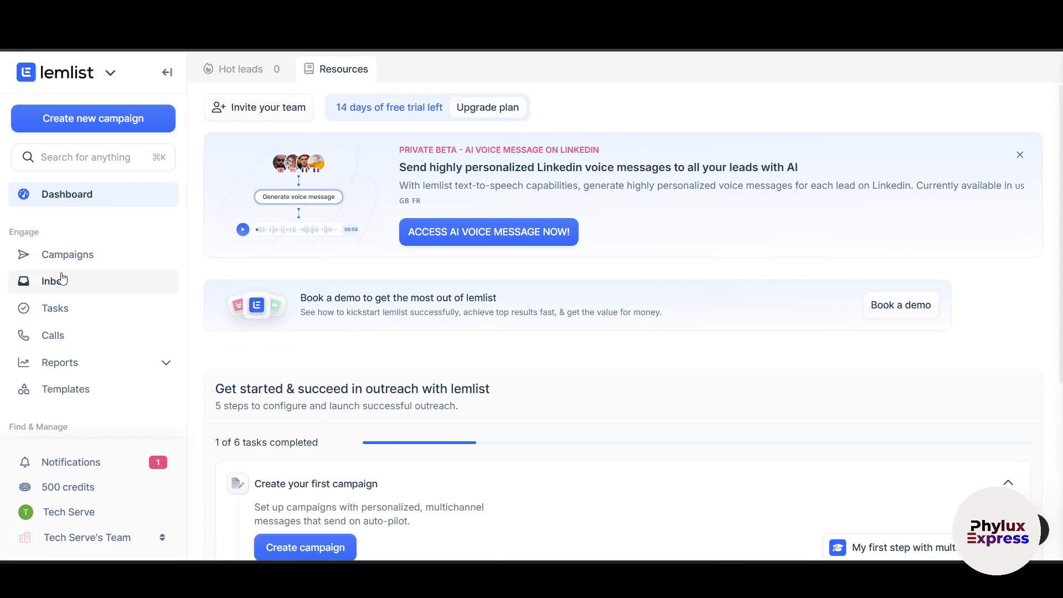
scroll(60, 280, down, 2)
scroll(307, 332, down, 3)
scroll(307, 335, down, 1)
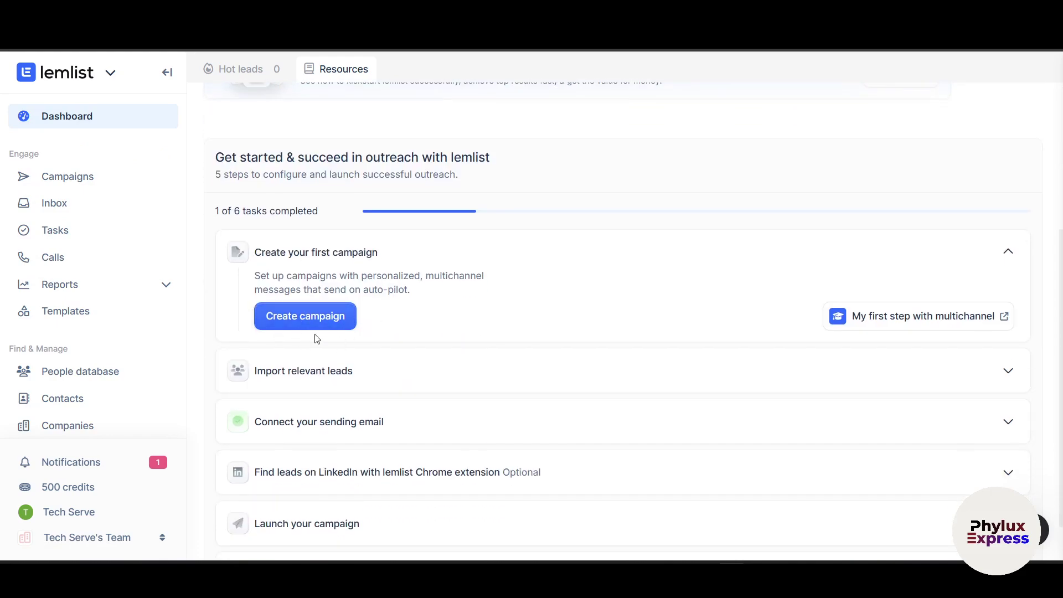
scroll(355, 325, up, 4)
scroll(355, 325, down, 3)
scroll(356, 322, up, 3)
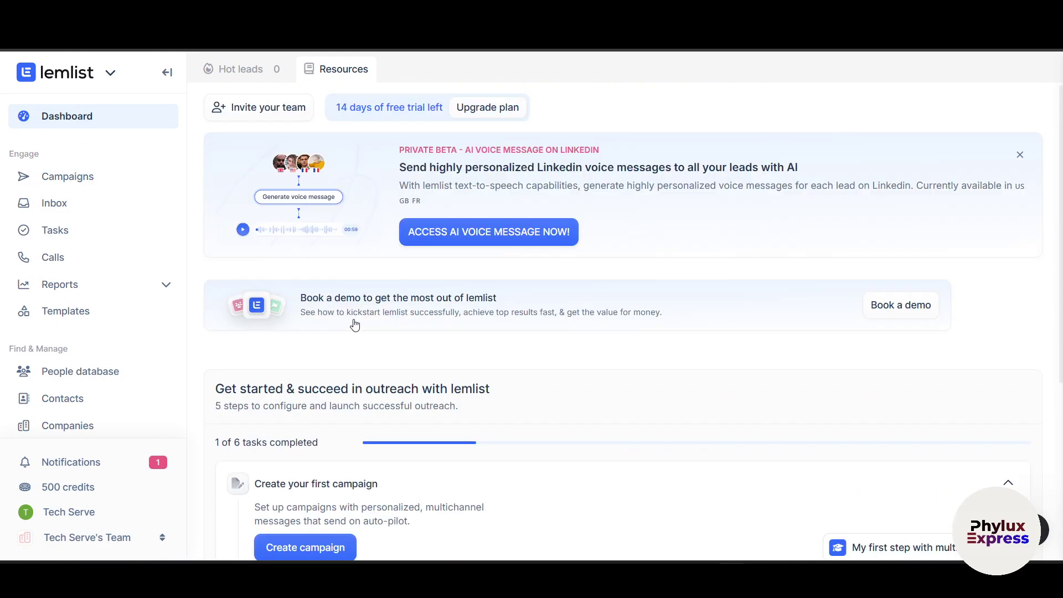
scroll(66, 138, up, 3)
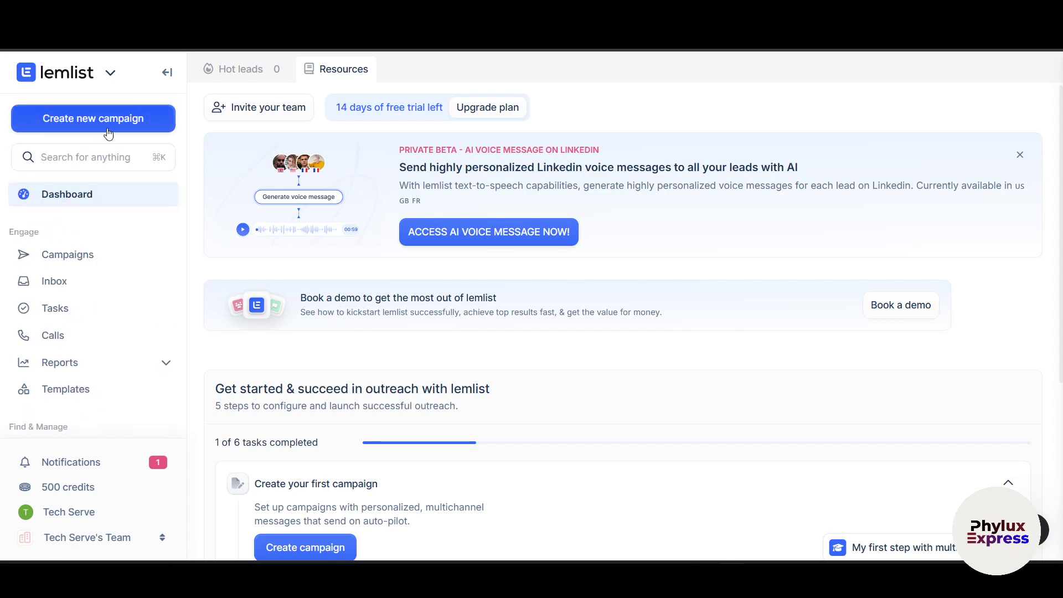
Create a campaign from the getting-started checklist and look over the manual, AI and template options for building its sequence.
scroll(316, 340, down, 3)
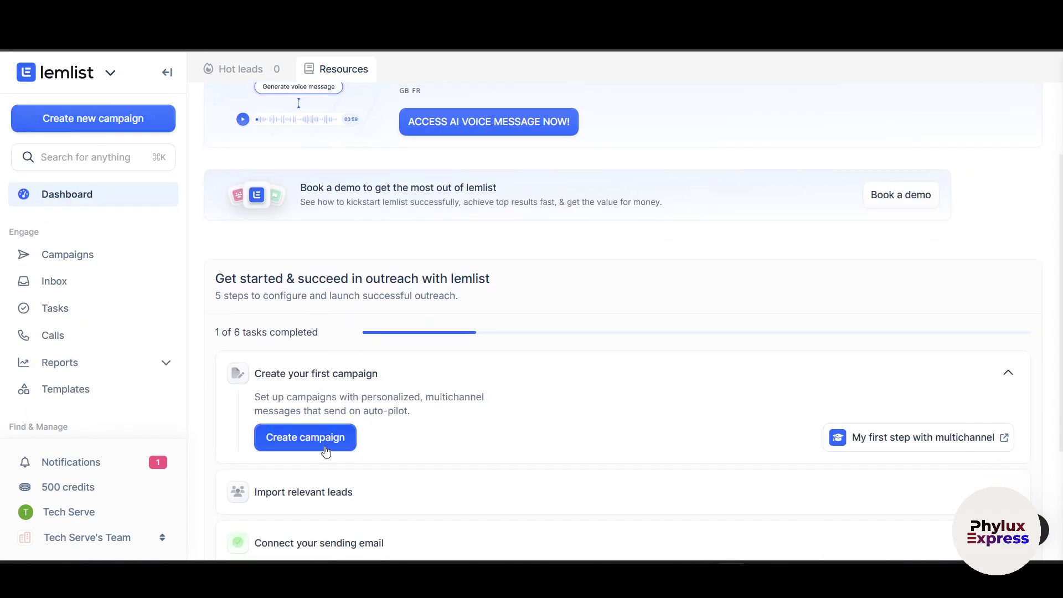
click(325, 449)
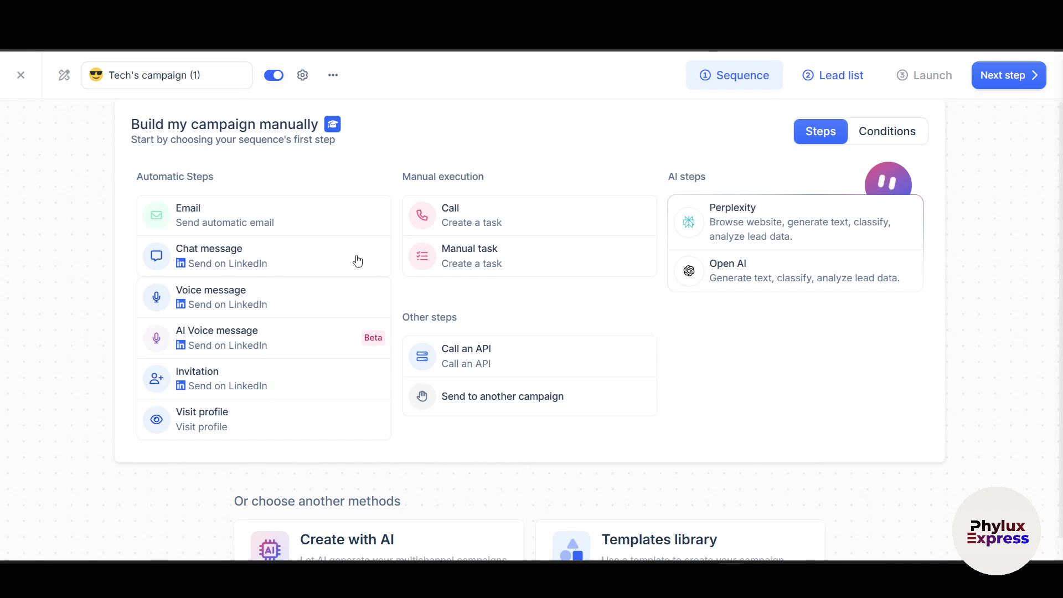
scroll(541, 461, down, 1)
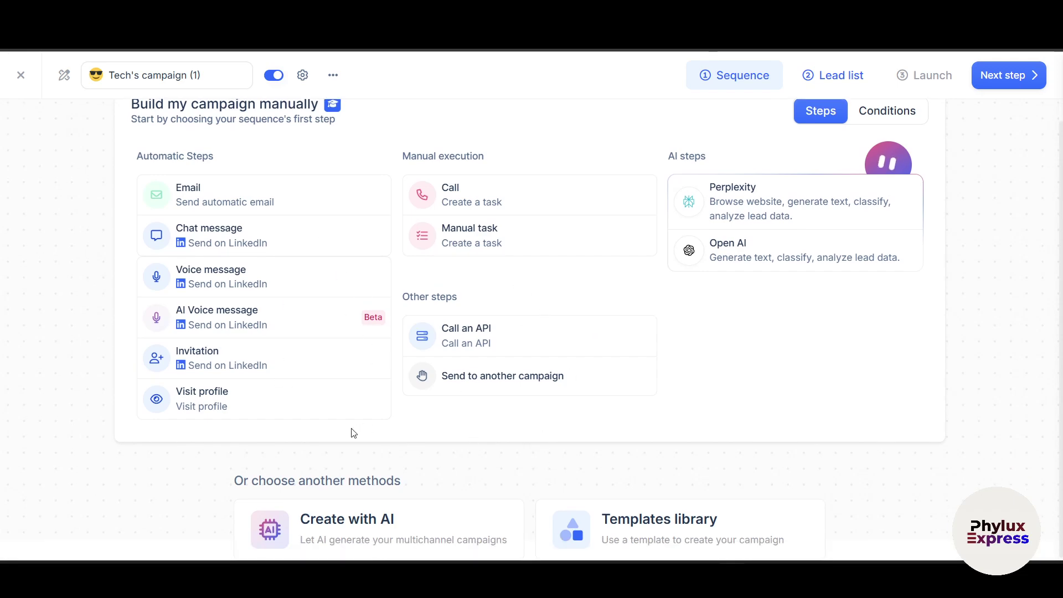
scroll(353, 432, up, 1)
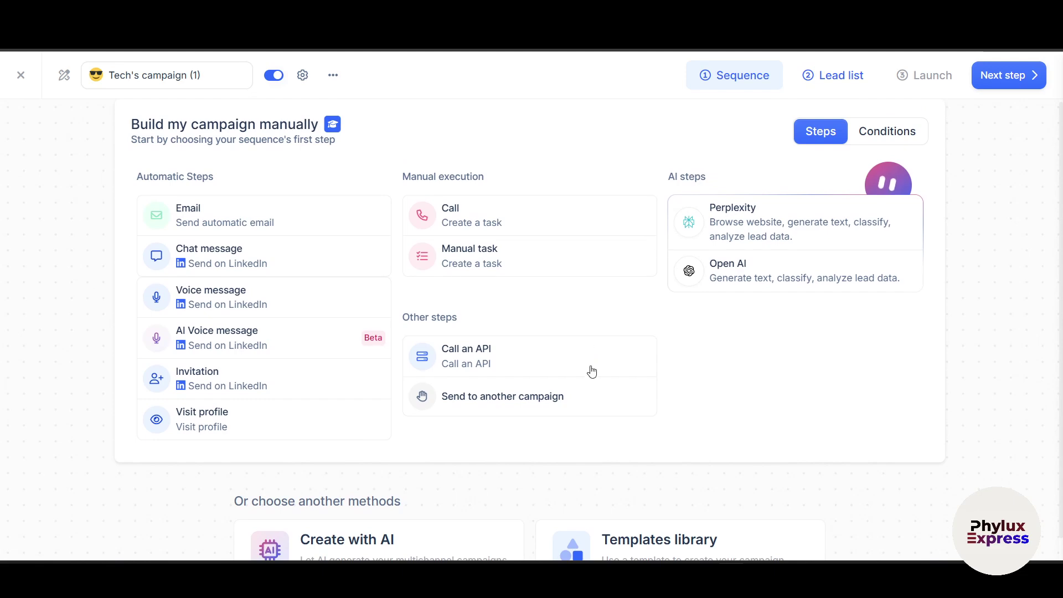
scroll(591, 372, down, 1)
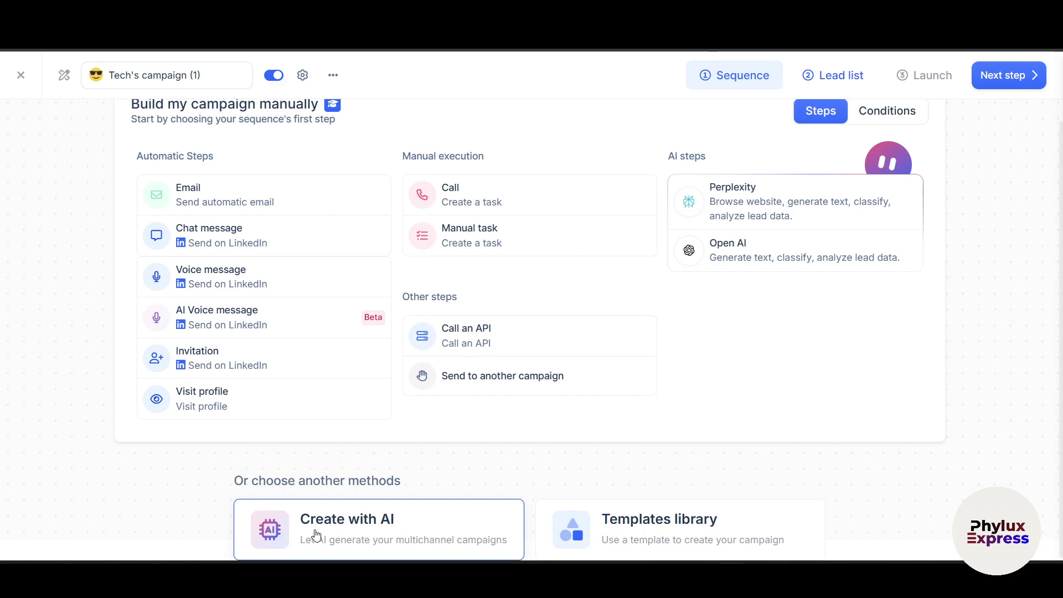
Open the templates library and preview the sequence of the "Multichannel campaign to close deals with your ICP" template.
click(618, 541)
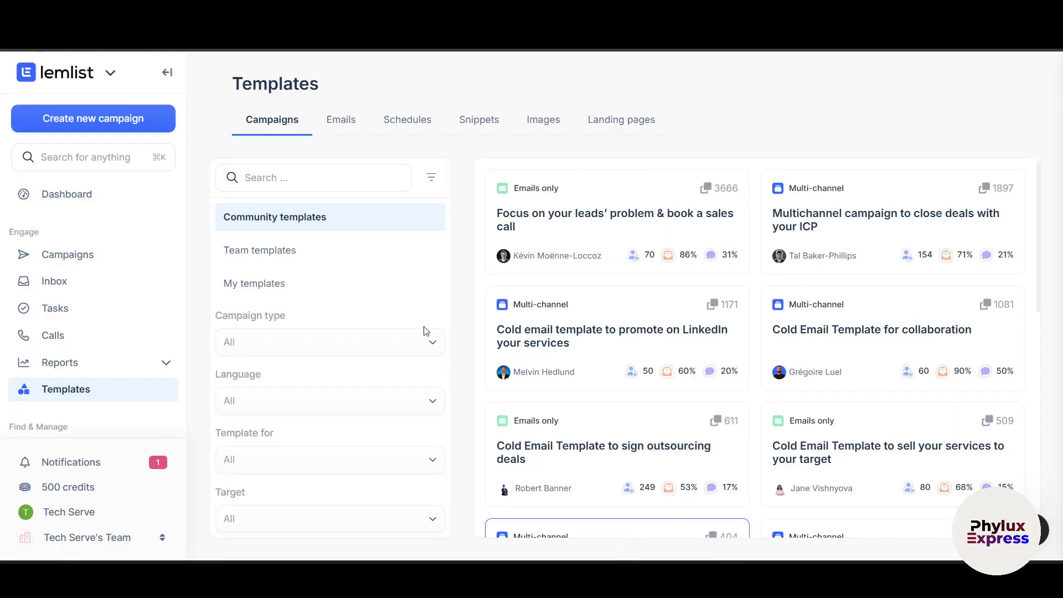
mouse_move(565, 233)
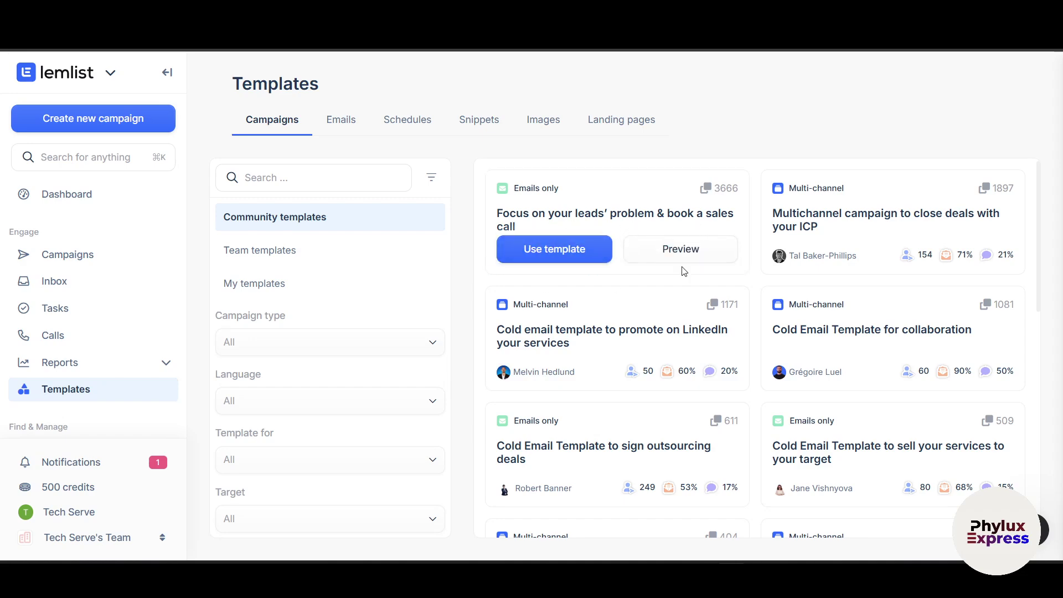
mouse_move(814, 225)
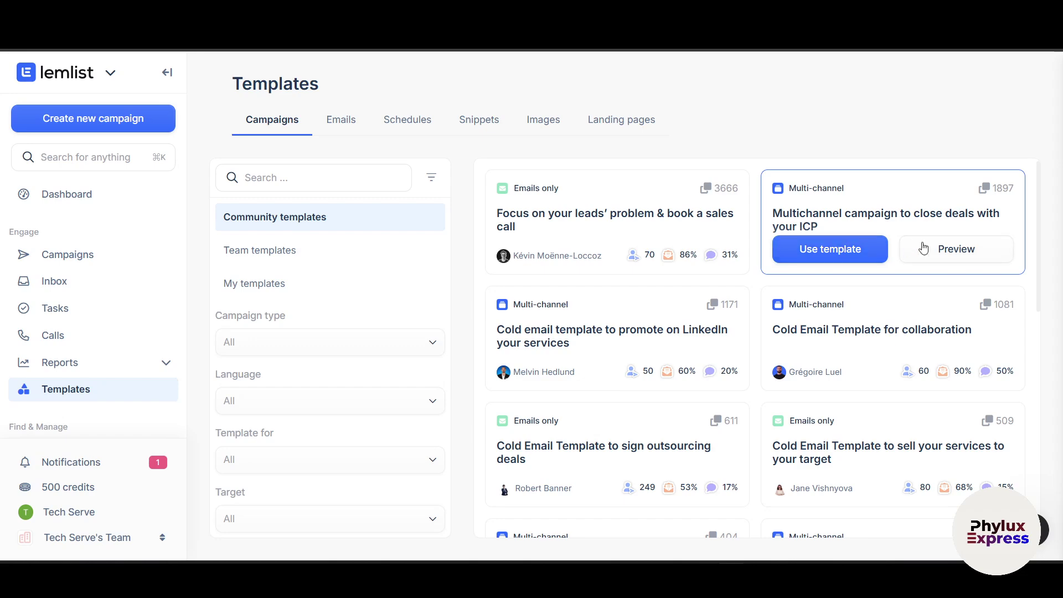
click(923, 248)
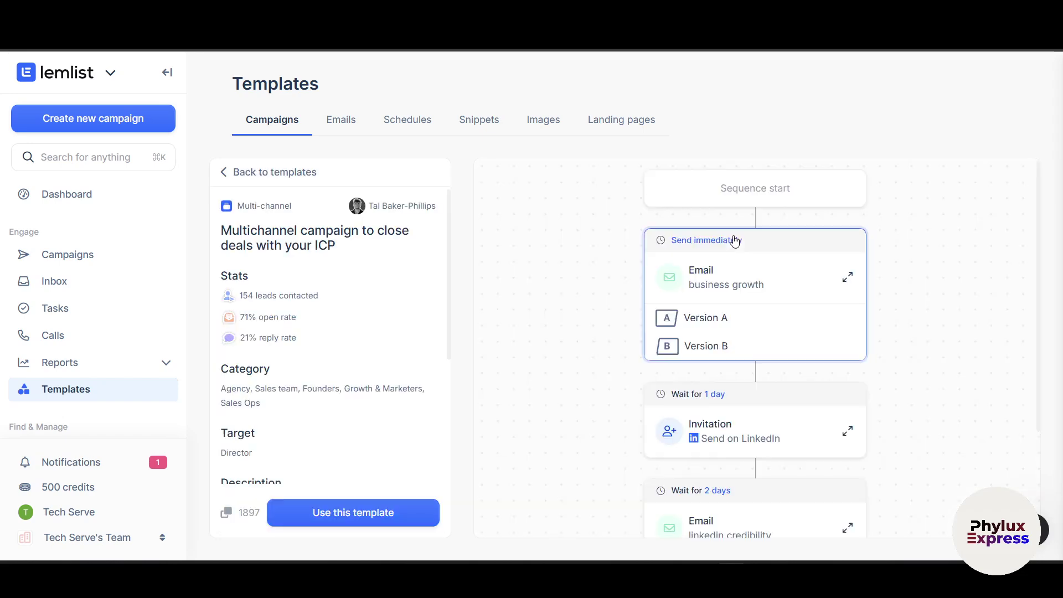
scroll(734, 240, down, 2)
scroll(723, 369, down, 3)
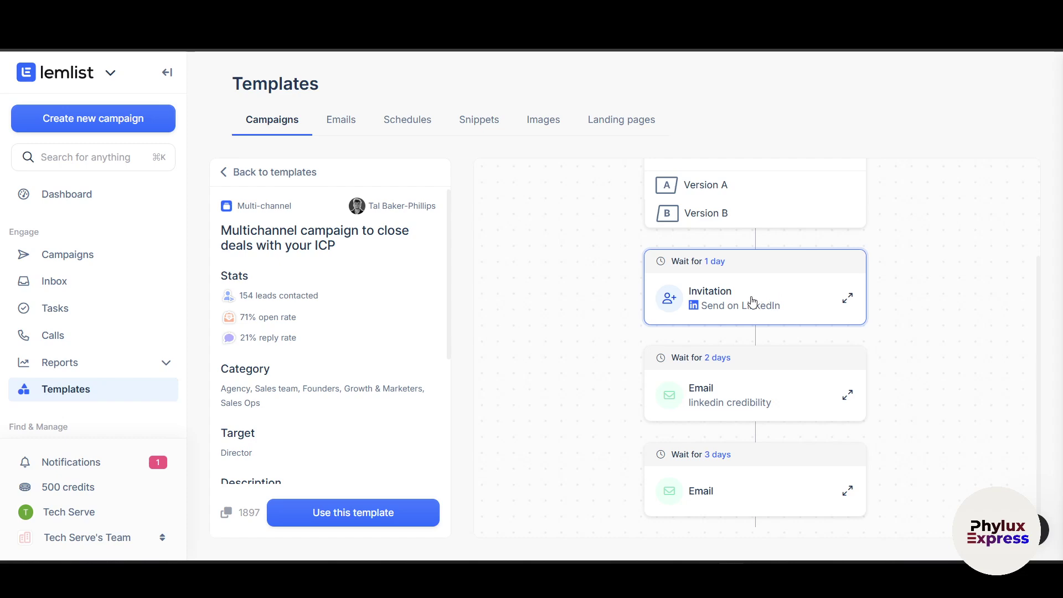
scroll(743, 311, down, 1)
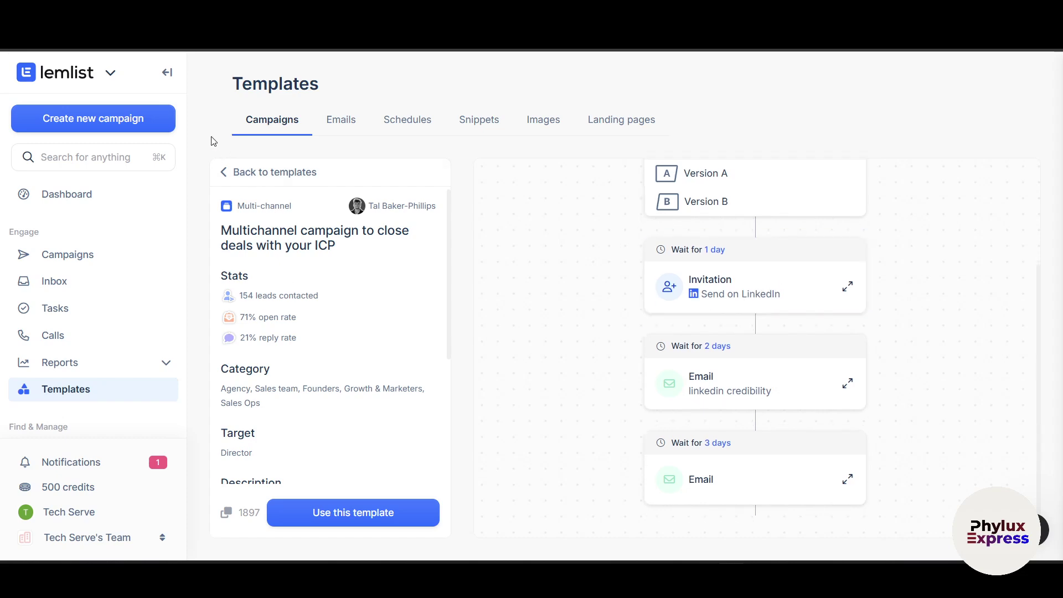
Return to the template list, use the "Multichannel campaign to close deals with your ICP" template and look over its sequence.
click(220, 172)
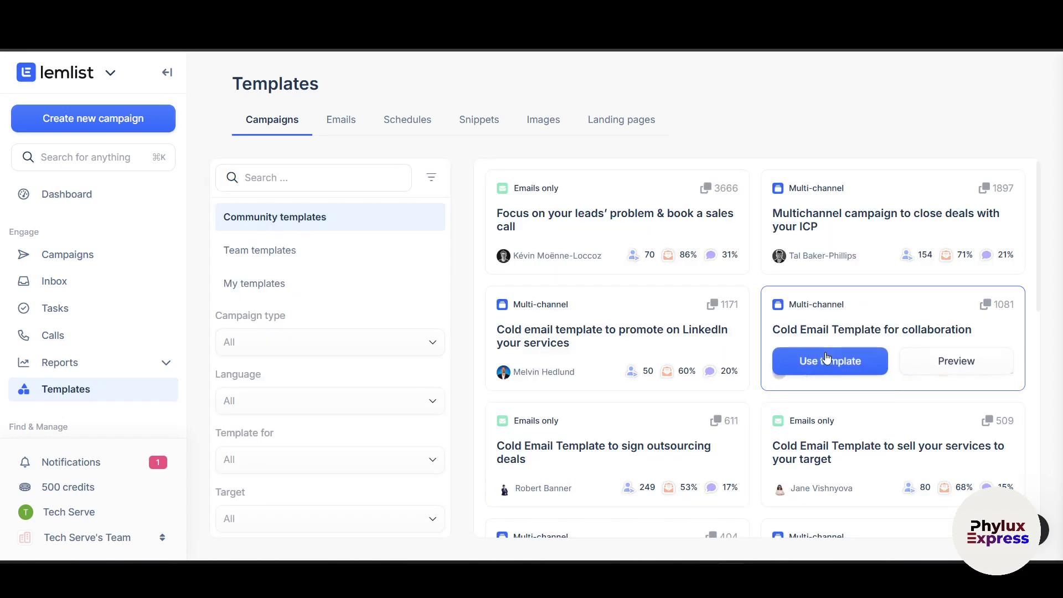
click(821, 253)
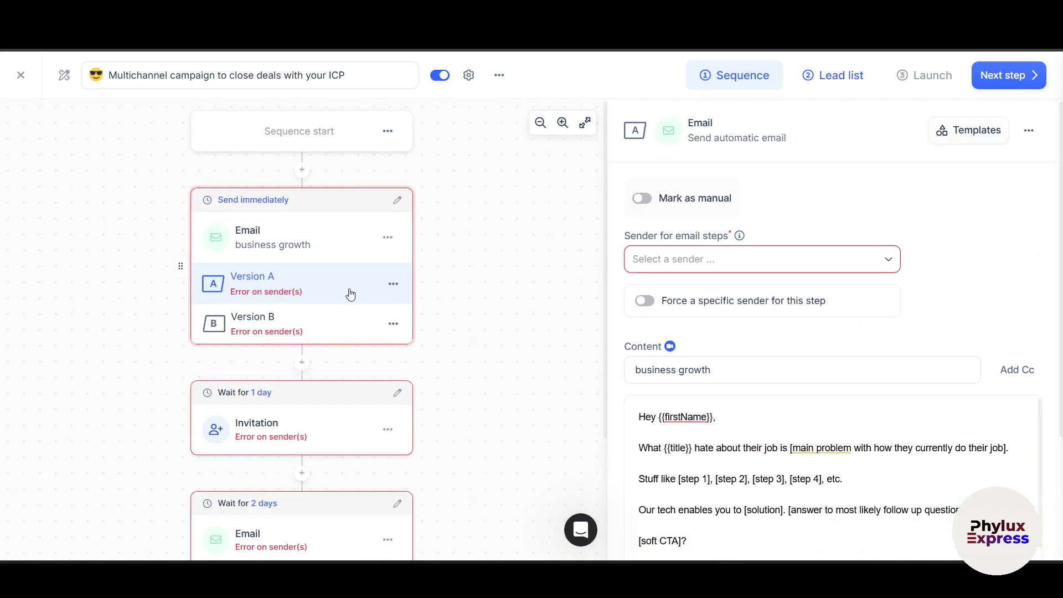
scroll(565, 313, down, 2)
scroll(564, 314, up, 2)
scroll(380, 297, down, 1)
scroll(382, 297, up, 1)
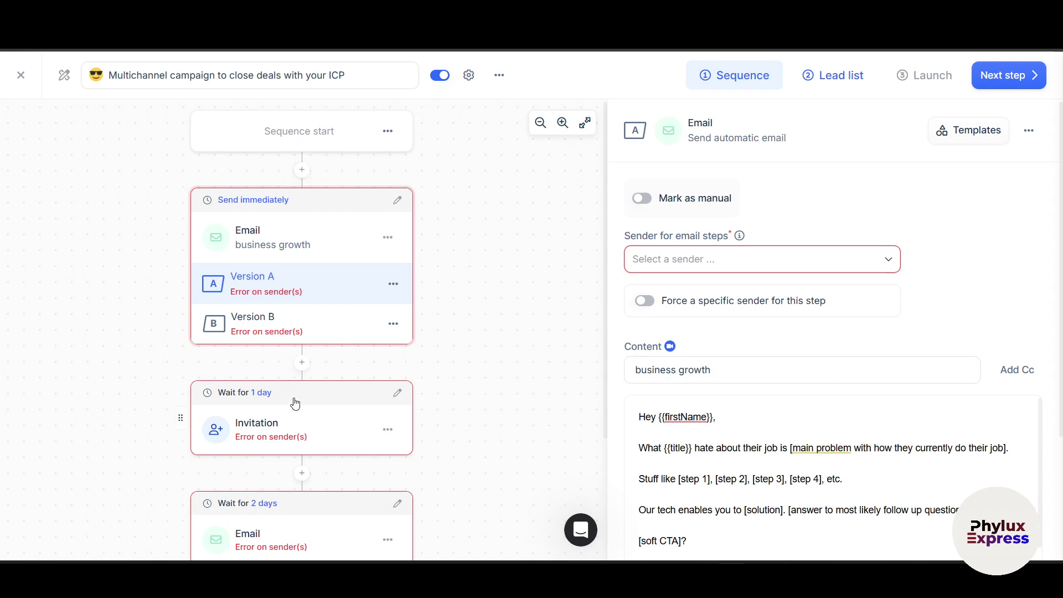
Add an automatic Email step before the LinkedIn invitation and look over its sender, subject and content fields.
click(301, 363)
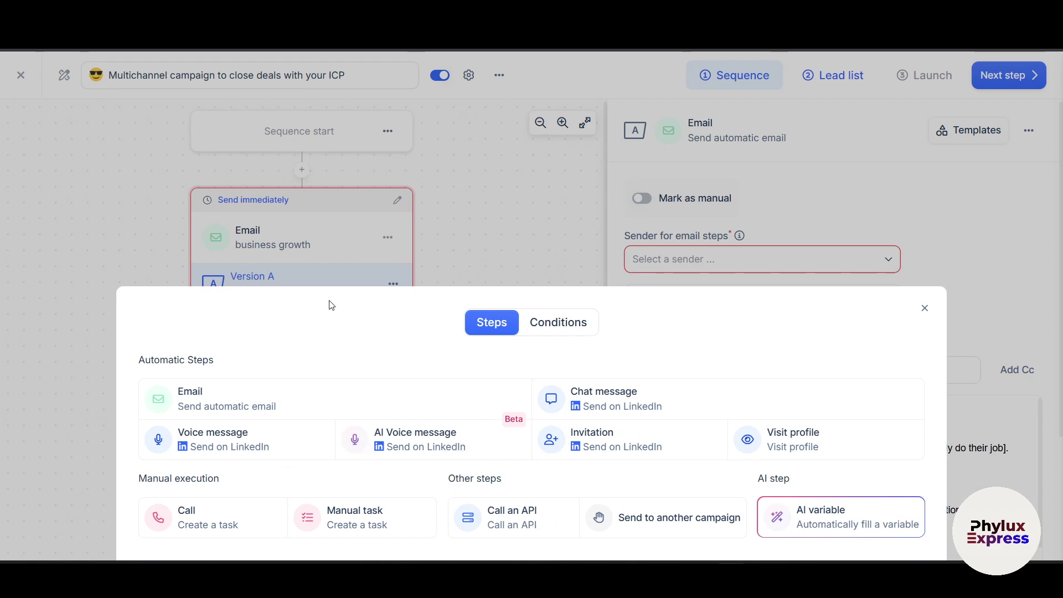
click(231, 408)
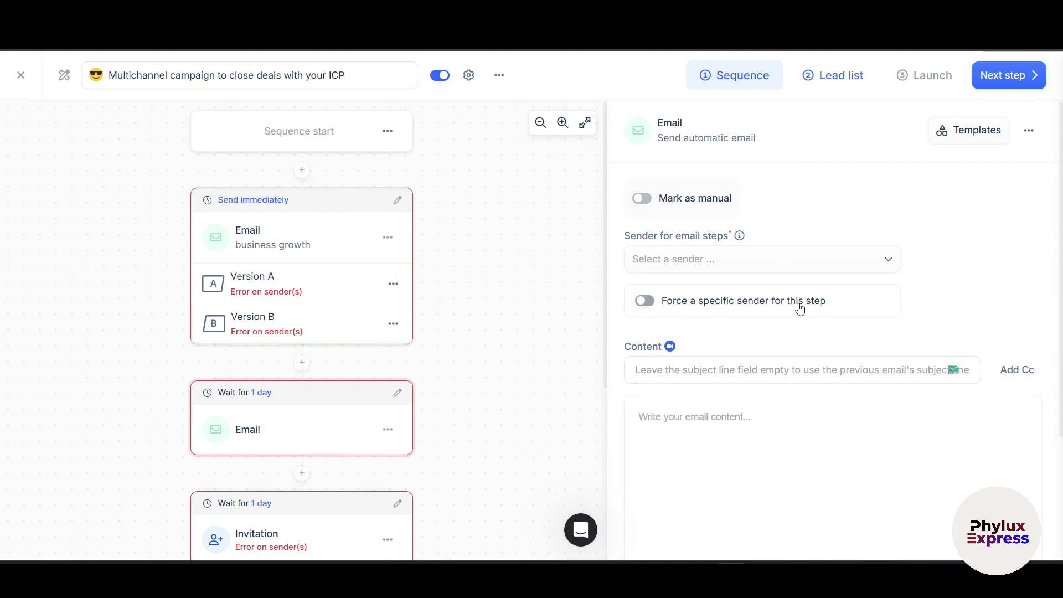
click(814, 364)
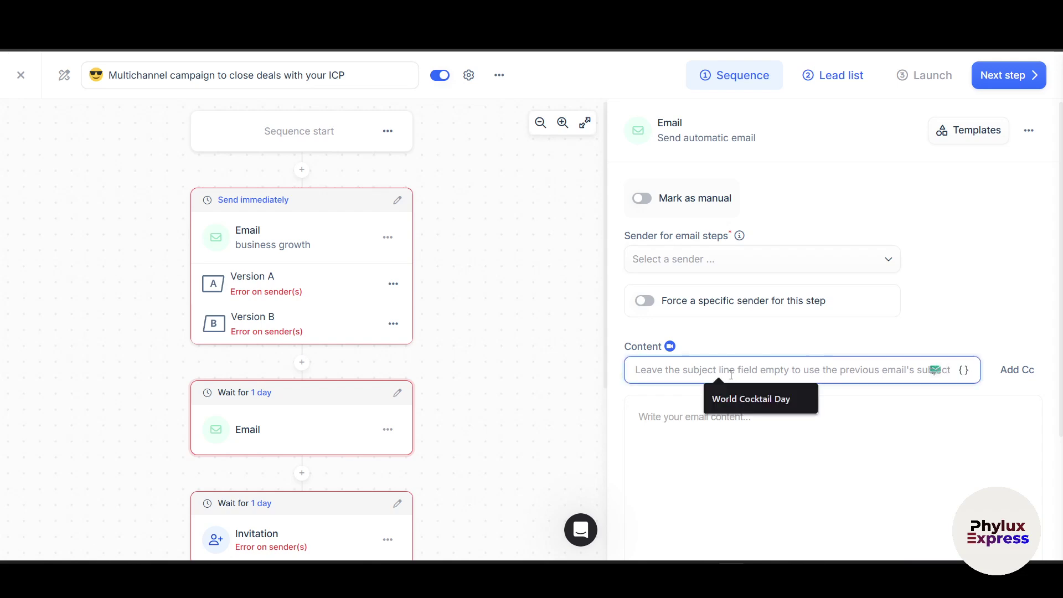
click(745, 498)
scroll(760, 453, down, 2)
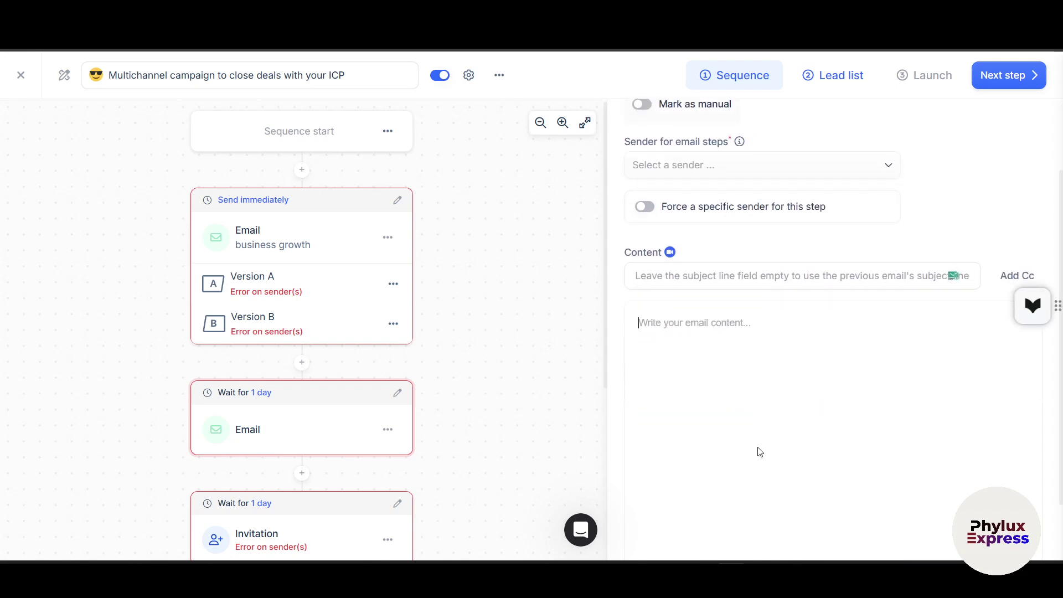
scroll(760, 453, up, 2)
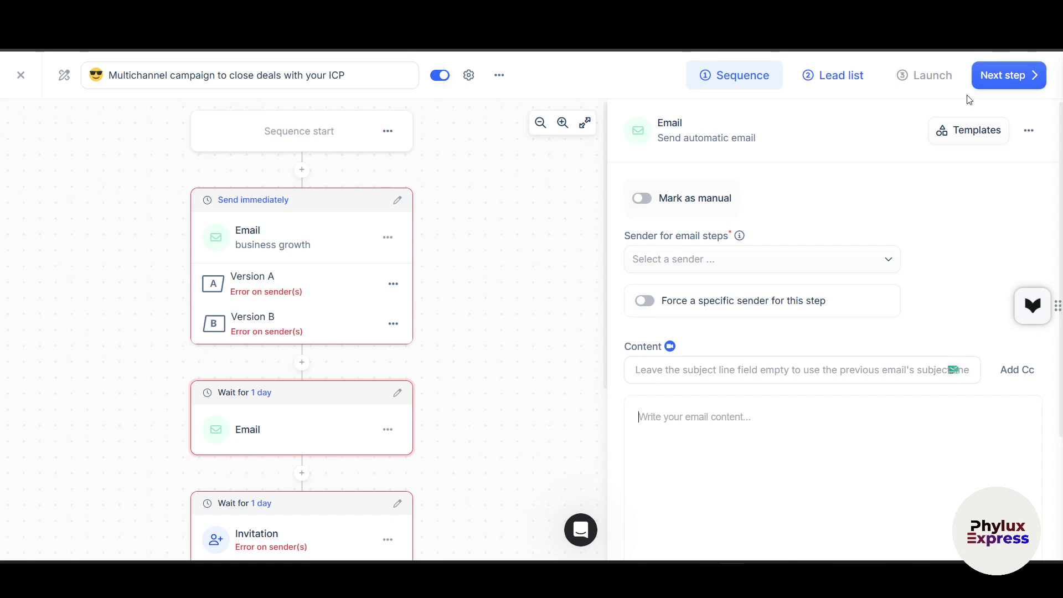
Browse the My templates, Favorites and Public templates categories for the email step and view the template creation prompt without creating one.
click(952, 128)
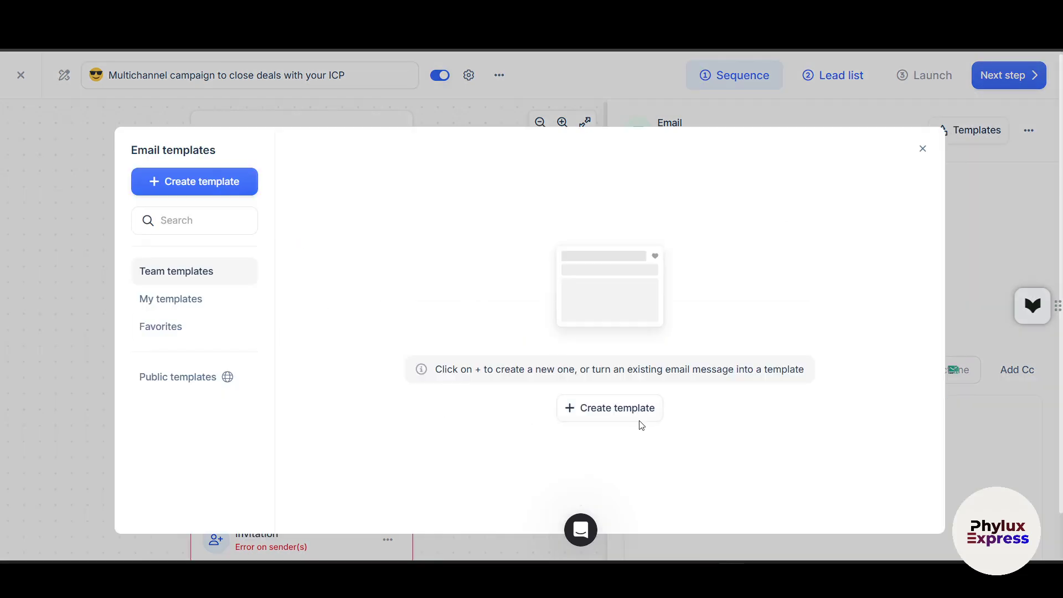
click(163, 309)
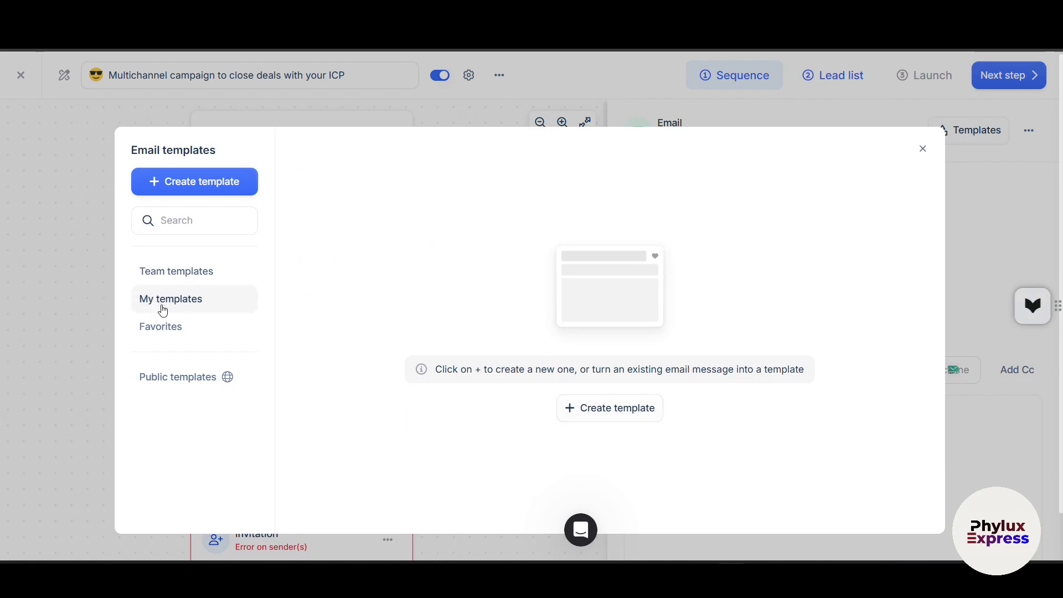
click(184, 390)
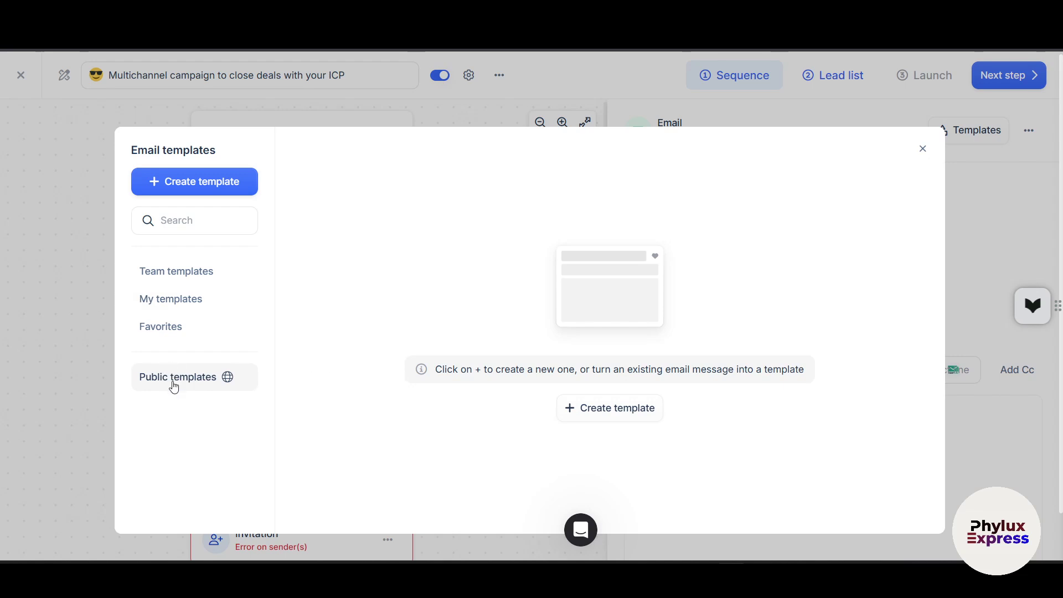
click(624, 410)
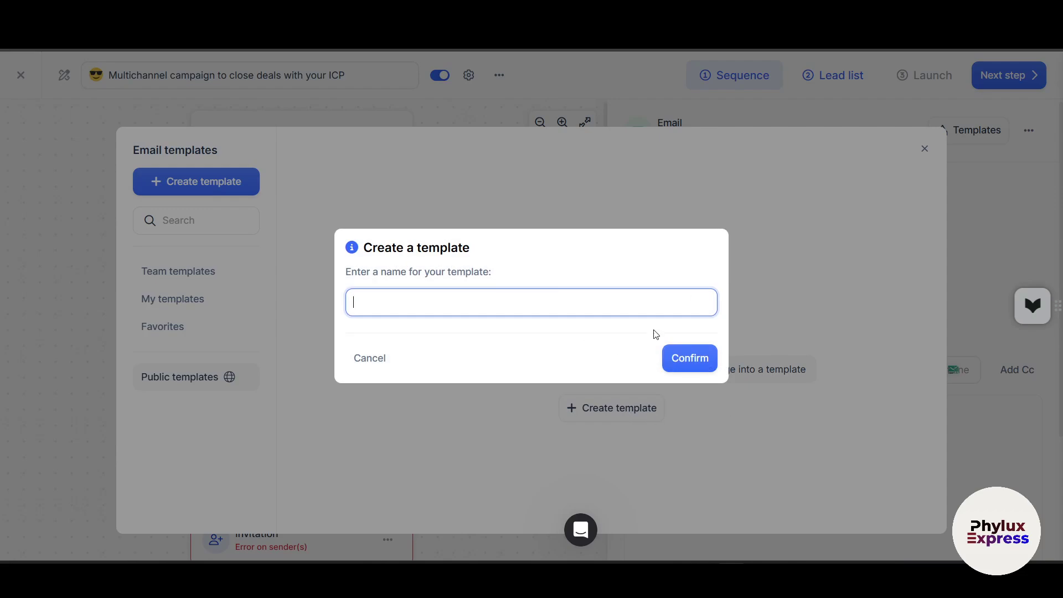
click(352, 357)
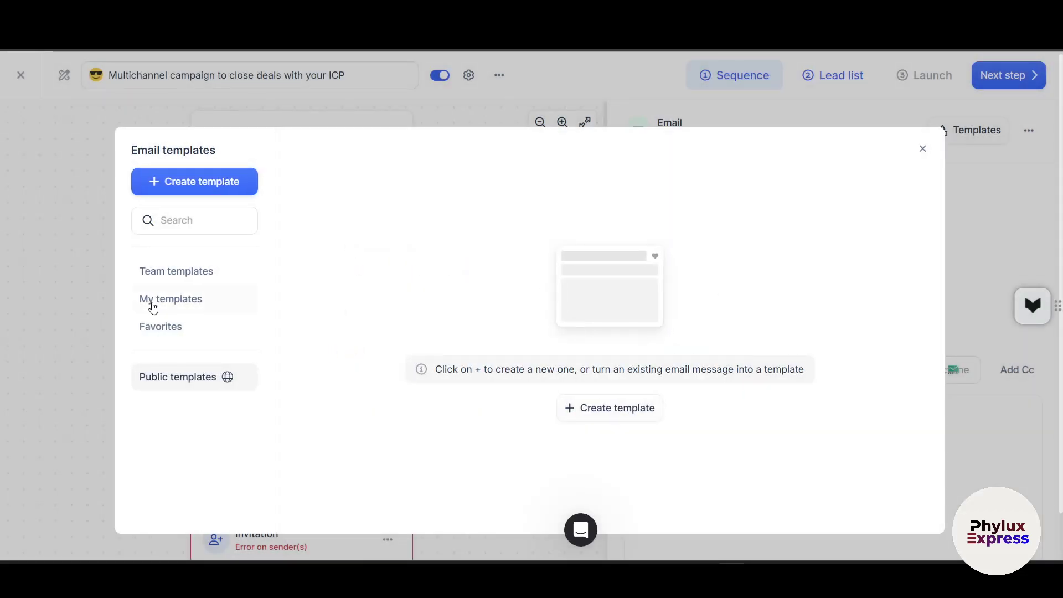
click(162, 334)
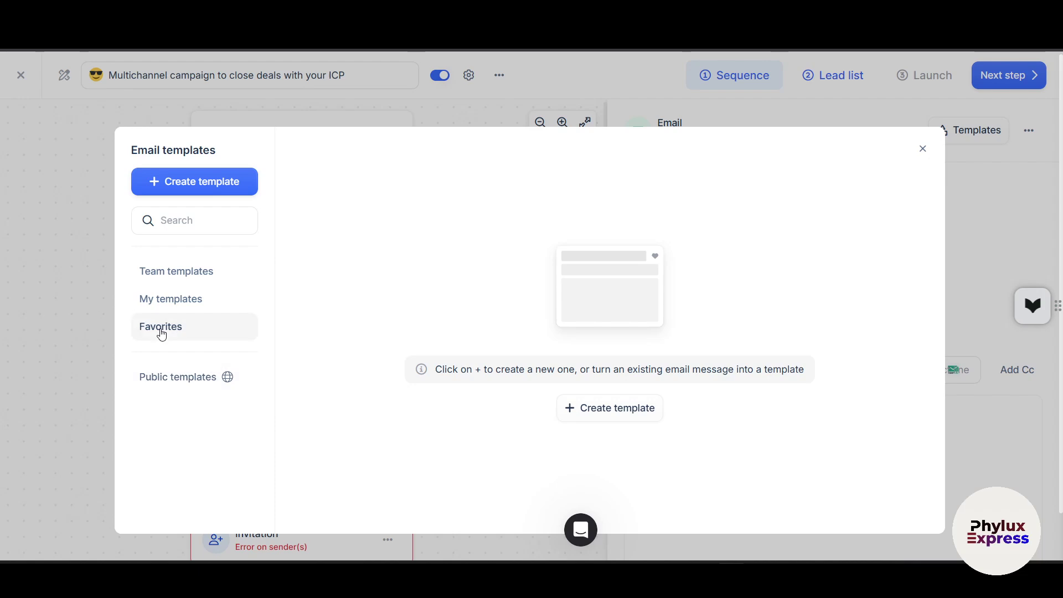
click(186, 372)
click(44, 290)
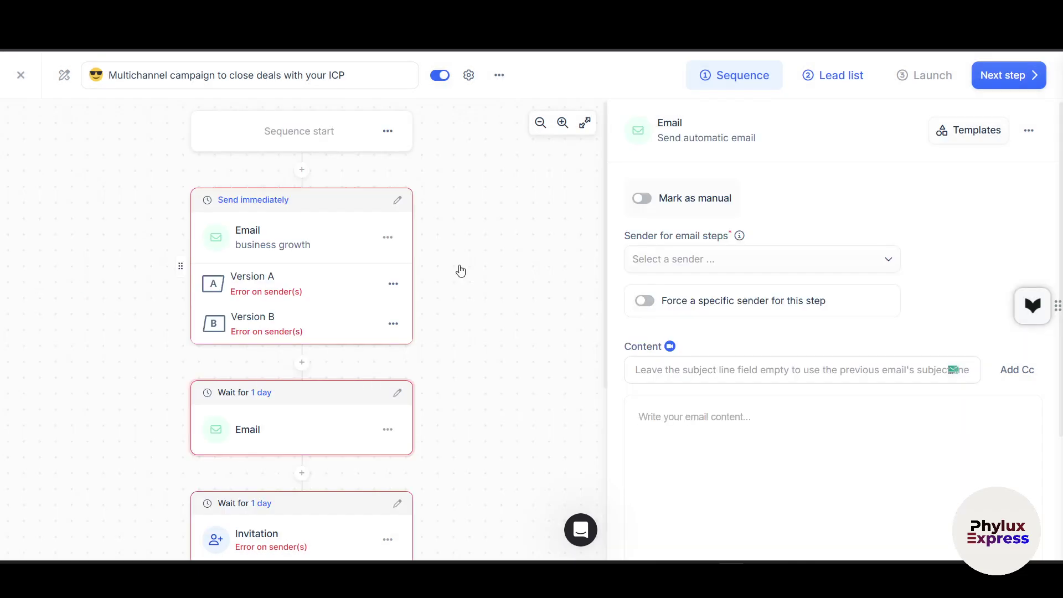
Delete the empty Email step before the LinkedIn invitation.
click(389, 429)
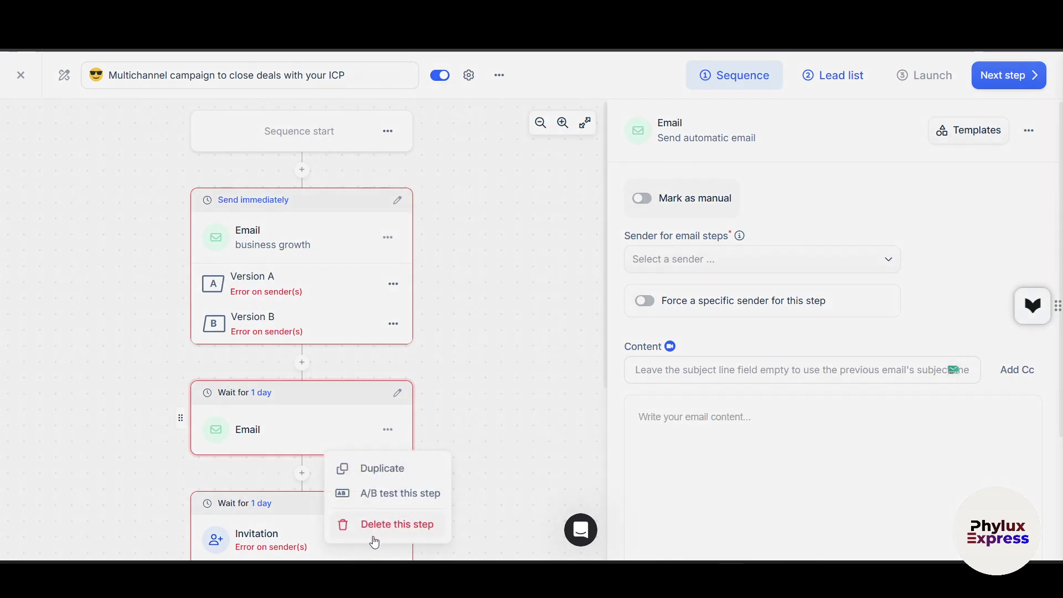
click(387, 525)
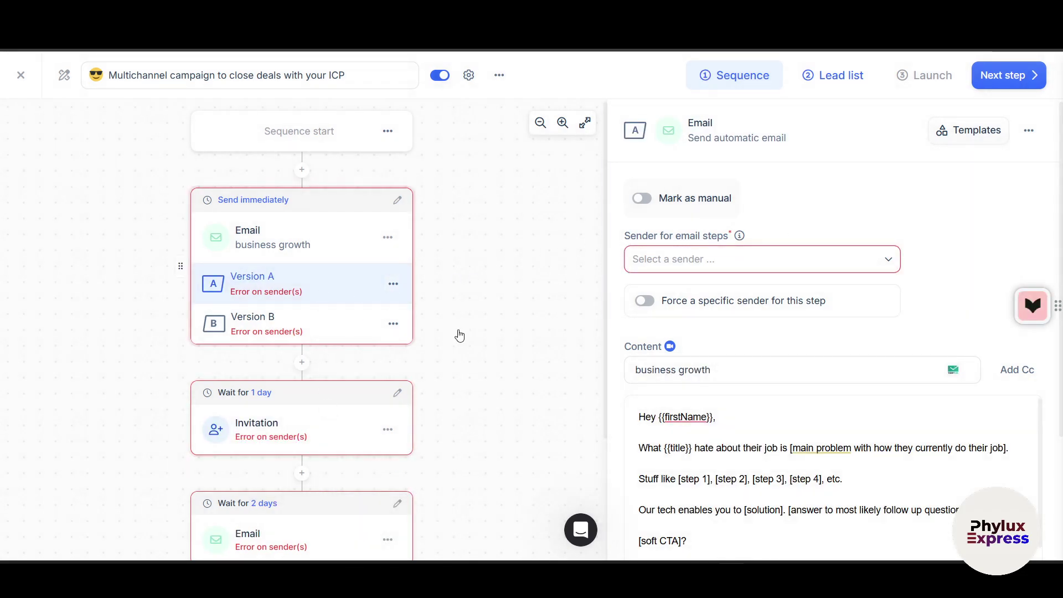
Select the connected Gmail account as the sender for the email steps and check the rest of the sequence.
click(821, 267)
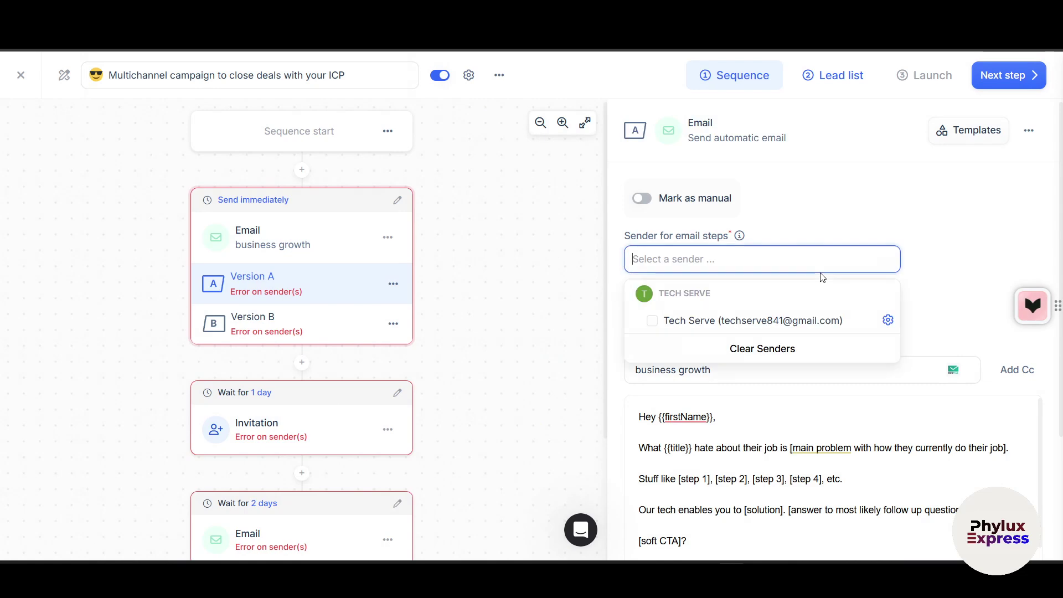
click(670, 320)
scroll(465, 408, down, 3)
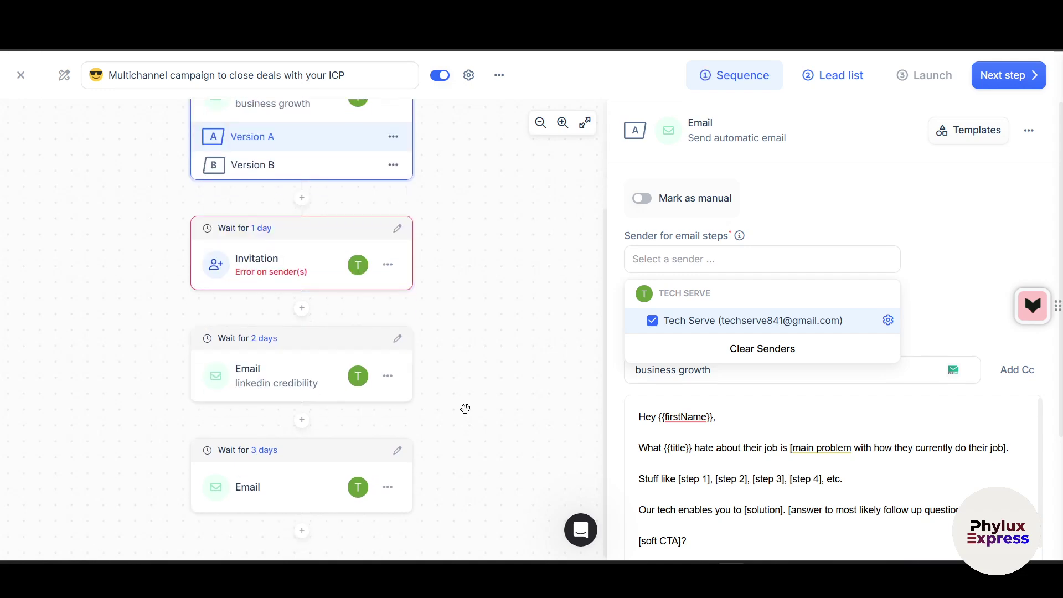
Inspect the LinkedIn Invitation step's sender options and its attached message field.
click(295, 280)
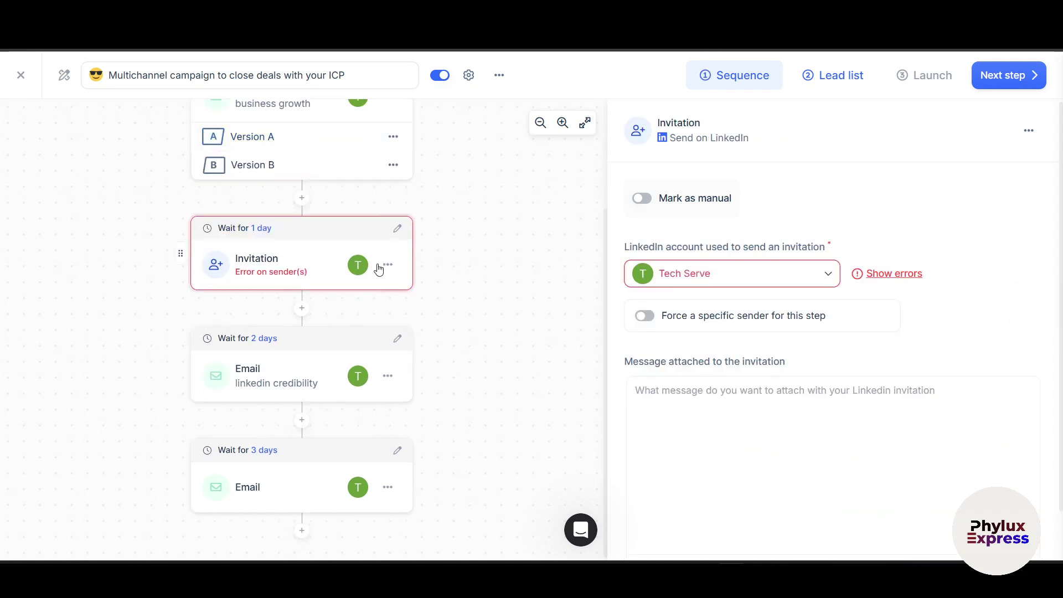
click(800, 271)
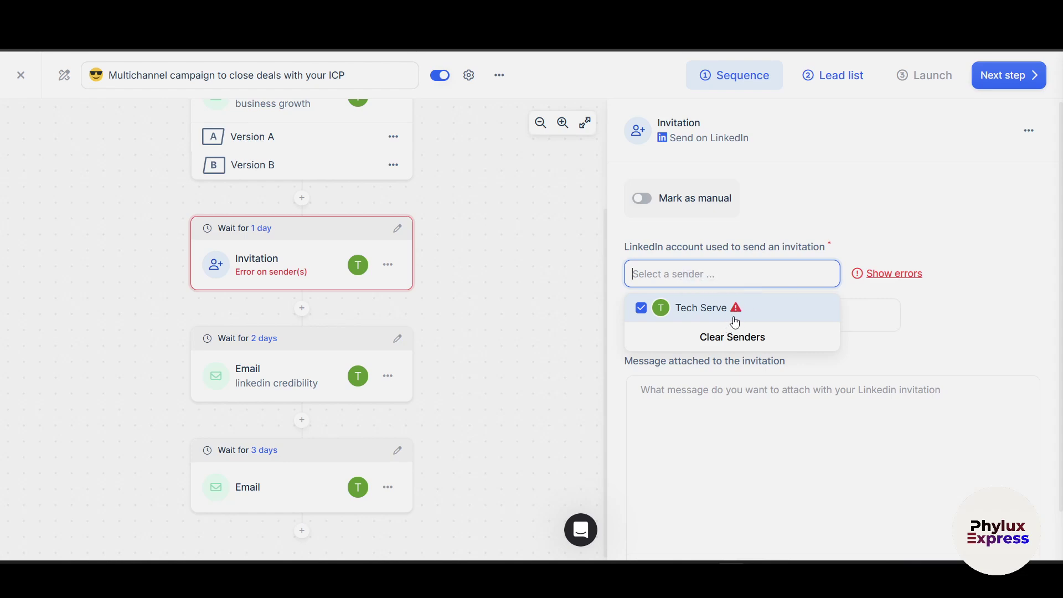
mouse_move(736, 314)
click(755, 472)
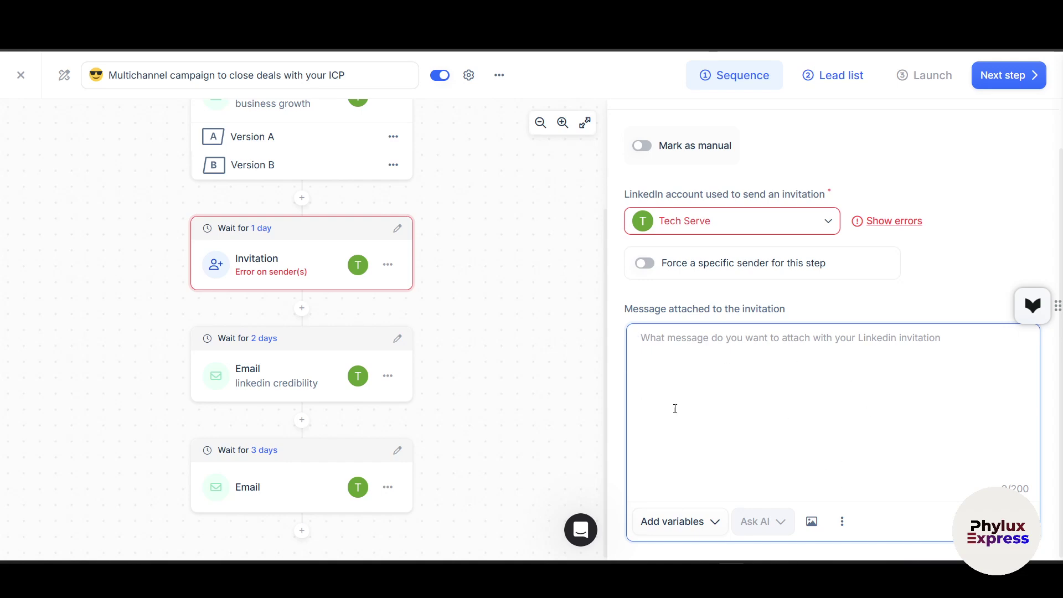
Read through the content of the final automatic Email step, including its firstName variable, and proceed to the lead list.
click(273, 498)
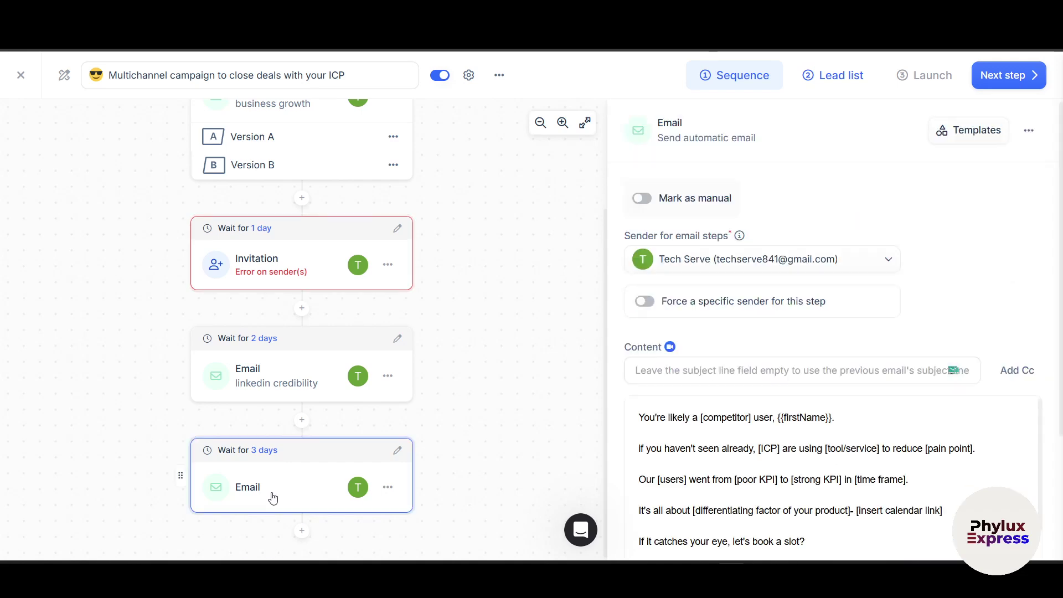
scroll(707, 484, down, 3)
scroll(707, 484, up, 3)
drag(639, 421, 848, 417)
click(849, 396)
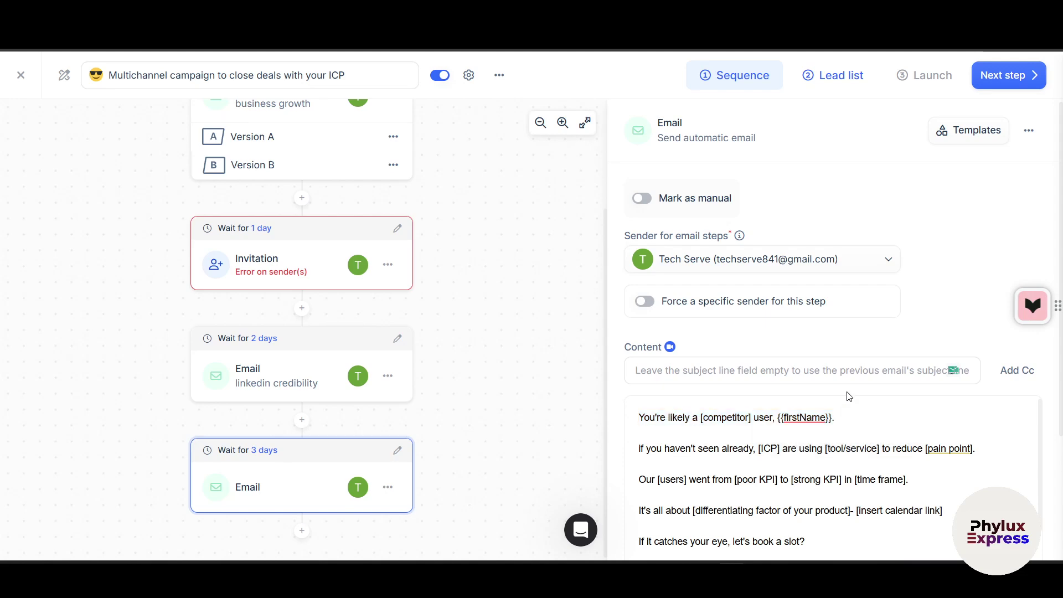
double_click(804, 411)
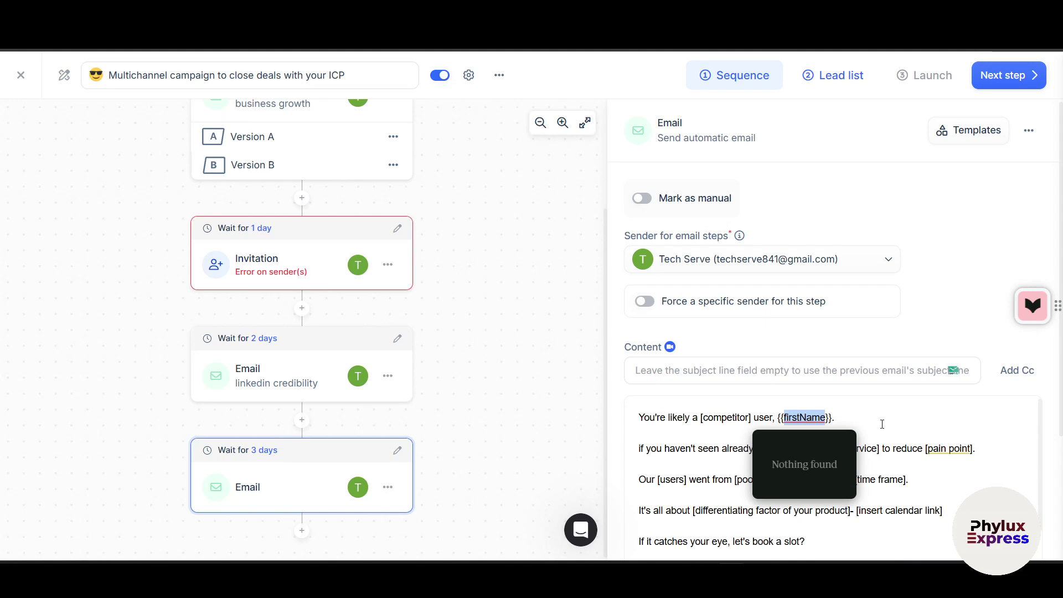
scroll(882, 424, down, 8)
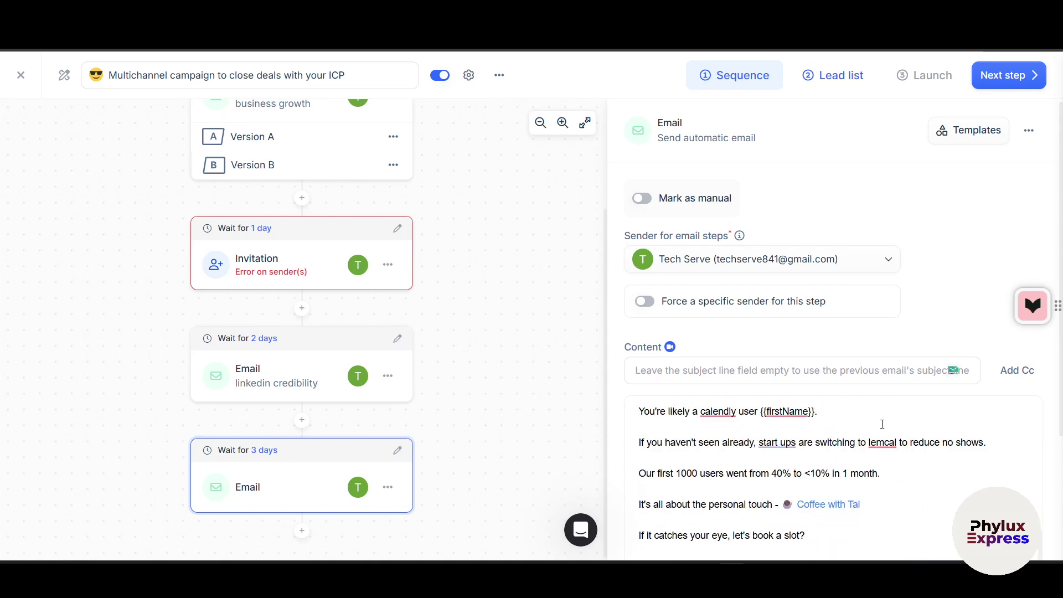
scroll(882, 424, up, 10)
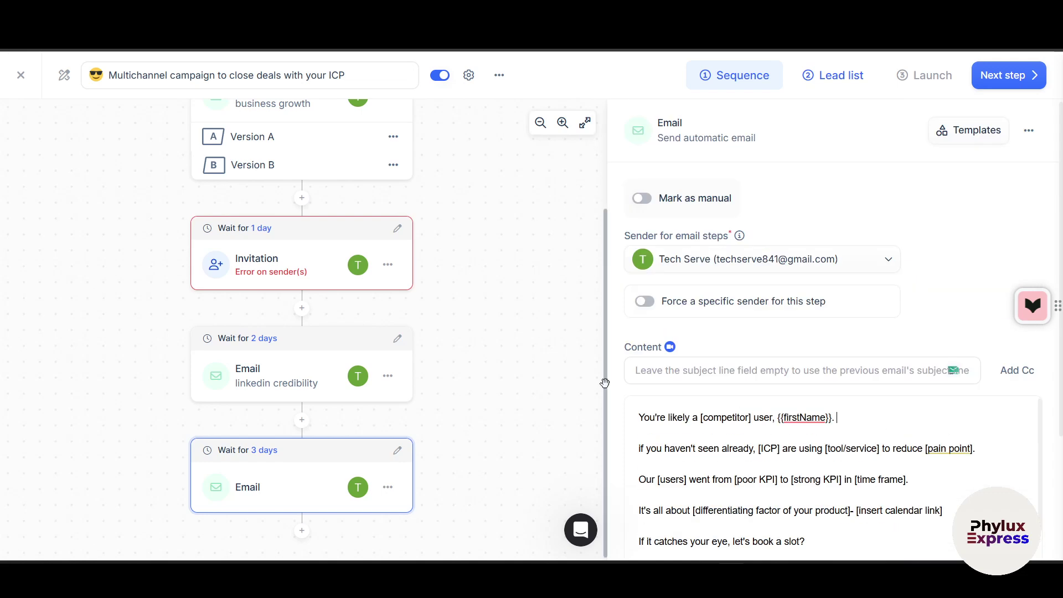
scroll(605, 383, up, 3)
click(1009, 75)
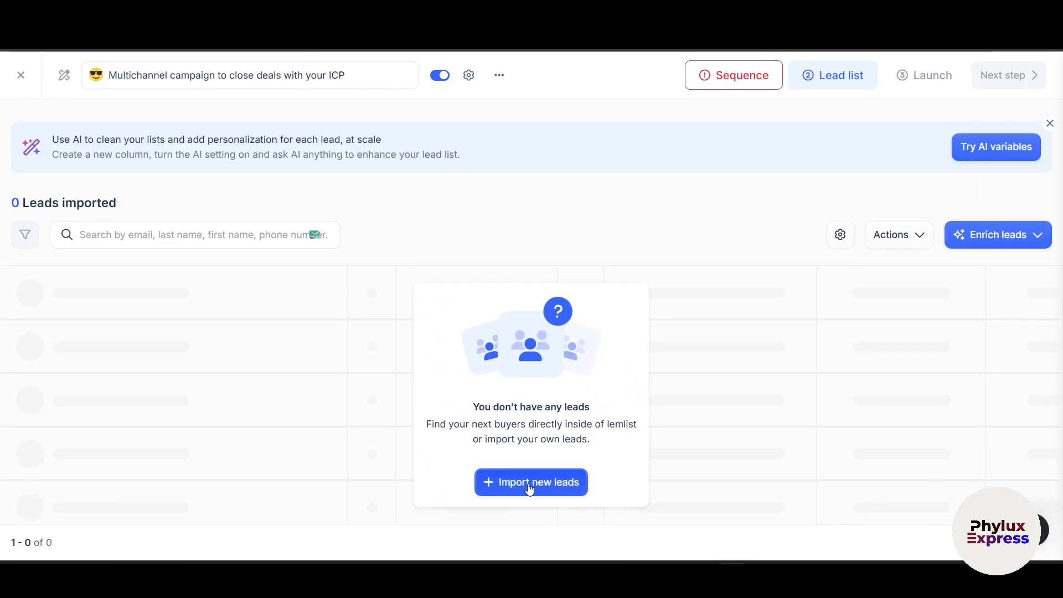
Start importing new leads and select the first five people in the lead database.
click(559, 484)
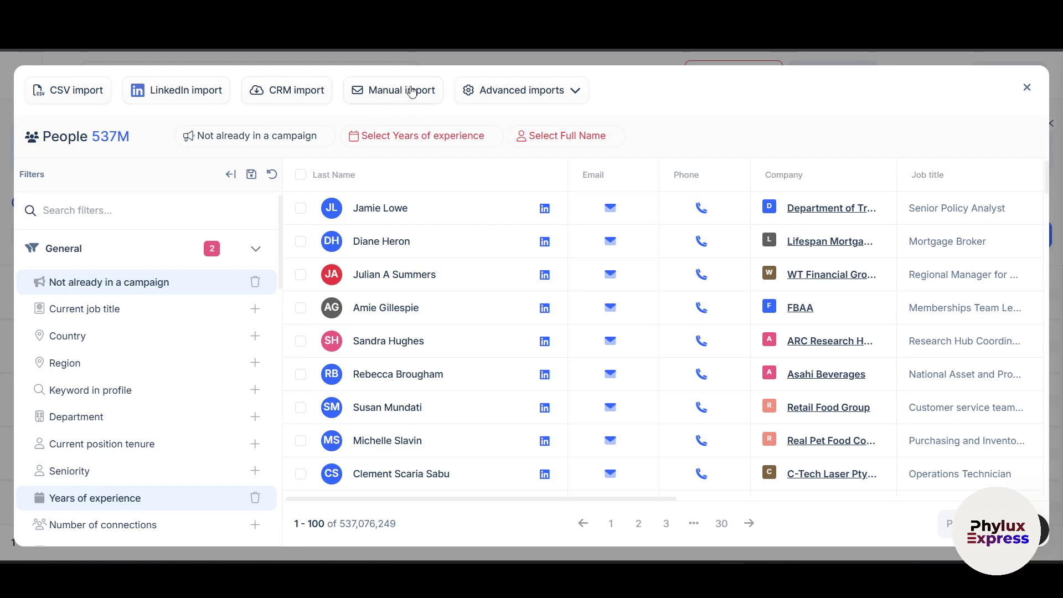
click(300, 208)
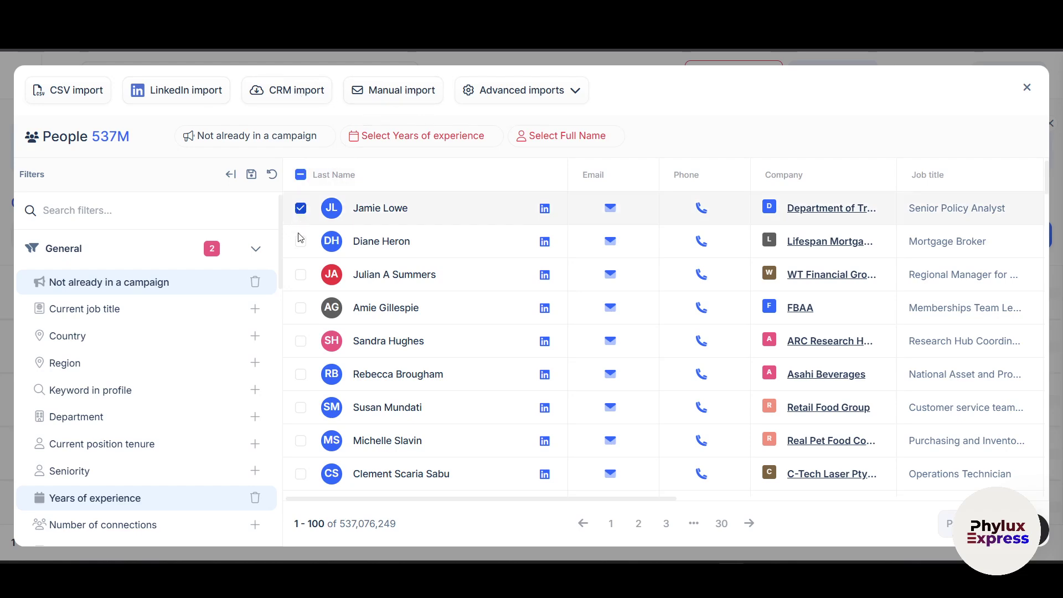
click(300, 242)
click(300, 275)
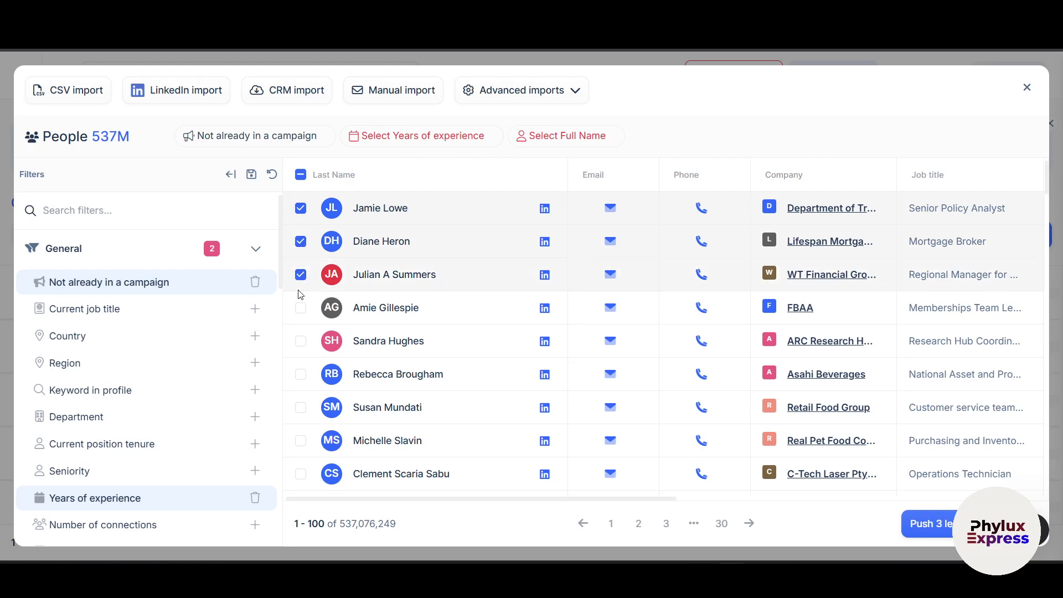
click(300, 309)
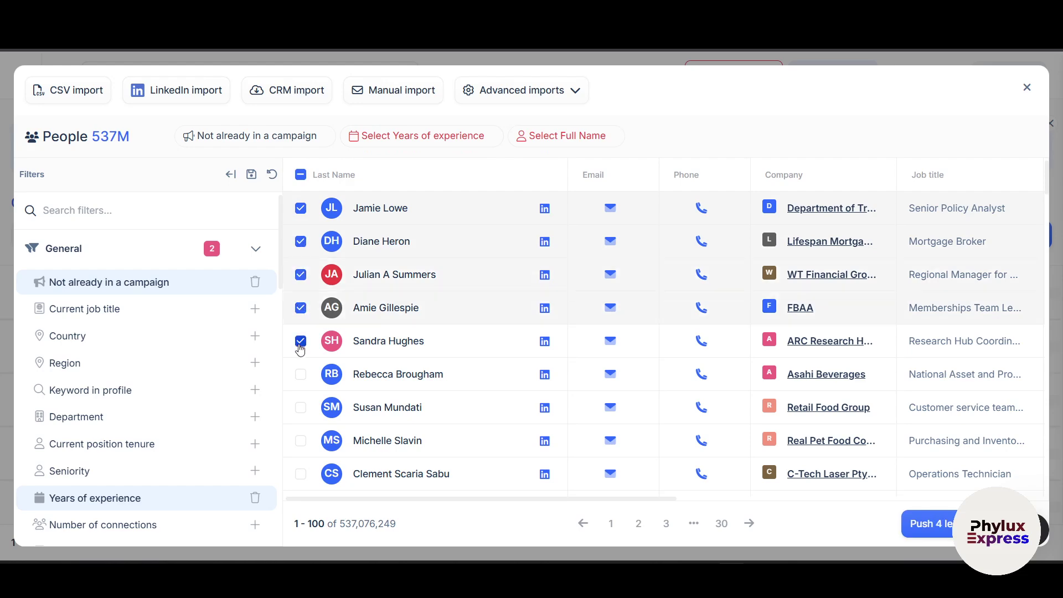
Try to push the five selected leads to the multichannel campaign with Find verified emails enabled.
click(943, 525)
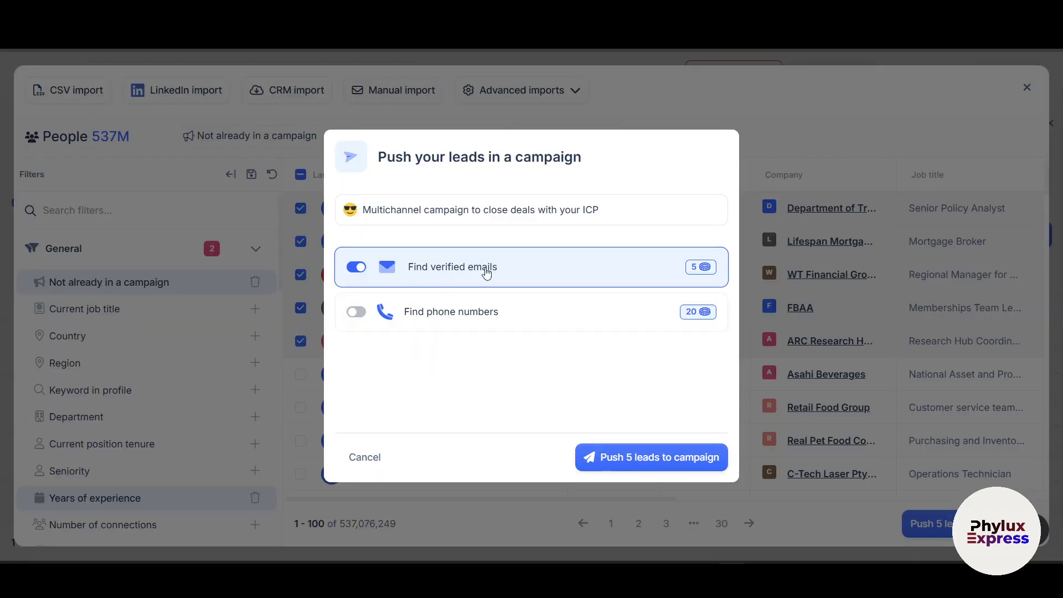
click(637, 465)
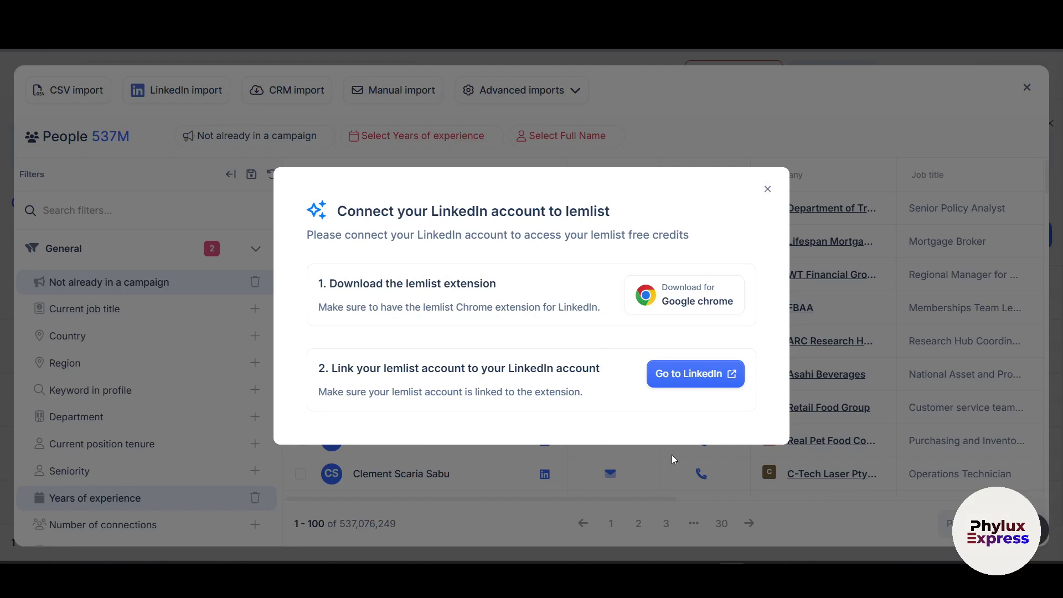
click(768, 190)
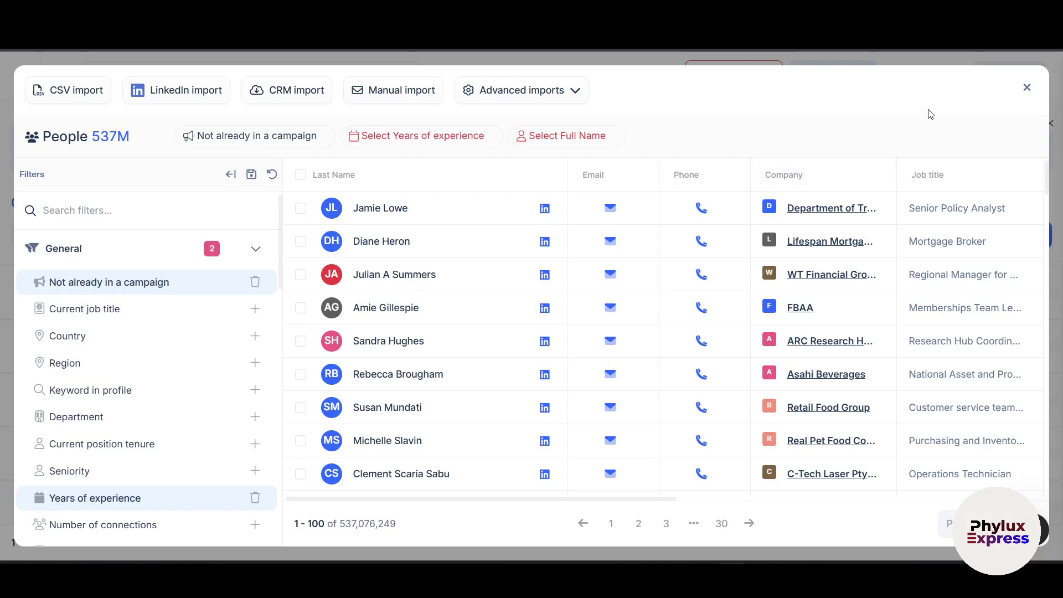
click(1026, 88)
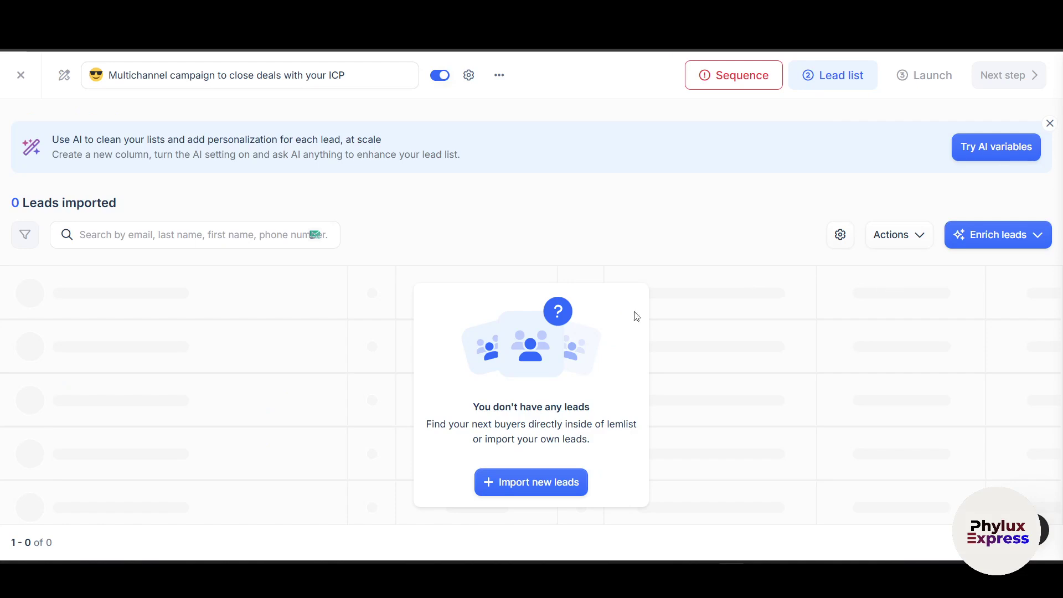
Import one lead manually using the temporary email address from TempMail, with all enrichment options left off.
click(535, 480)
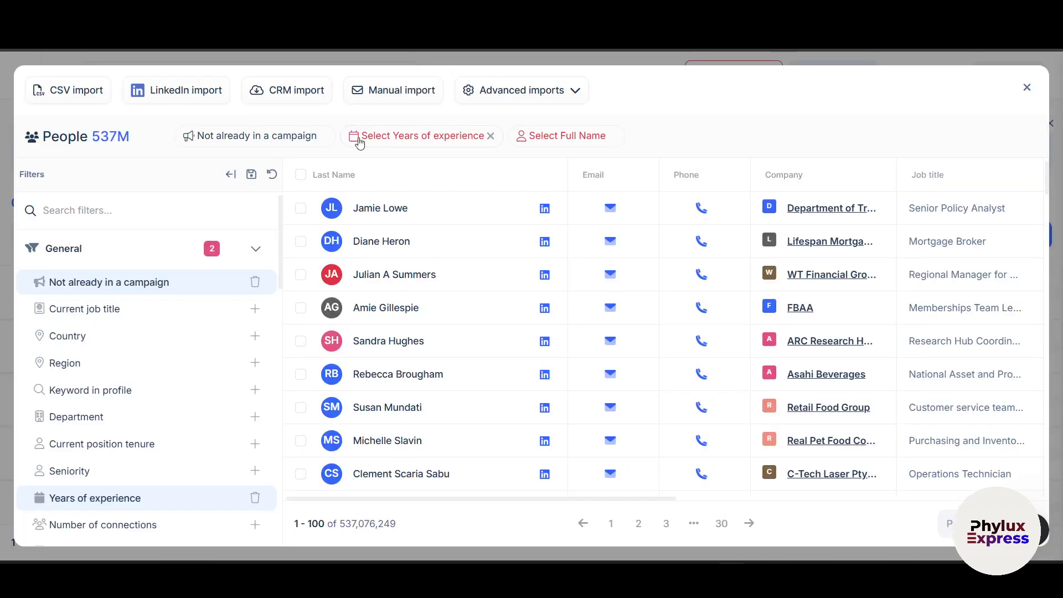
click(421, 92)
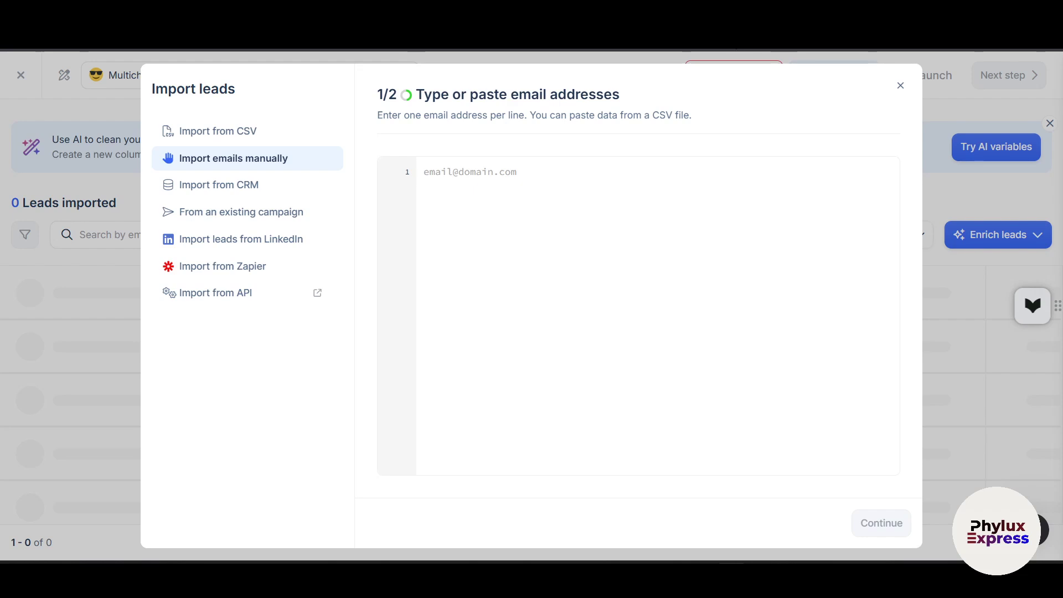
click(736, 49)
click(687, 203)
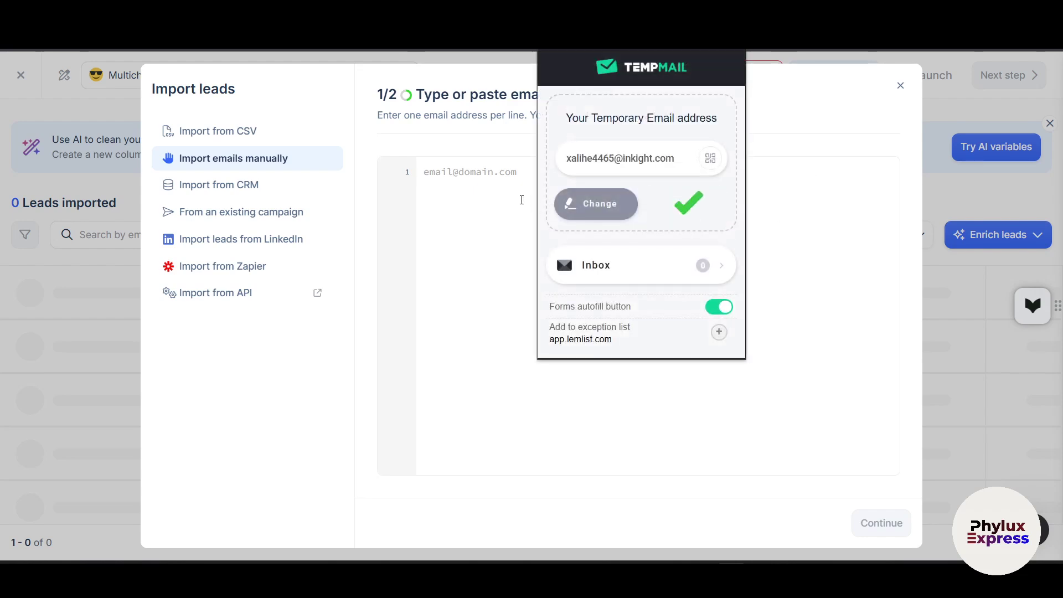
click(522, 200)
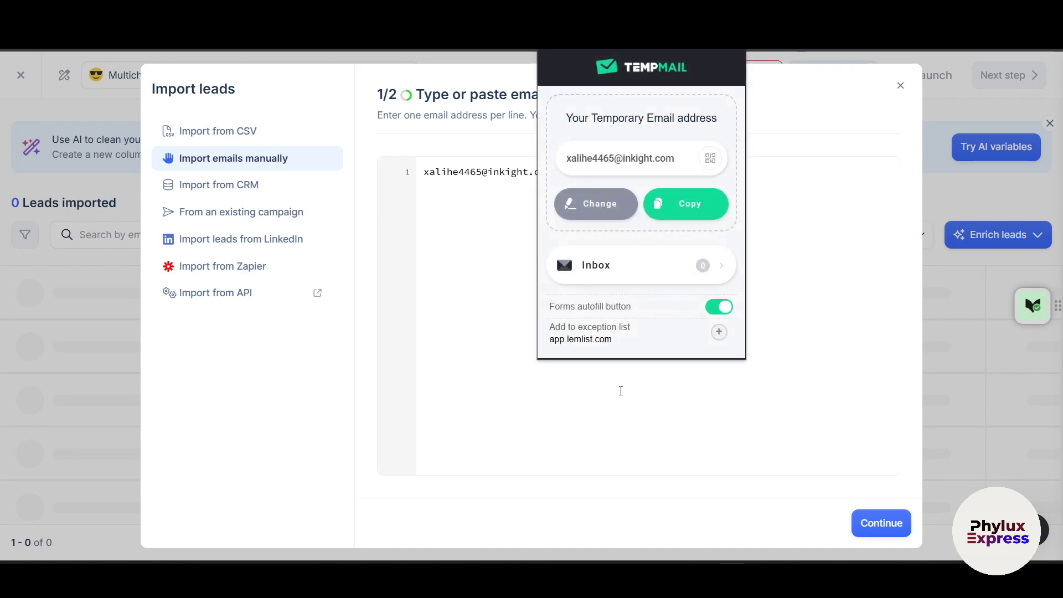
click(606, 413)
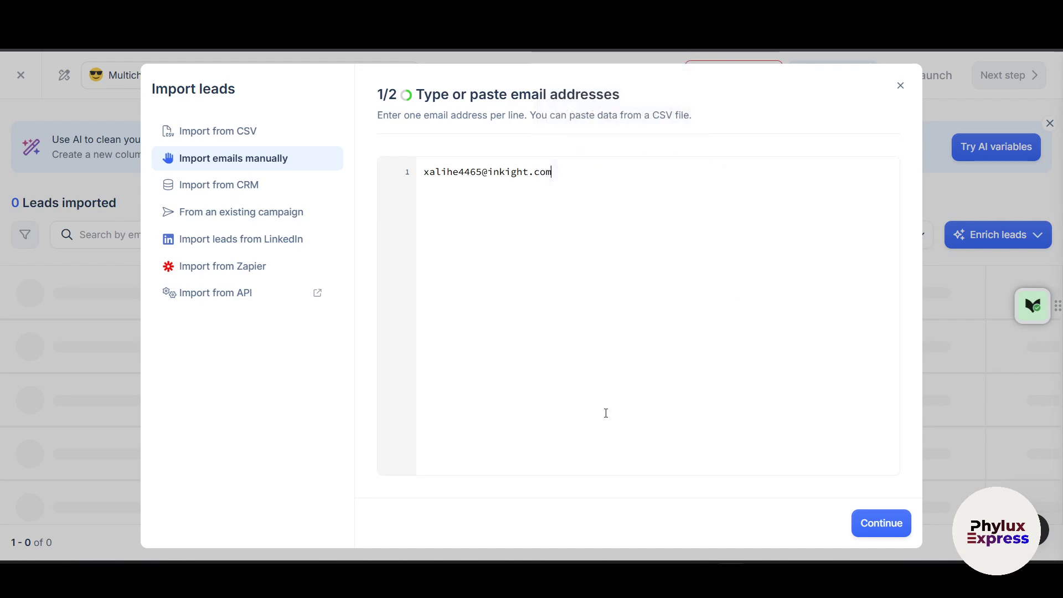
click(874, 532)
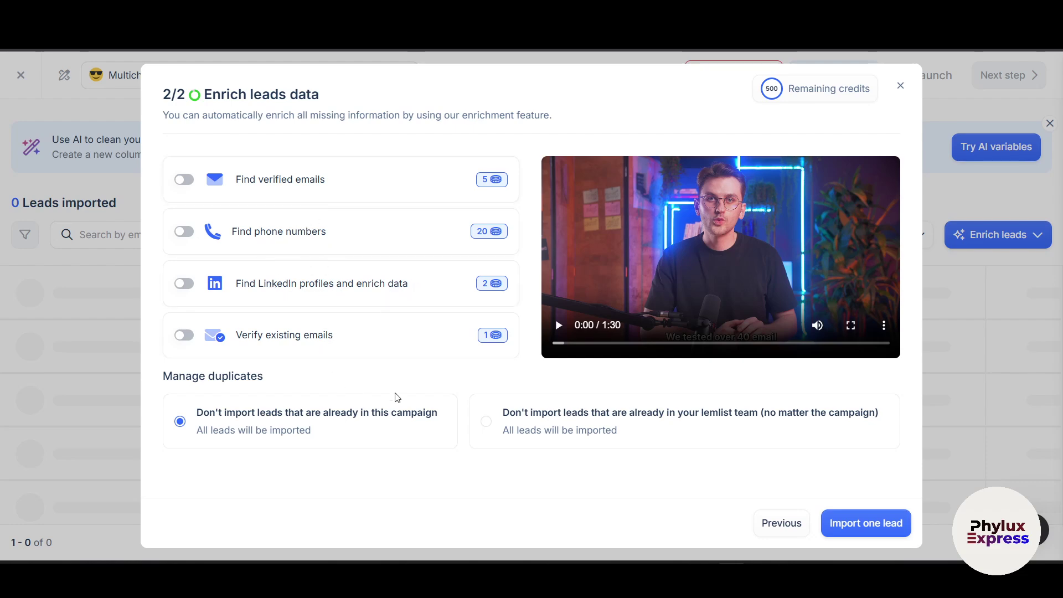
click(851, 523)
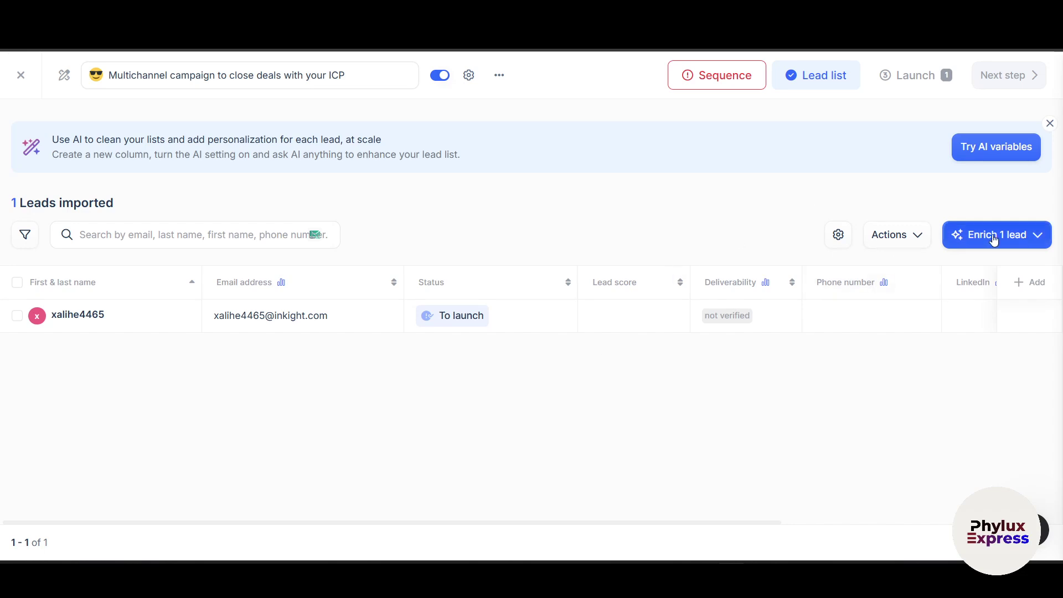
Return to the sequence to recheck the first email step's sender and proceed to the launch review.
click(977, 246)
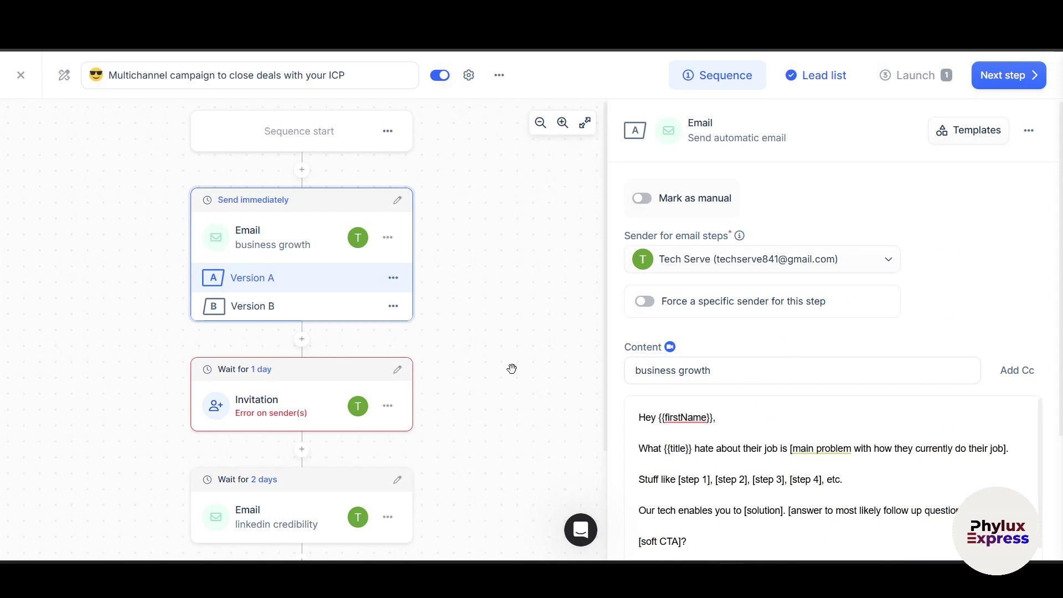
click(782, 263)
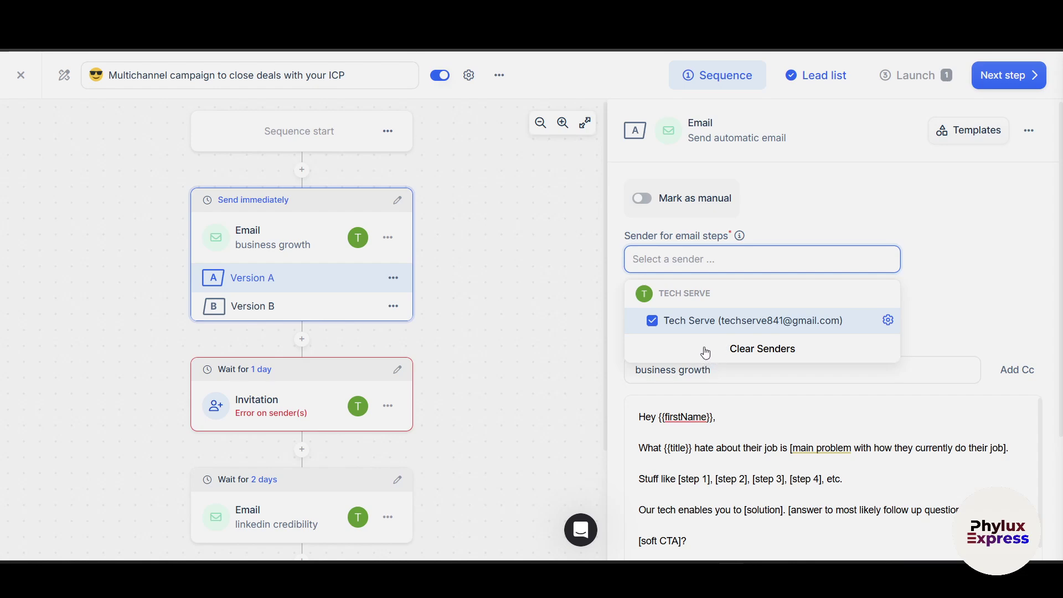
click(707, 353)
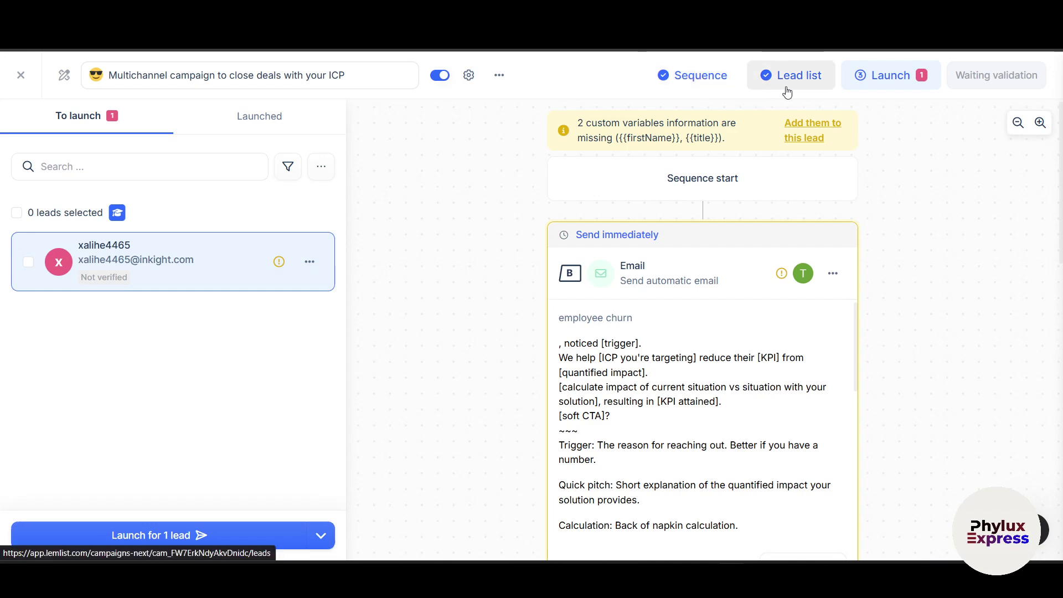
Launch the campaign for the one imported lead, keeping the settings in the launch recap.
scroll(514, 308, down, 3)
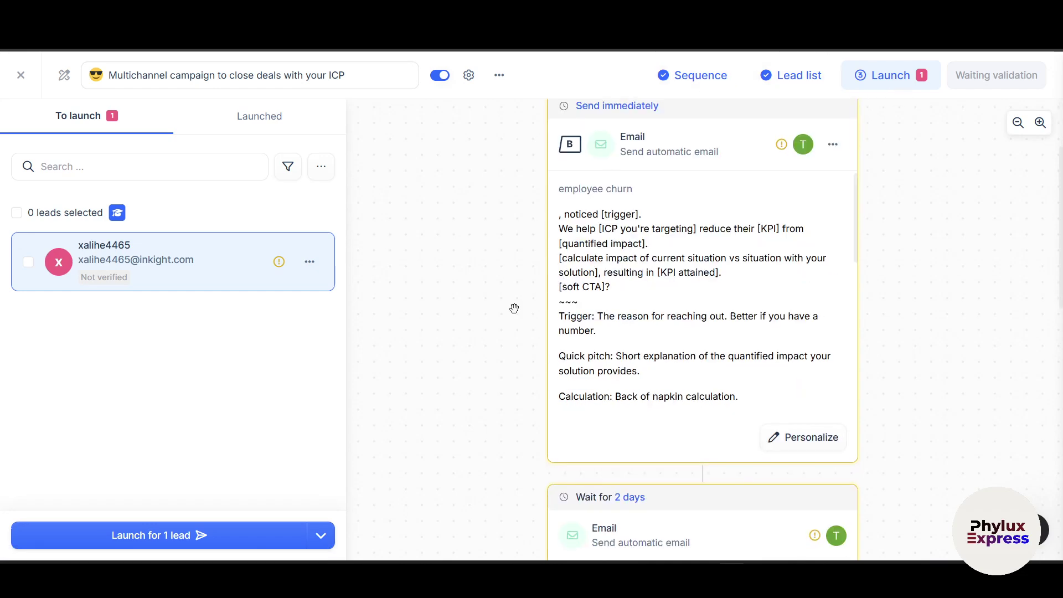
click(164, 533)
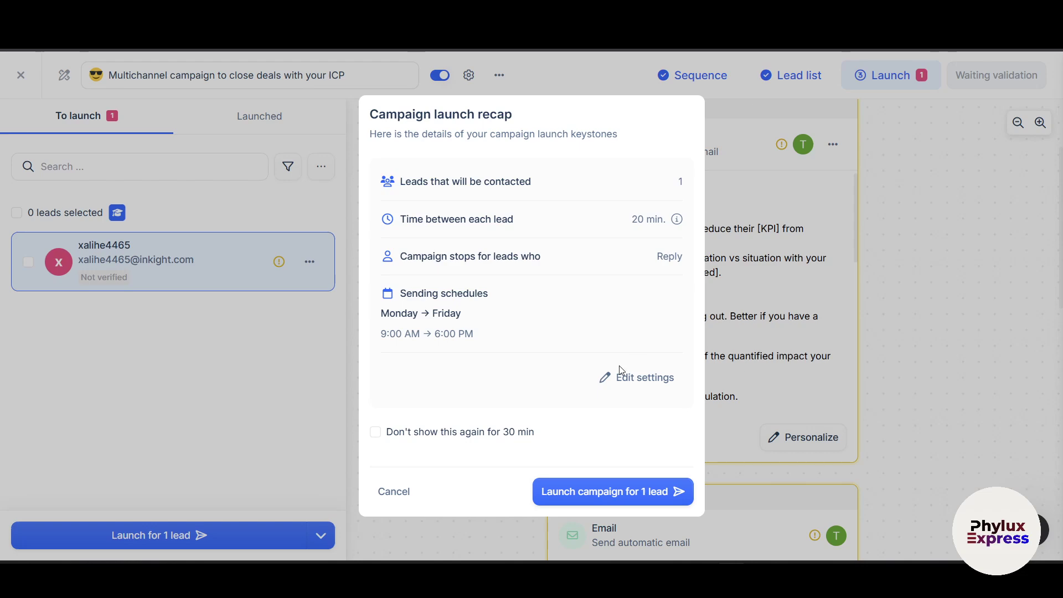
click(626, 493)
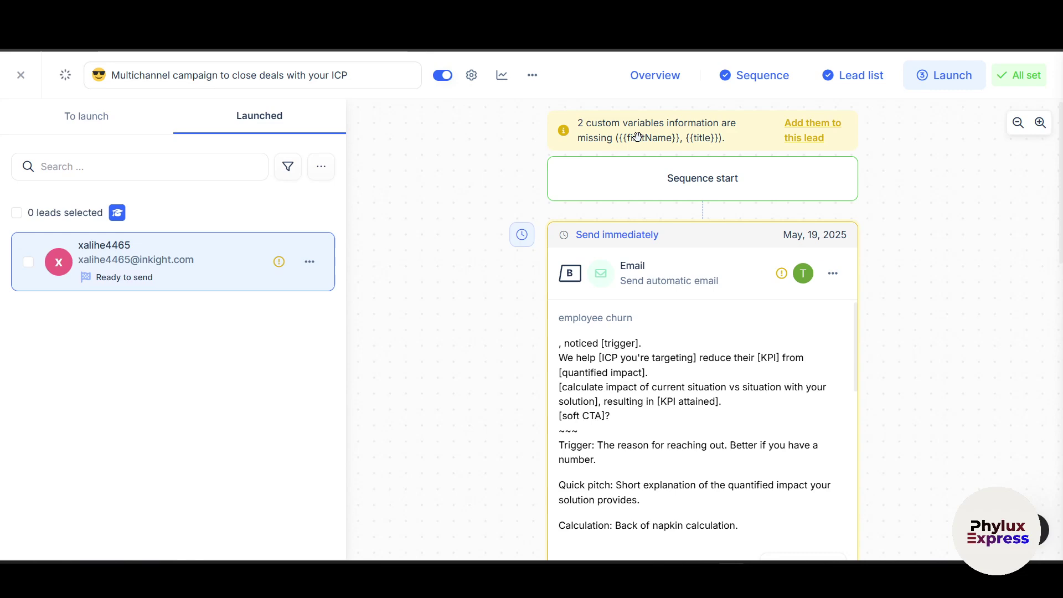
Review the launched lead's missing variable information and read the email previews for versions B and A.
scroll(712, 330, down, 5)
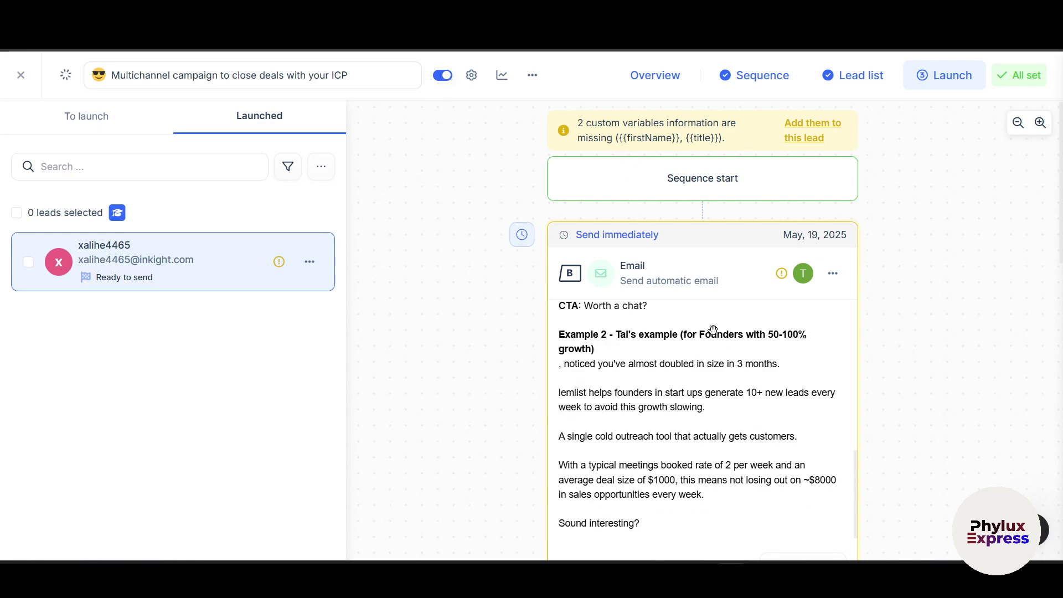
mouse_move(780, 274)
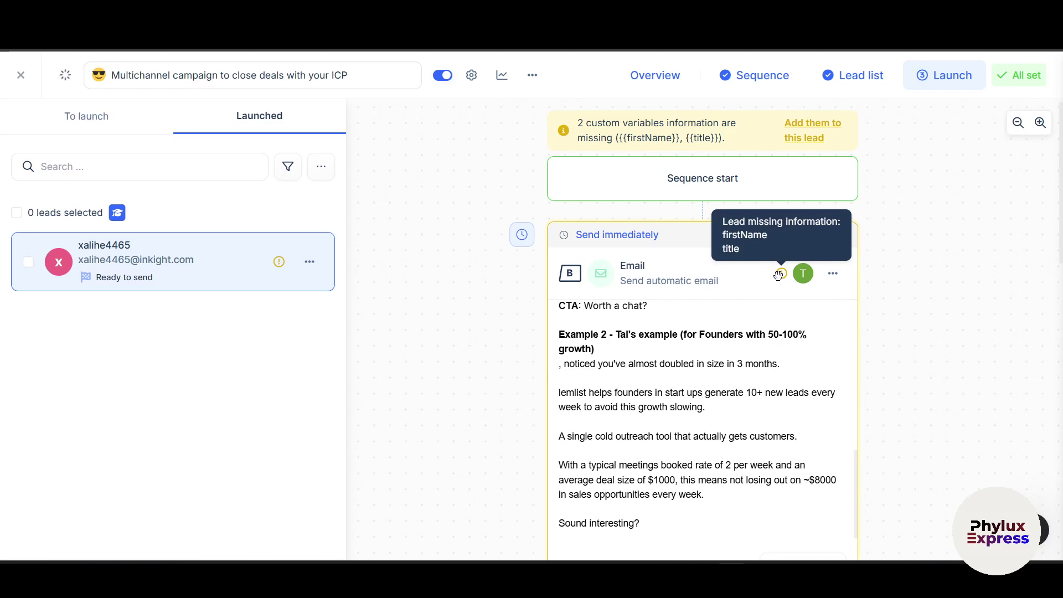
scroll(637, 354, up, 4)
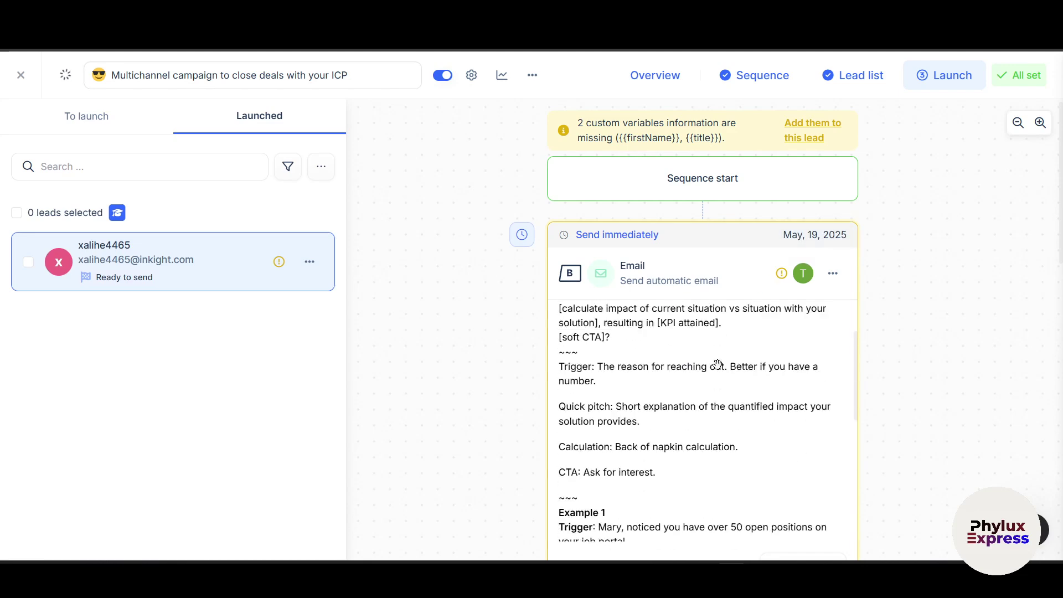
click(26, 260)
scroll(711, 322, down, 1)
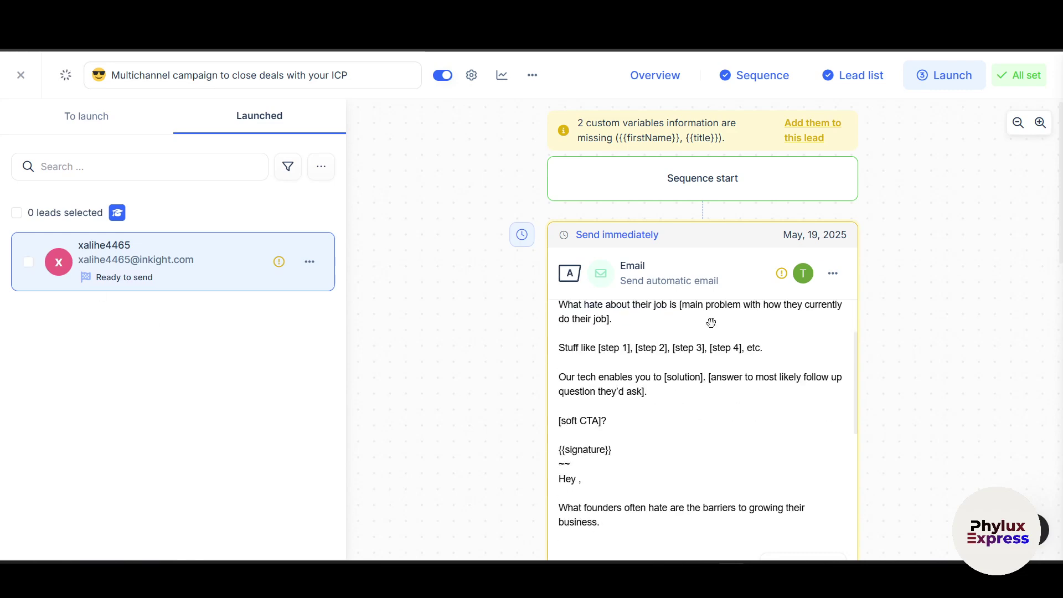
scroll(711, 322, down, 4)
scroll(548, 310, down, 6)
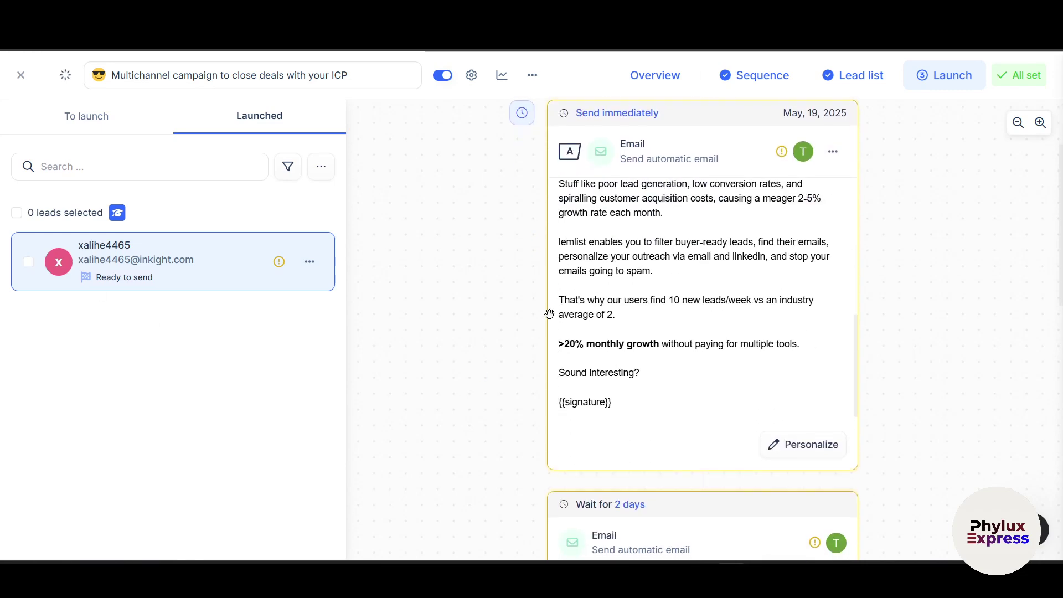
Read the previews of the remaining follow-up emails in the launched lead's sequence.
scroll(545, 393, down, 2)
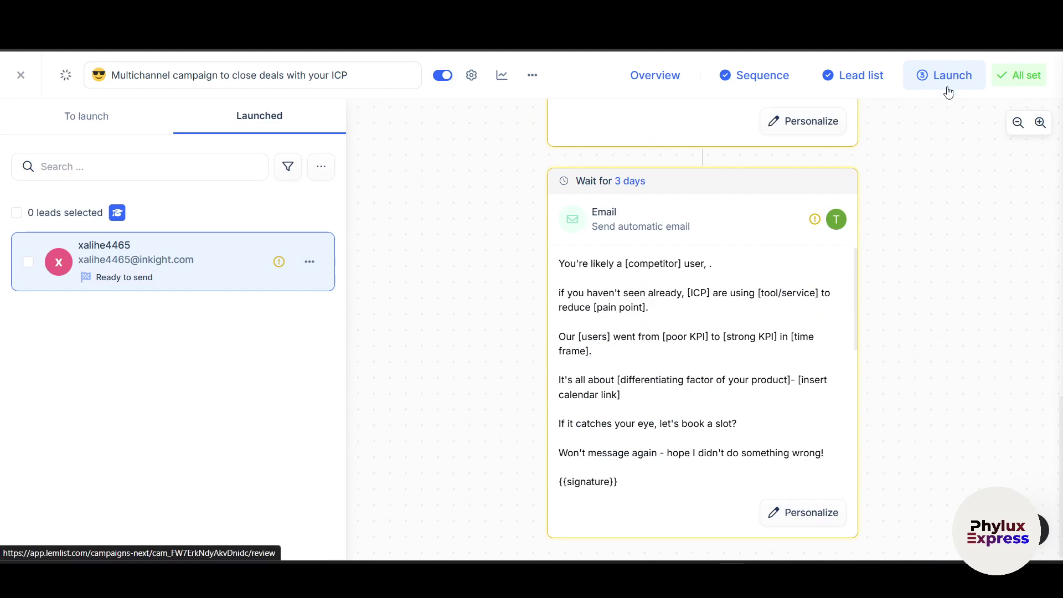
scroll(727, 312, up, 10)
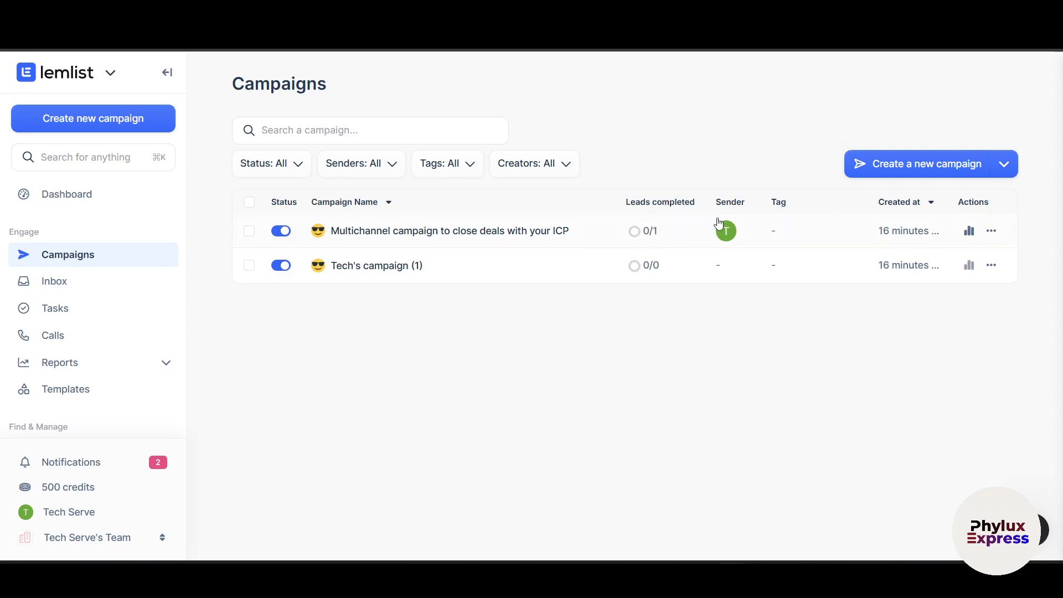
Sort the campaigns list by creation date in ascending order and view the actions available for the first campaign.
mouse_move(733, 235)
click(918, 206)
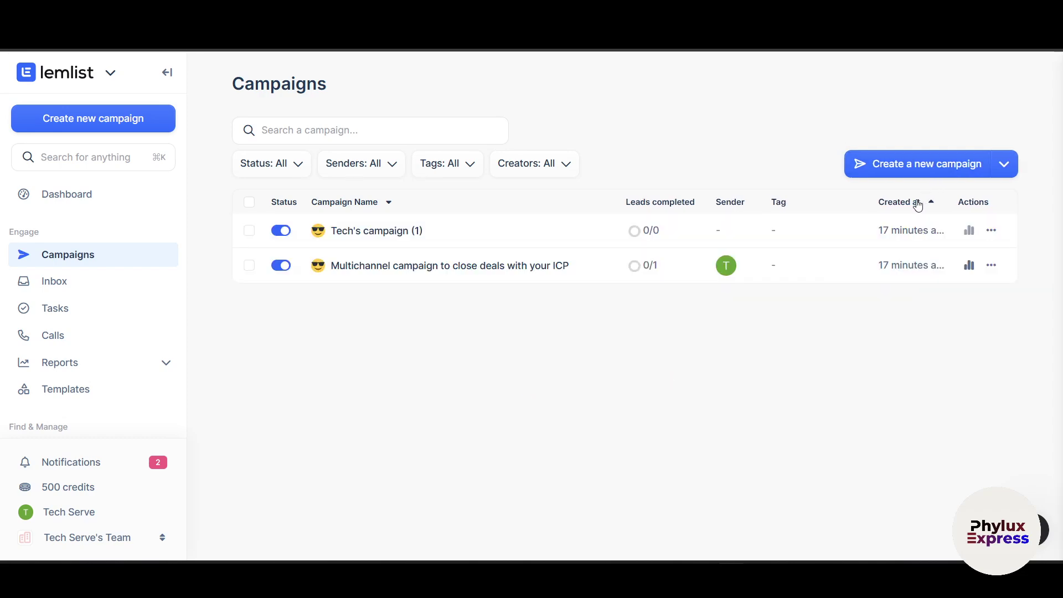
click(991, 230)
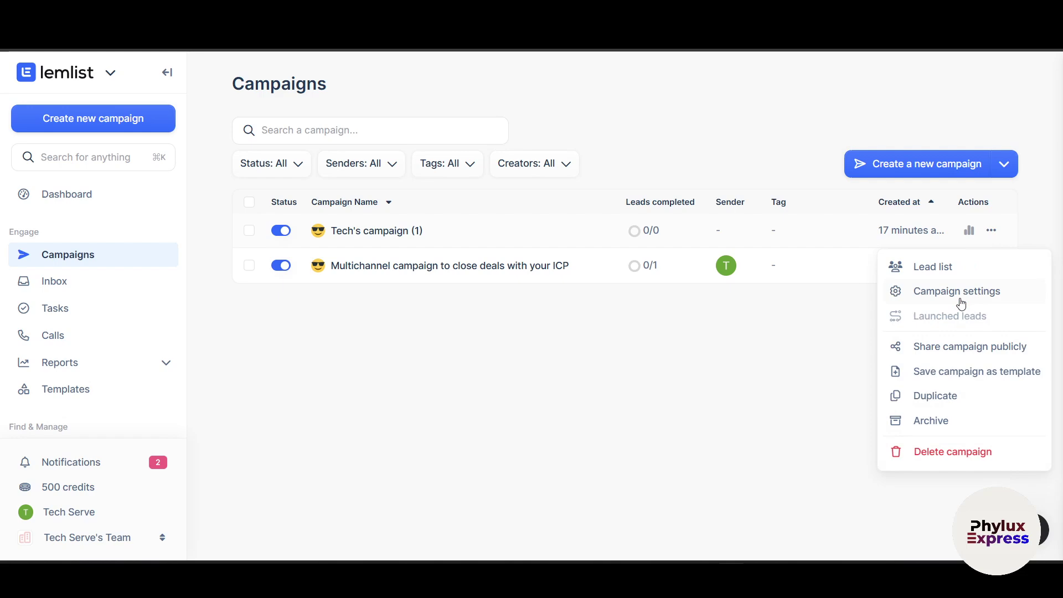
click(377, 329)
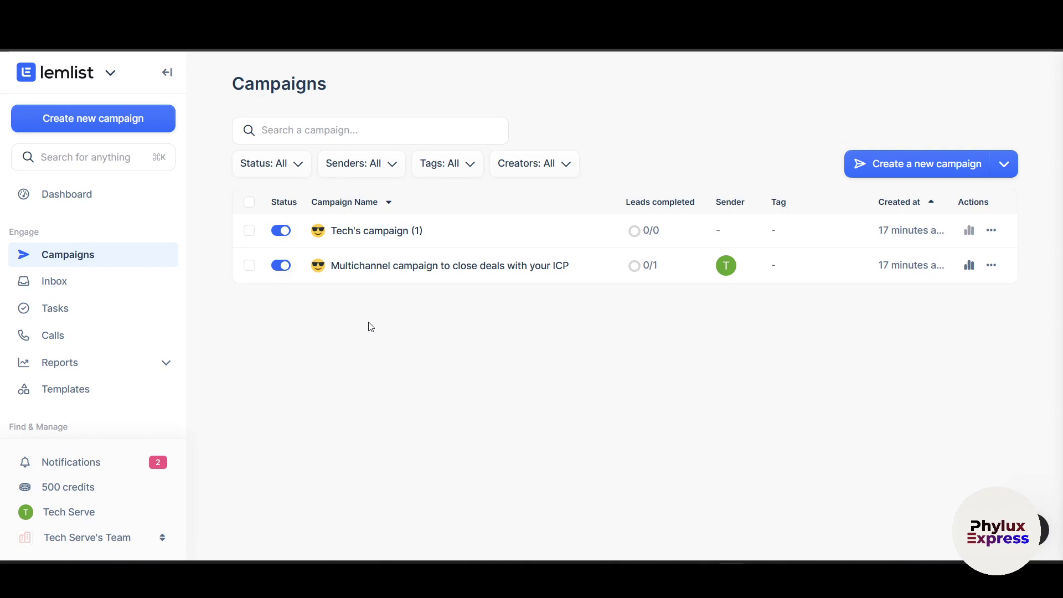
Check the due tasks by call and email type, ending on the view of all tasks.
click(86, 311)
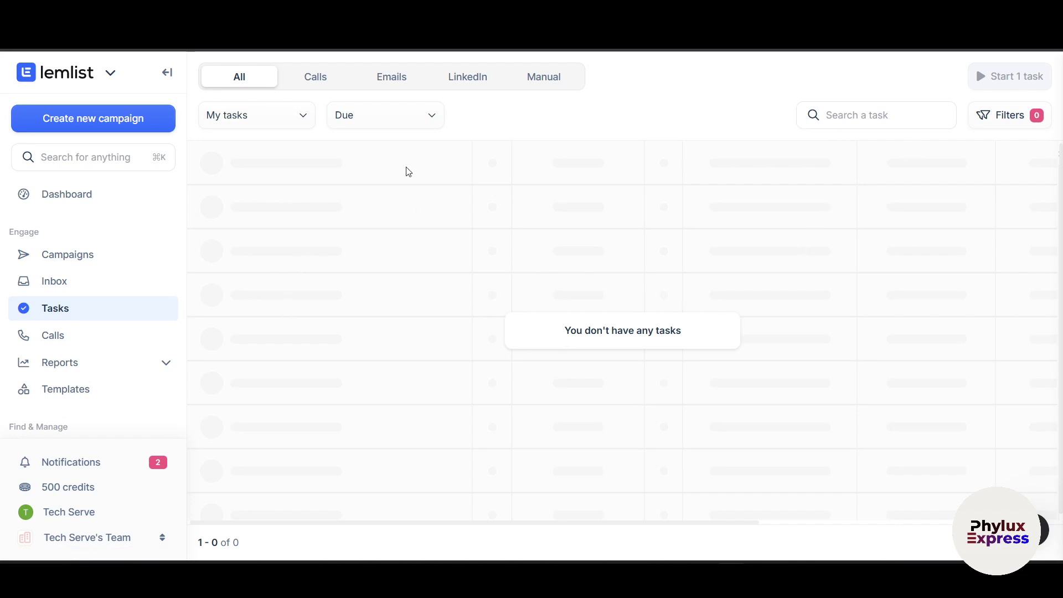
click(318, 76)
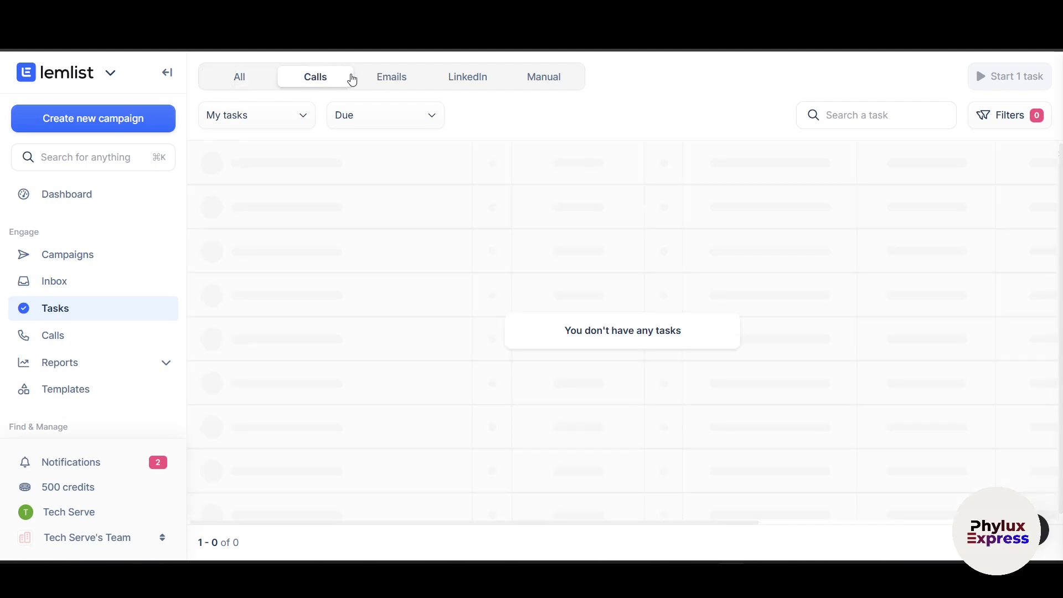
click(370, 80)
click(221, 76)
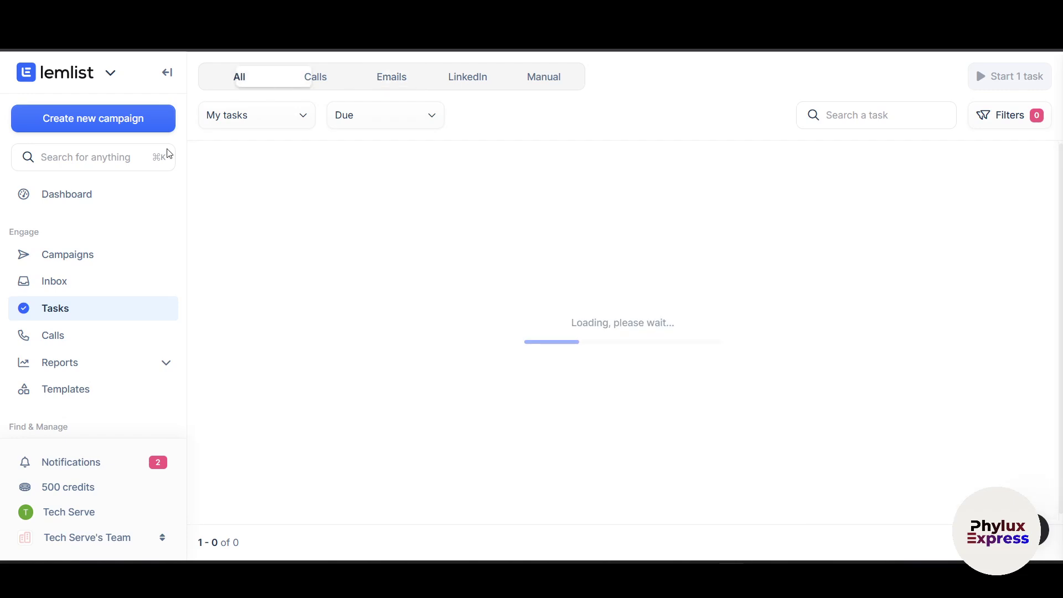
Check the inbox conversations and look at the Calls page with its lemlist VOIP offer.
click(102, 279)
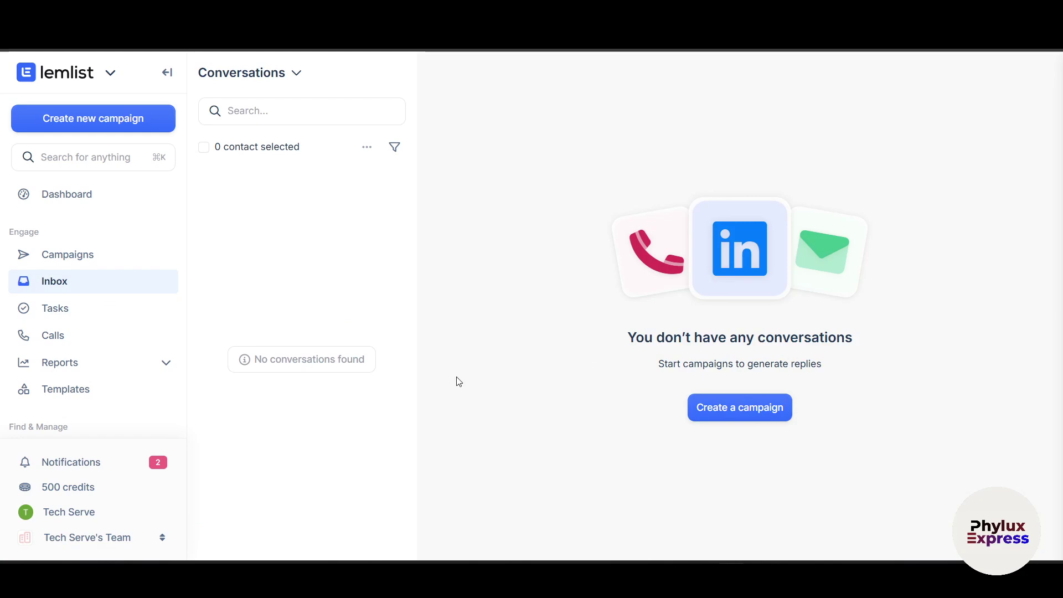
click(52, 340)
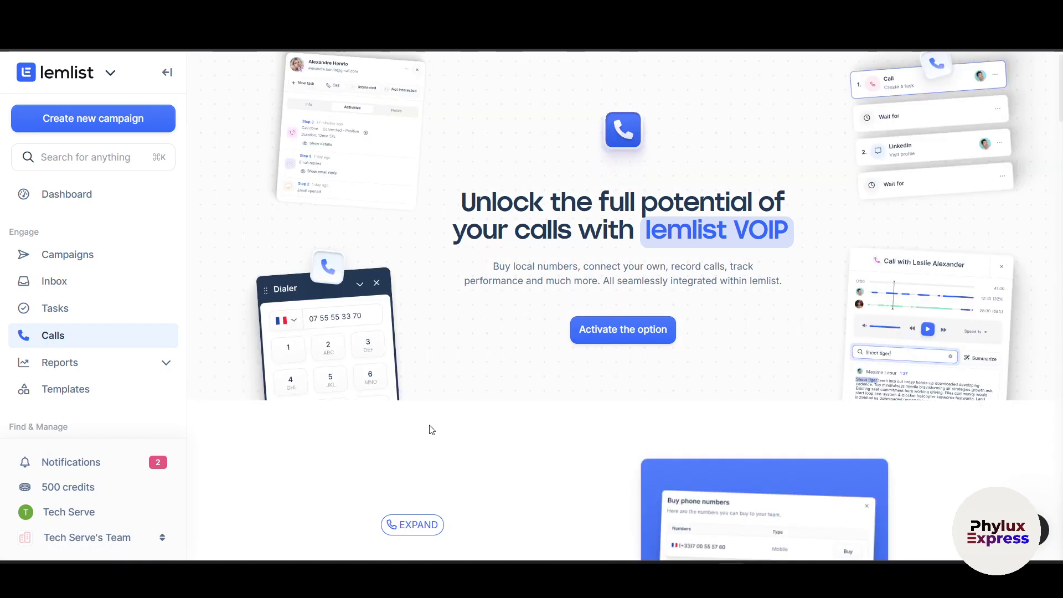
click(104, 305)
Examine the campaigns report, including campaign status, email statistics, sequence details and revenue generated.
click(95, 363)
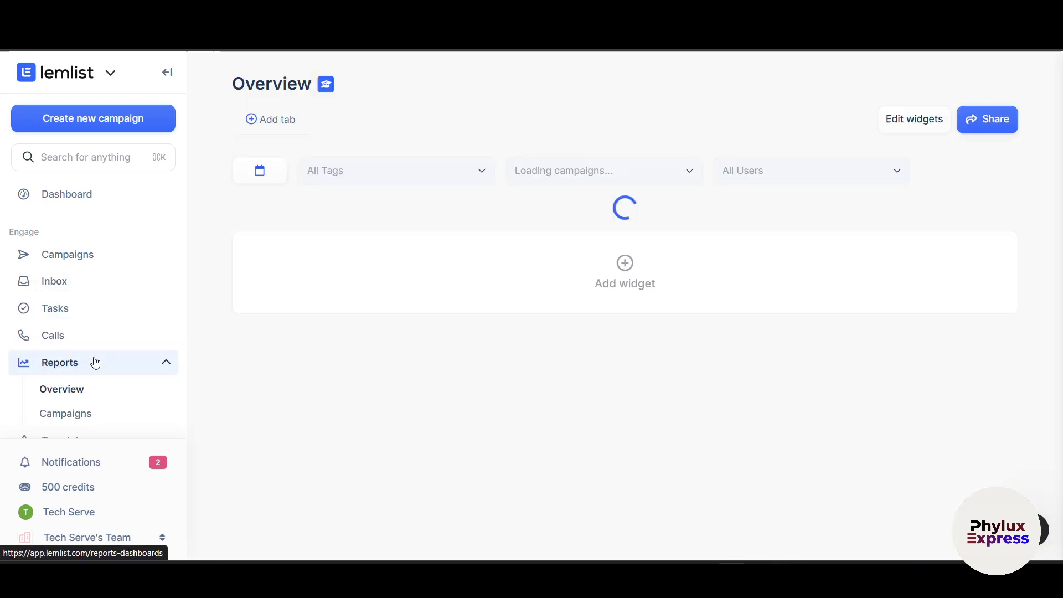
click(84, 415)
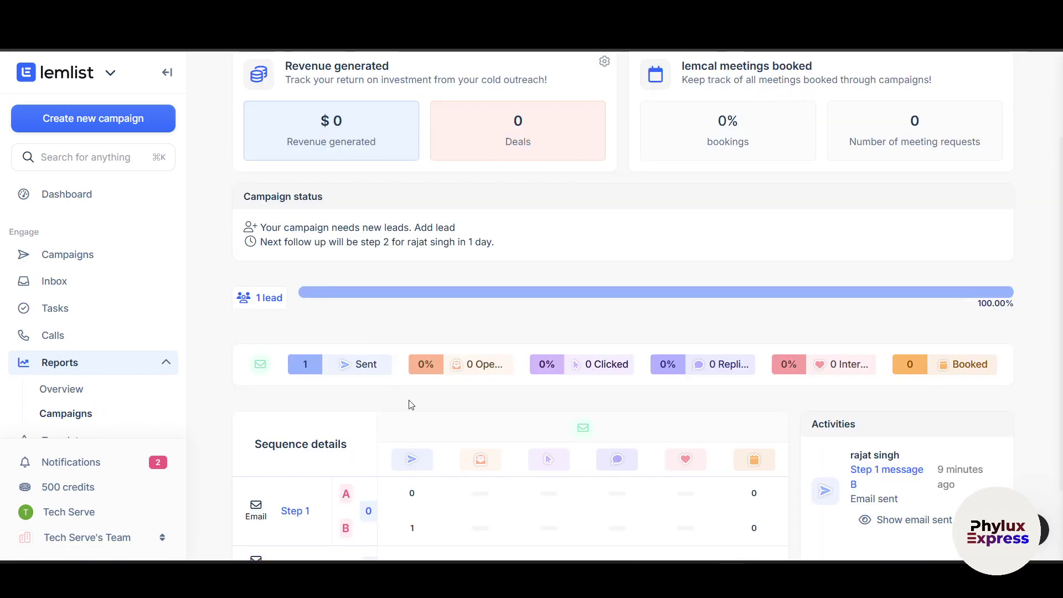
scroll(409, 404, down, 2)
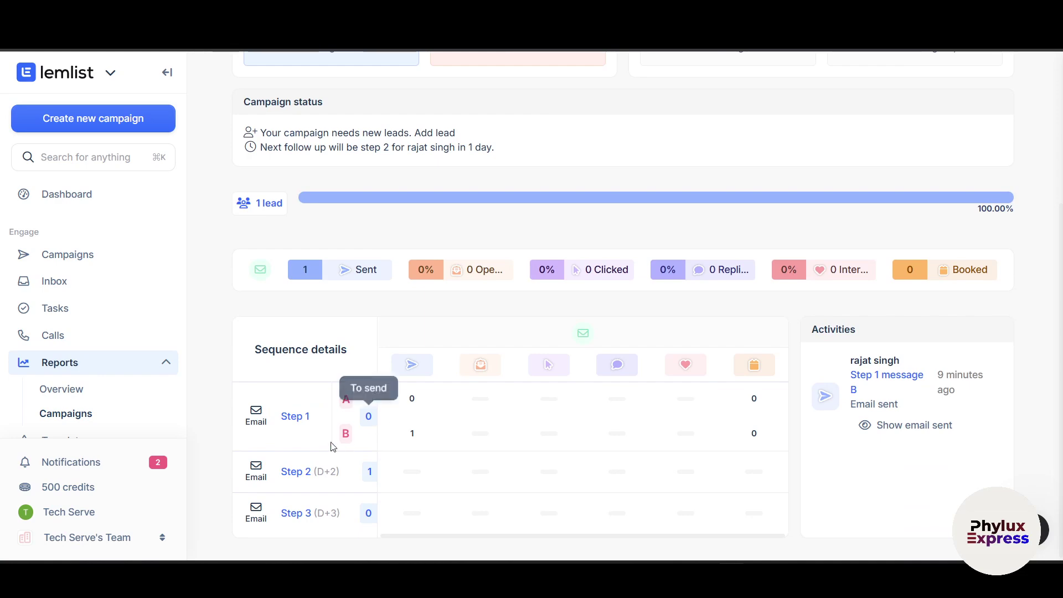
scroll(749, 395, up, 2)
scroll(749, 395, up, 3)
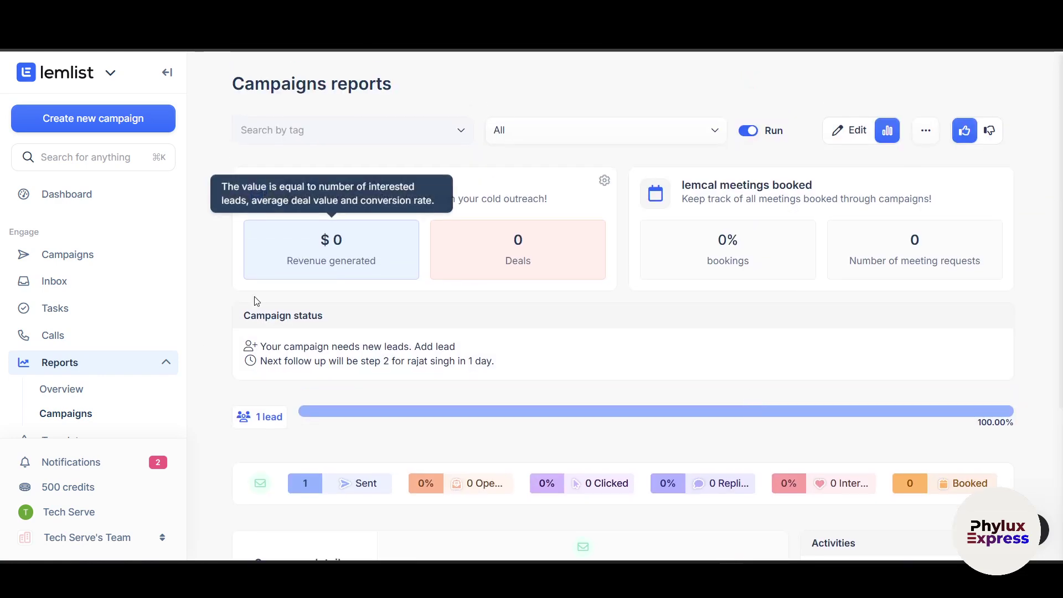
Examine the overview report's lead funnel over time, lead funnel overview and lead funnel by campaign.
click(73, 397)
scroll(460, 387, down, 2)
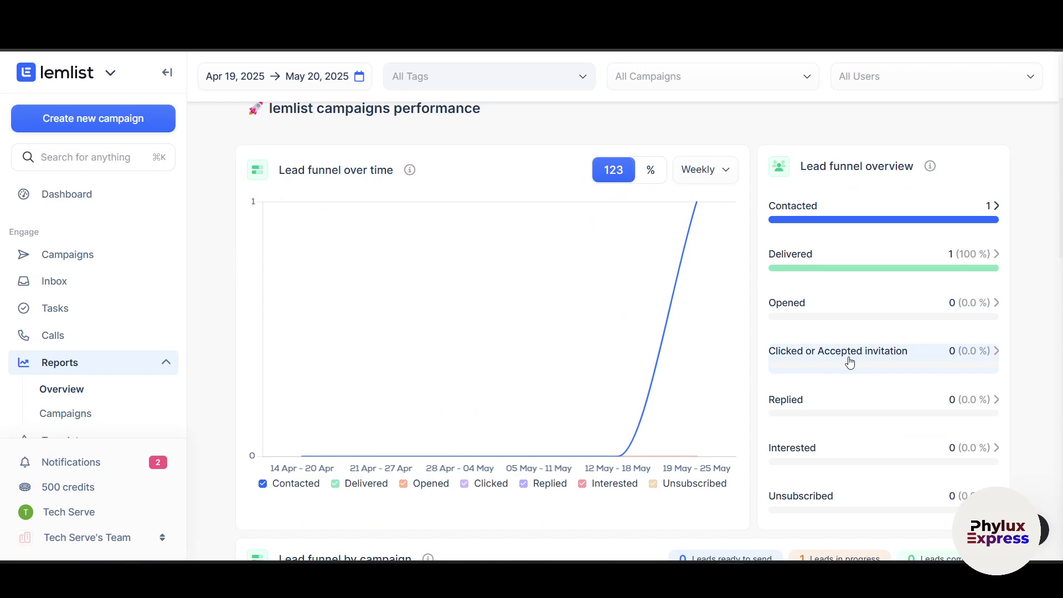
scroll(829, 410, down, 3)
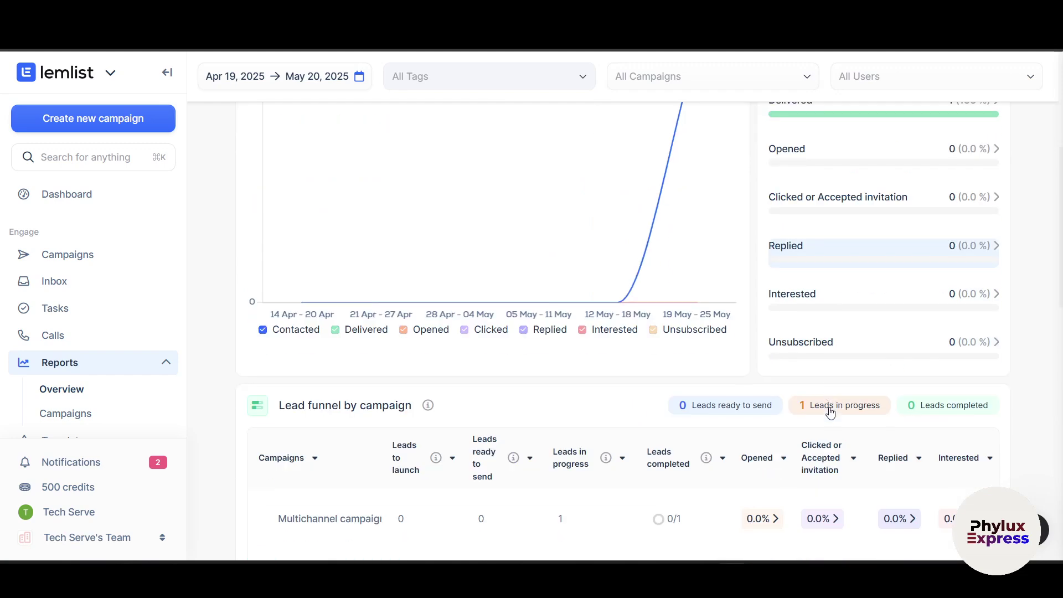
scroll(829, 409, down, 2)
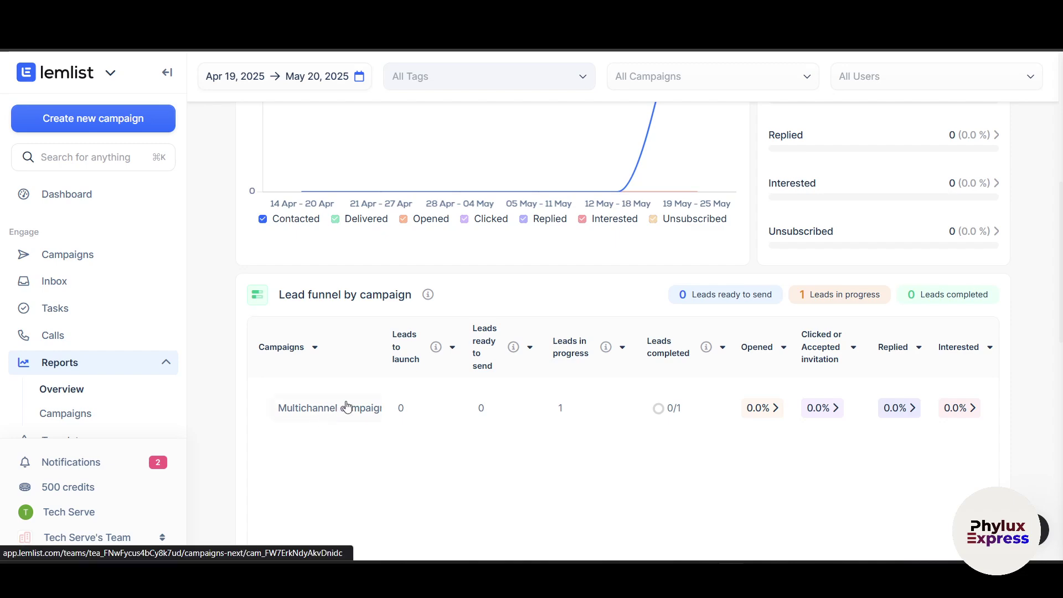
scroll(775, 366, down, 1)
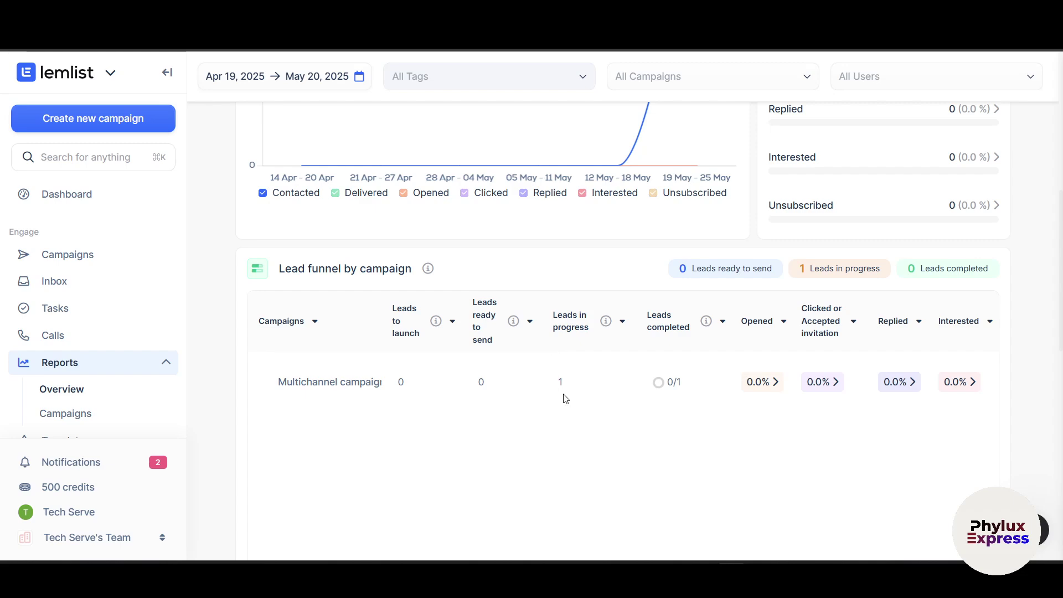
scroll(689, 360, down, 2)
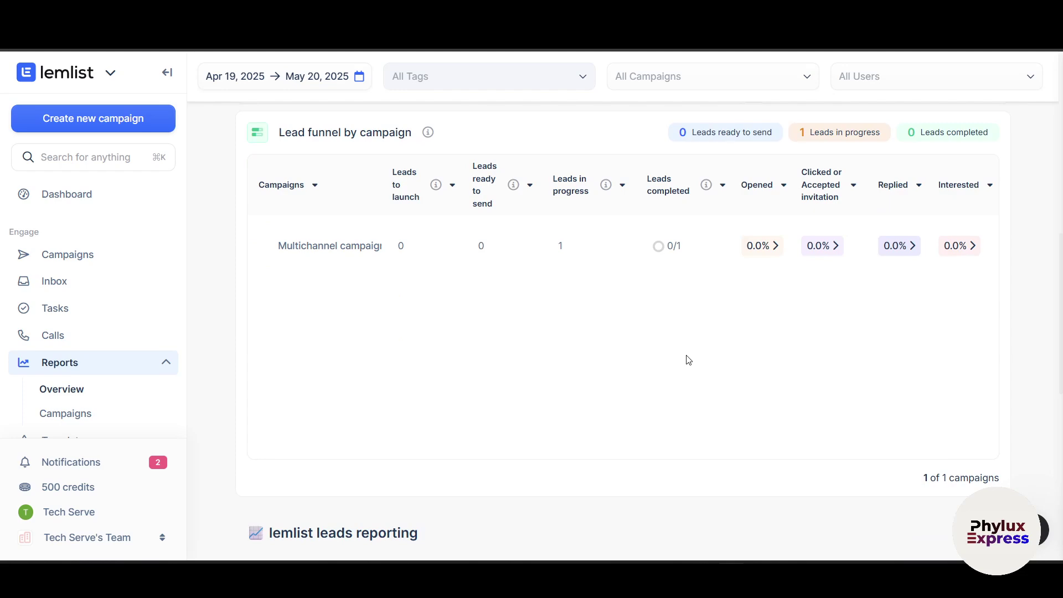
scroll(688, 360, up, 2)
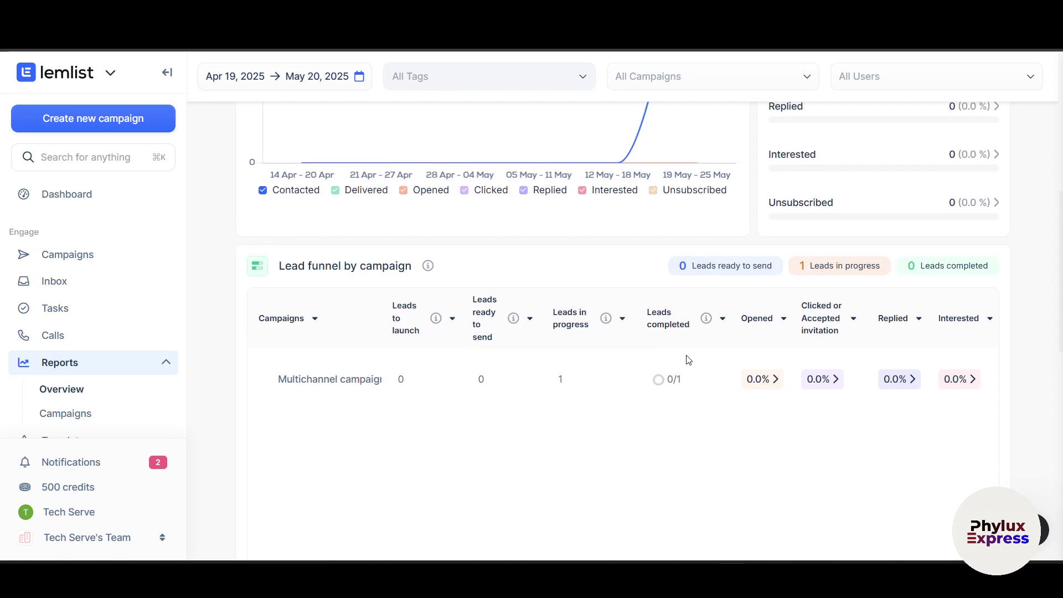